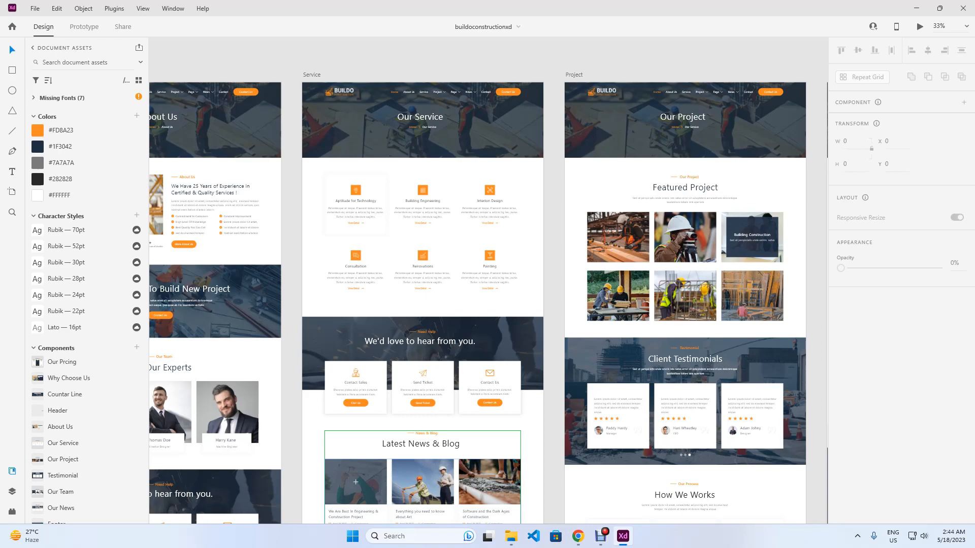
Switch to Chrome and open the Services and Home pages in Elementor in separate tabs, placing the Home tab before Services.
{"action": "left_click", "coordinate": [578, 536]}
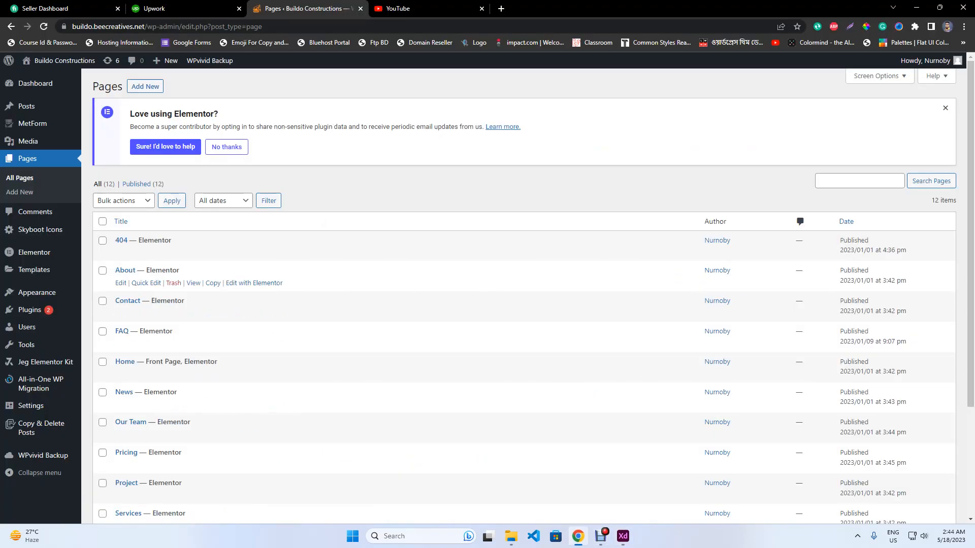
{"action": "scroll", "coordinate": [213, 285], "scroll_direction": "down", "scroll_amount": 3}
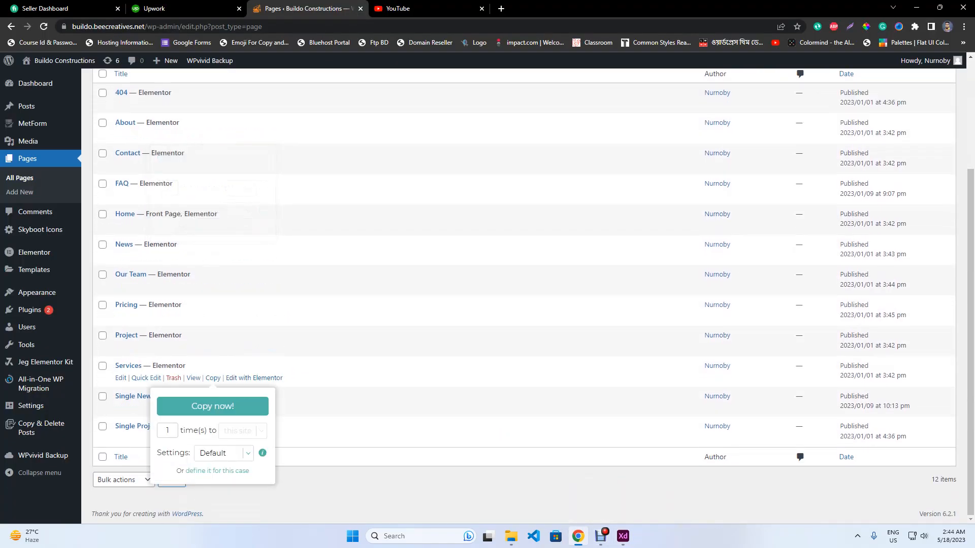
{"action": "middle_click", "coordinate": [254, 378]}
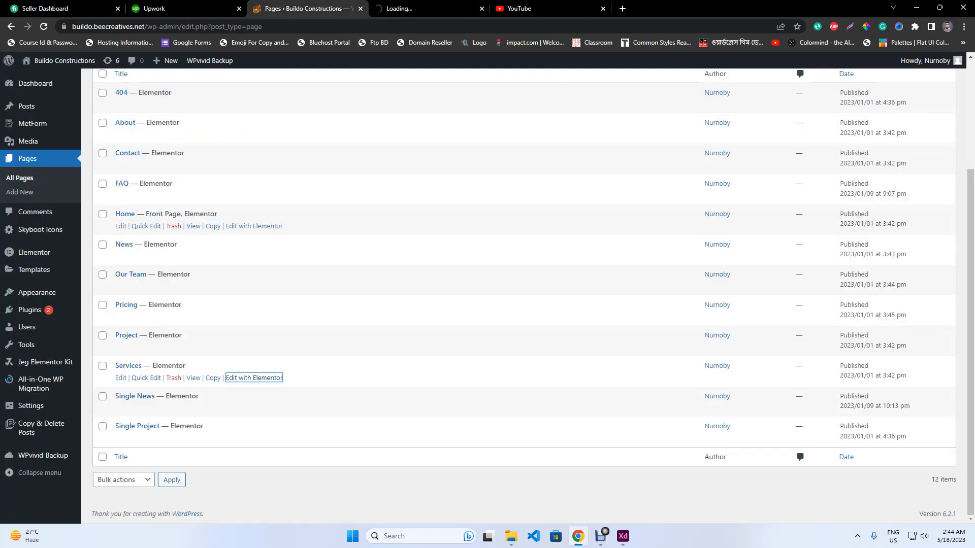
{"action": "mouse_move", "coordinate": [213, 196]}
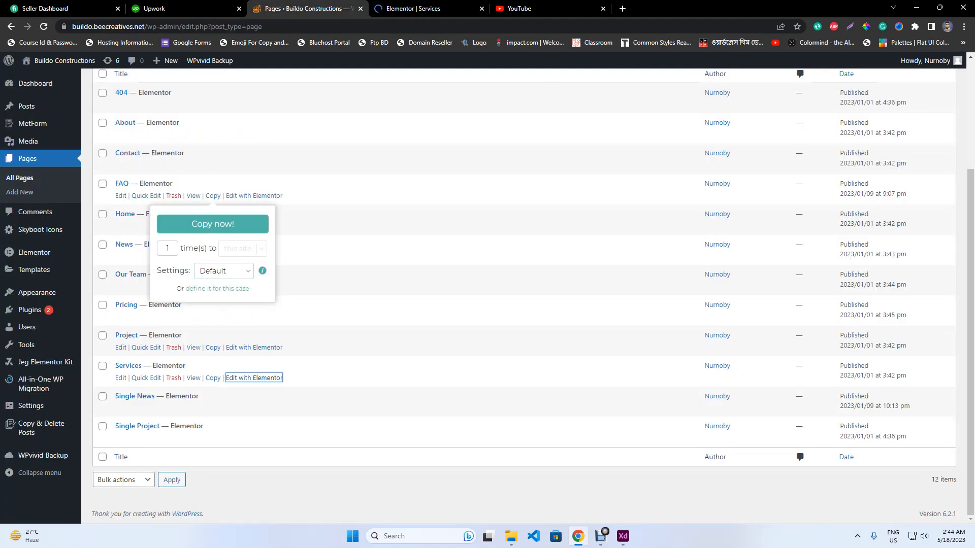
{"action": "middle_click", "coordinate": [254, 227]}
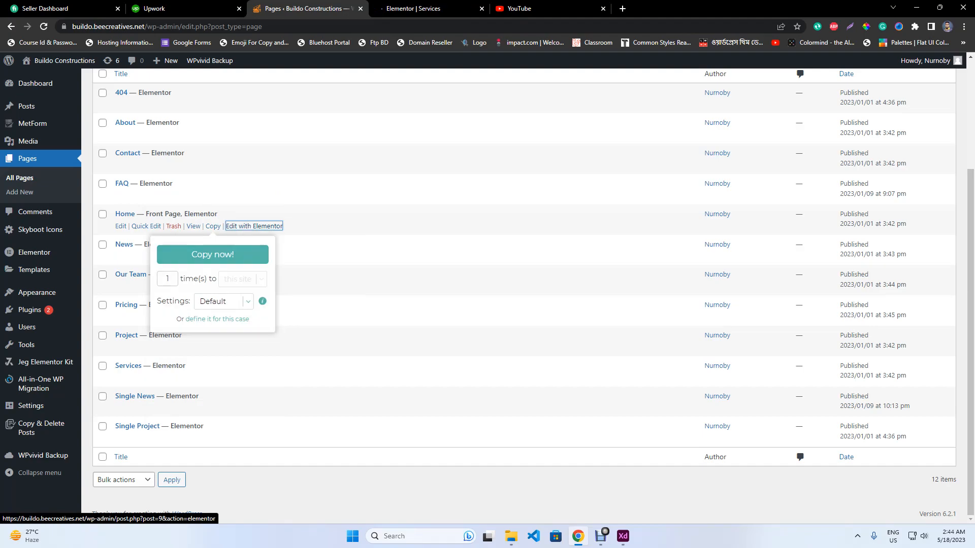
{"action": "left_click_drag", "start_coordinate": [538, 8], "coordinate": [419, 9]}
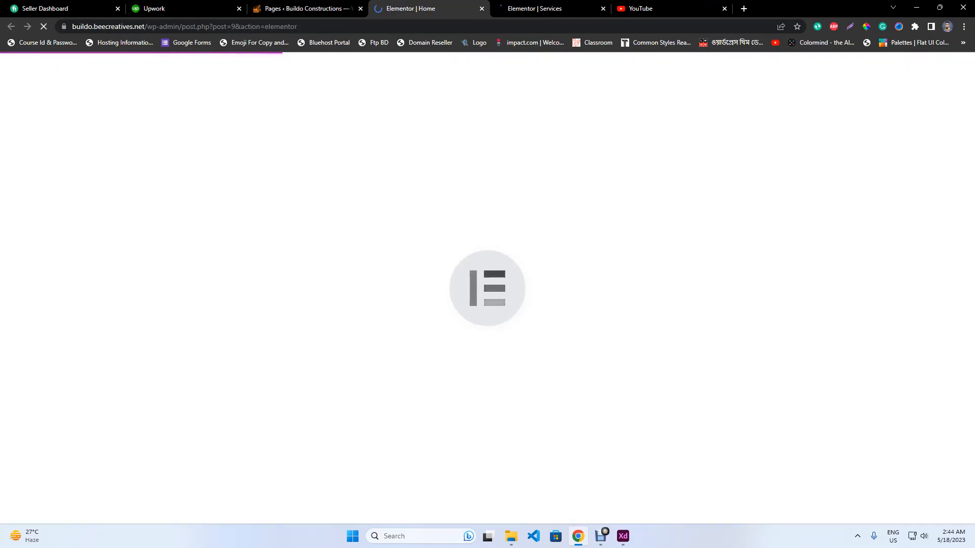
Insert the saved Breadcum Section template into the Services page and apply its settings.
{"action": "key", "text": "ctrl+Tab"}
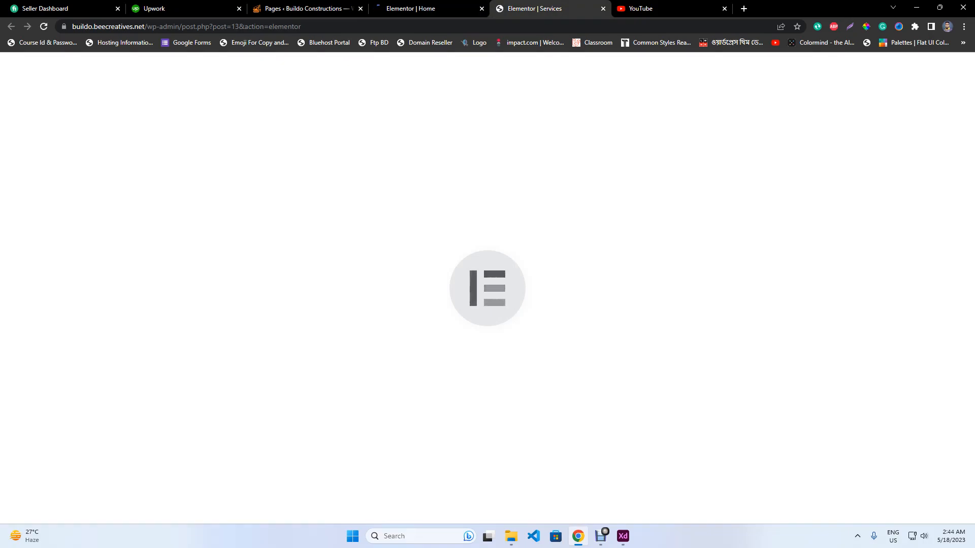
{"action": "key", "text": "ctrl+shift+Tab"}
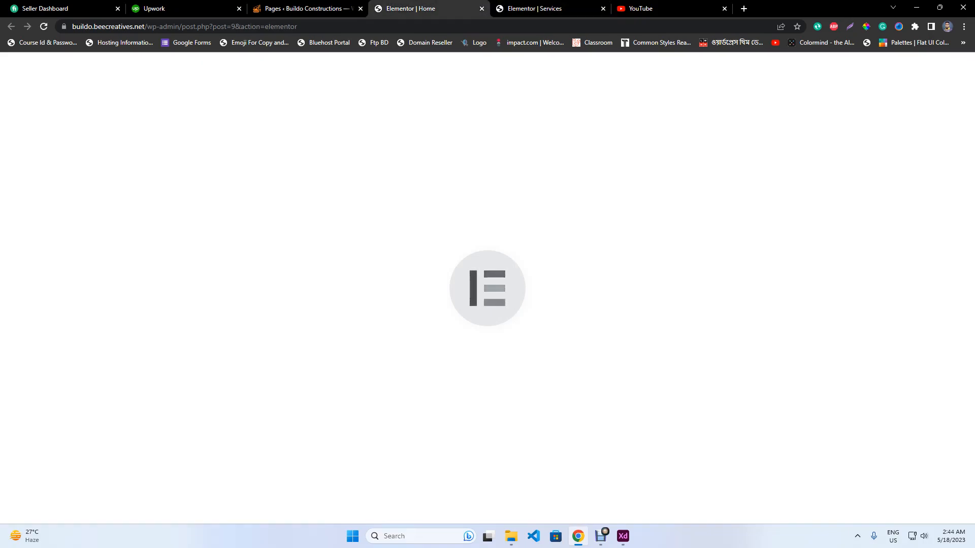
{"action": "key", "text": "ctrl+Tab"}
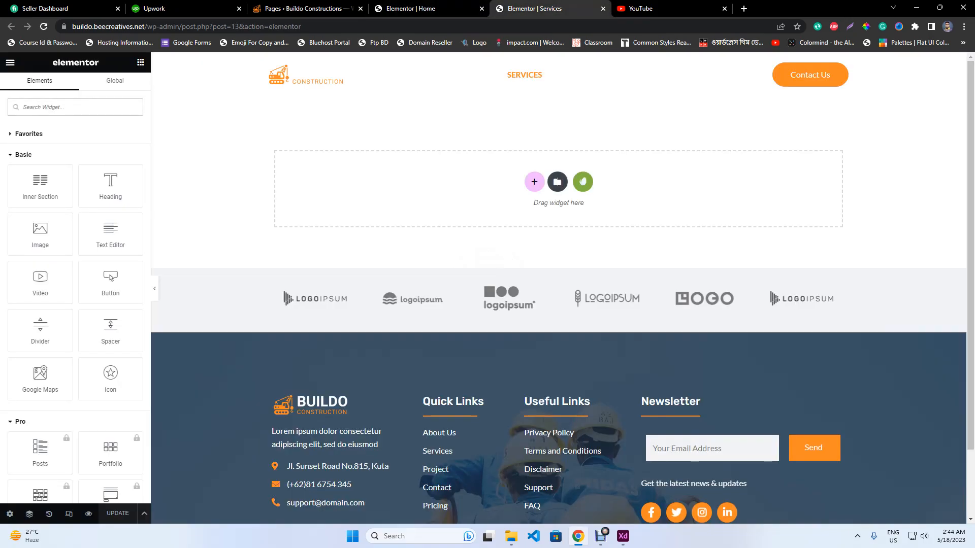
{"action": "left_click", "coordinate": [558, 182]}
{"action": "left_click", "coordinate": [516, 97]}
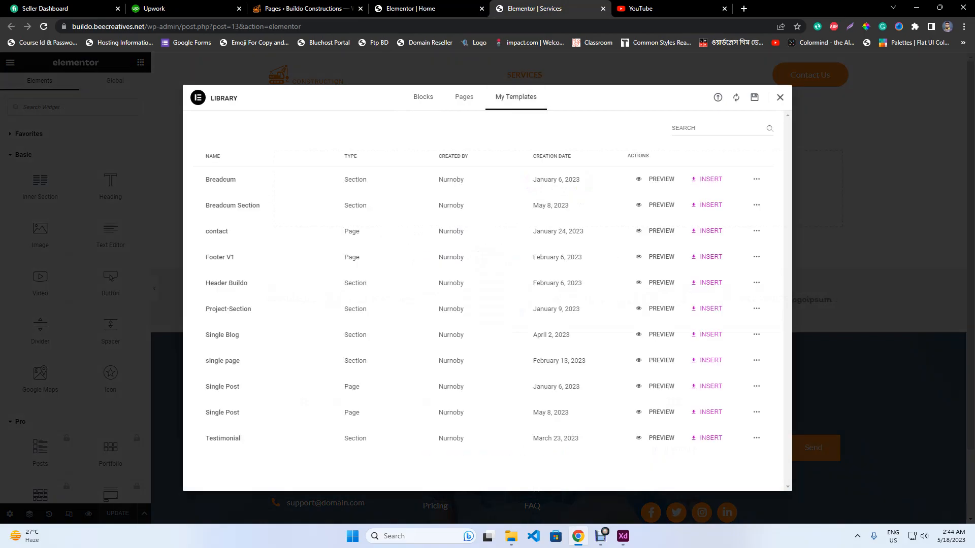
{"action": "left_click", "coordinate": [706, 205]}
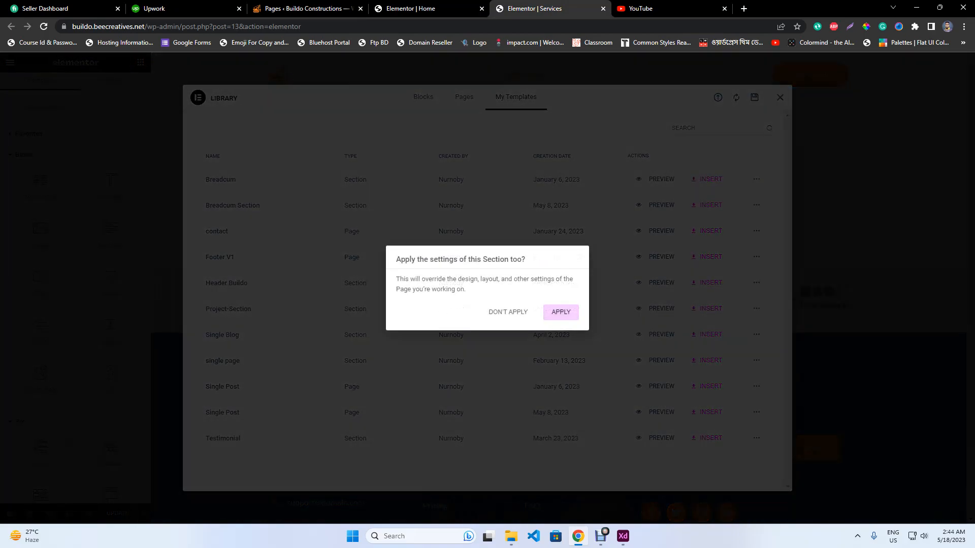
{"action": "left_click", "coordinate": [559, 311]}
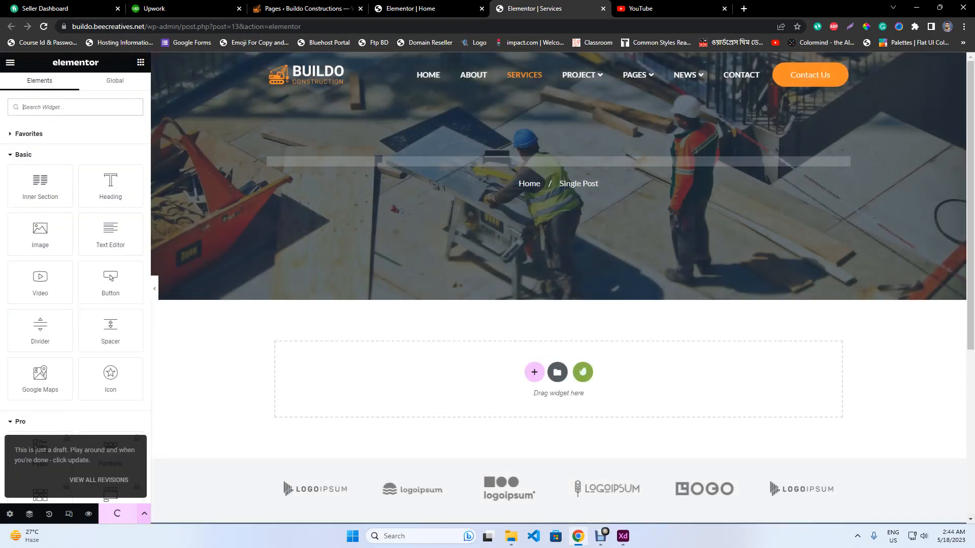
Rename the third breadcrumb item under the banner title to "Services" and save the page.
{"action": "left_click", "coordinate": [579, 201]}
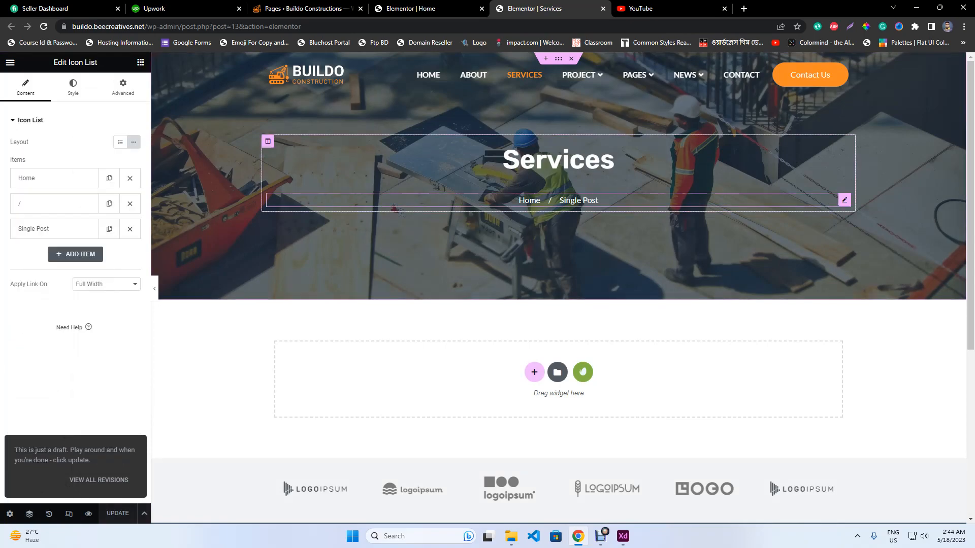
{"action": "left_click", "coordinate": [55, 229]}
{"action": "triple_click", "coordinate": [51, 265]}
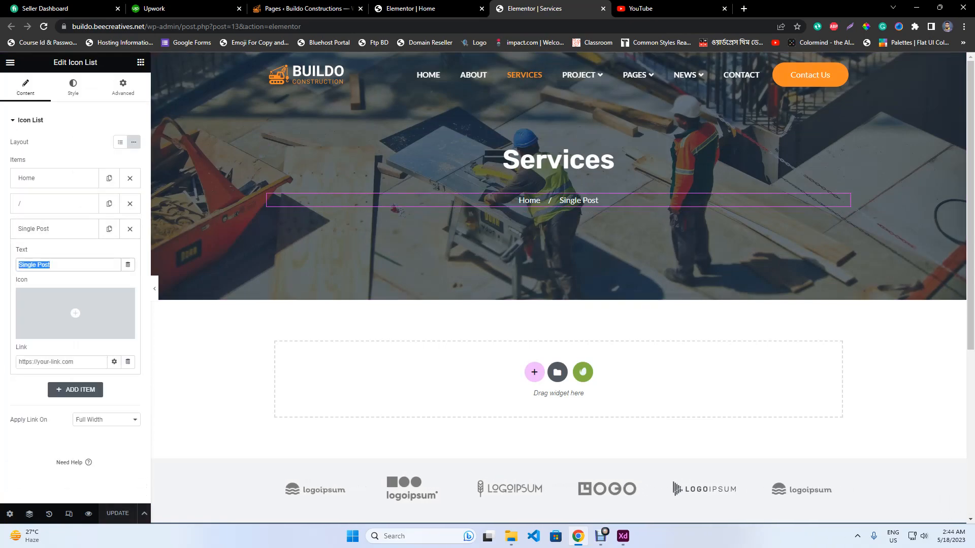
{"action": "type", "text": "Services"}
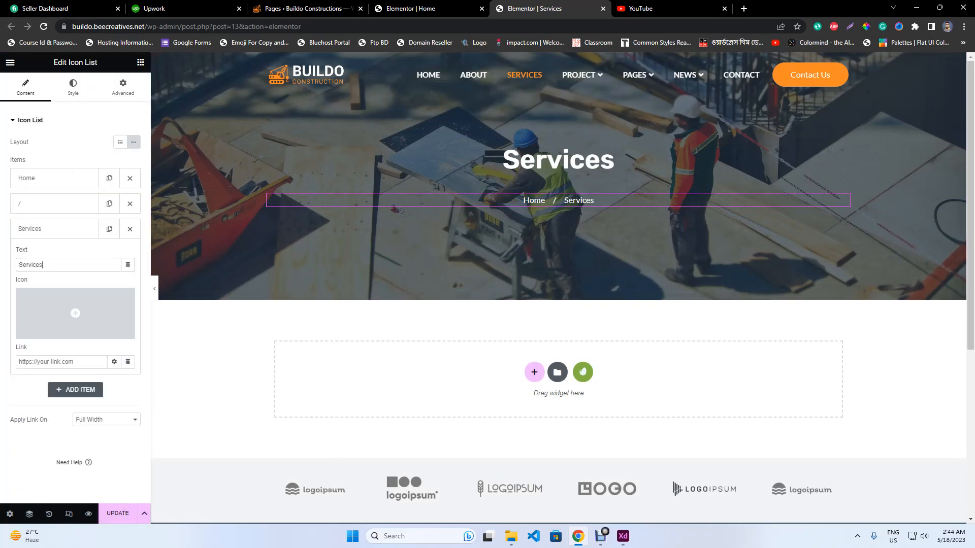
{"action": "key", "text": "ctrl+s"}
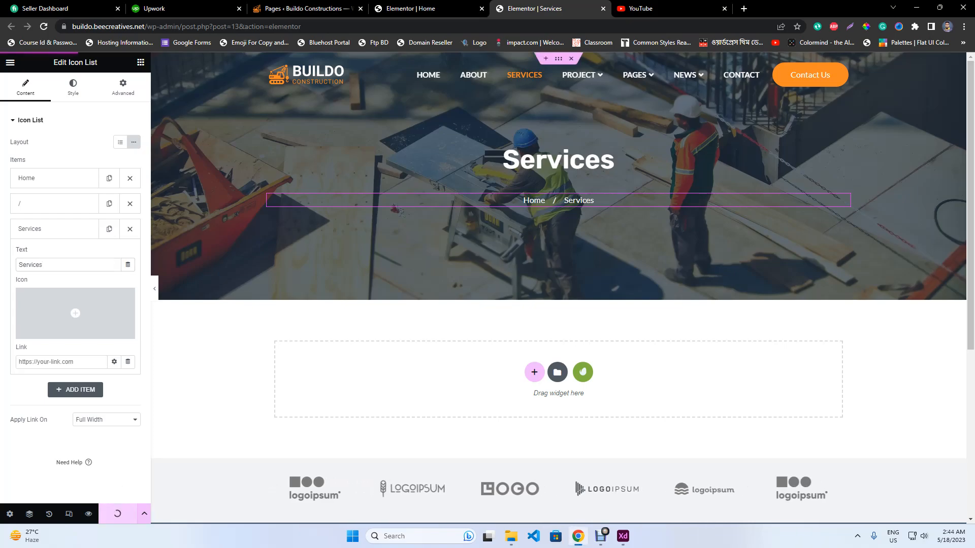
Copy the whole Our Services section, "What Can We Do", from the Home page.
{"action": "left_click", "coordinate": [427, 9]}
{"action": "scroll", "coordinate": [559, 288], "scroll_direction": "down", "scroll_amount": 15}
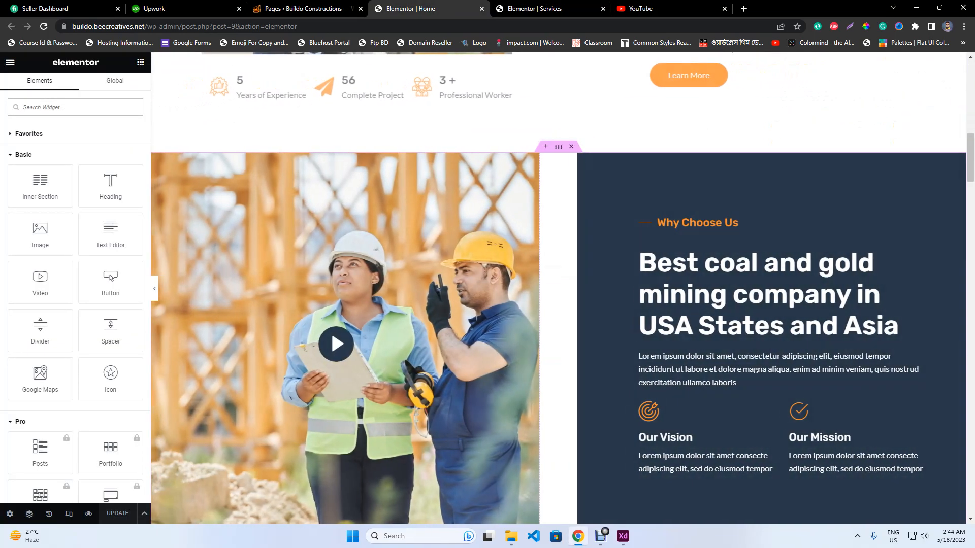
{"action": "scroll", "coordinate": [559, 287], "scroll_direction": "down", "scroll_amount": 10}
{"action": "scroll", "coordinate": [558, 288], "scroll_direction": "up", "scroll_amount": 7}
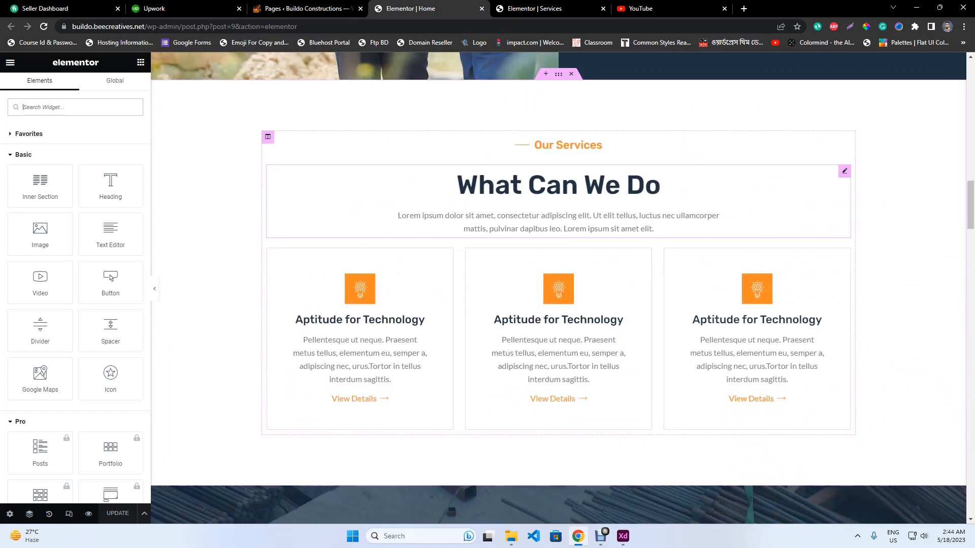
{"action": "scroll", "coordinate": [558, 246], "scroll_direction": "up", "scroll_amount": 2}
{"action": "right_click", "coordinate": [561, 175]}
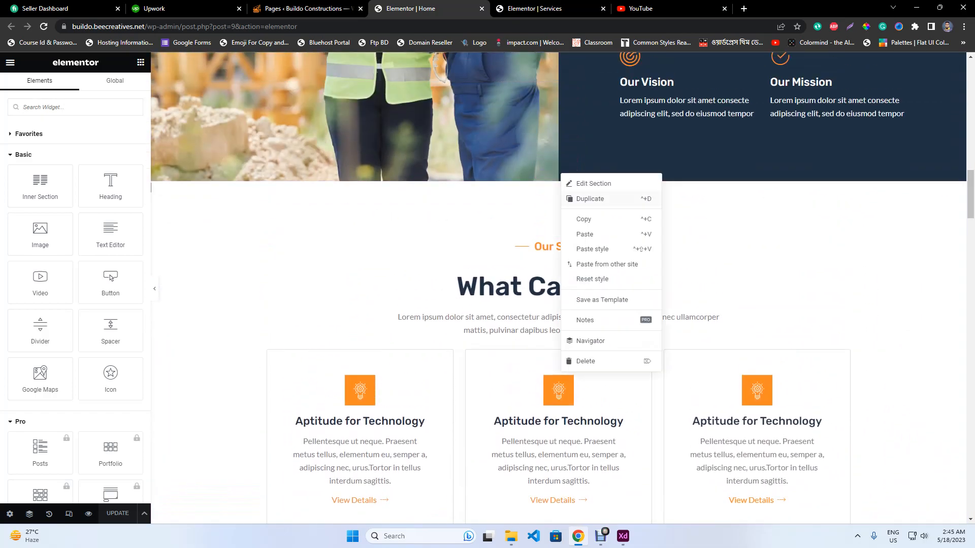
{"action": "left_click", "coordinate": [584, 219]}
{"action": "key", "text": "ctrl+Tab"}
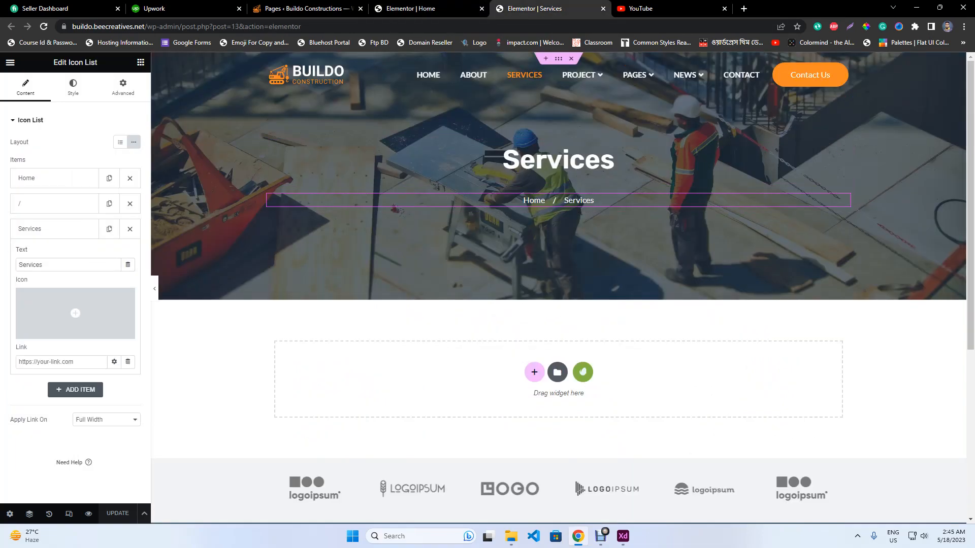
{"action": "left_click", "coordinate": [601, 536]}
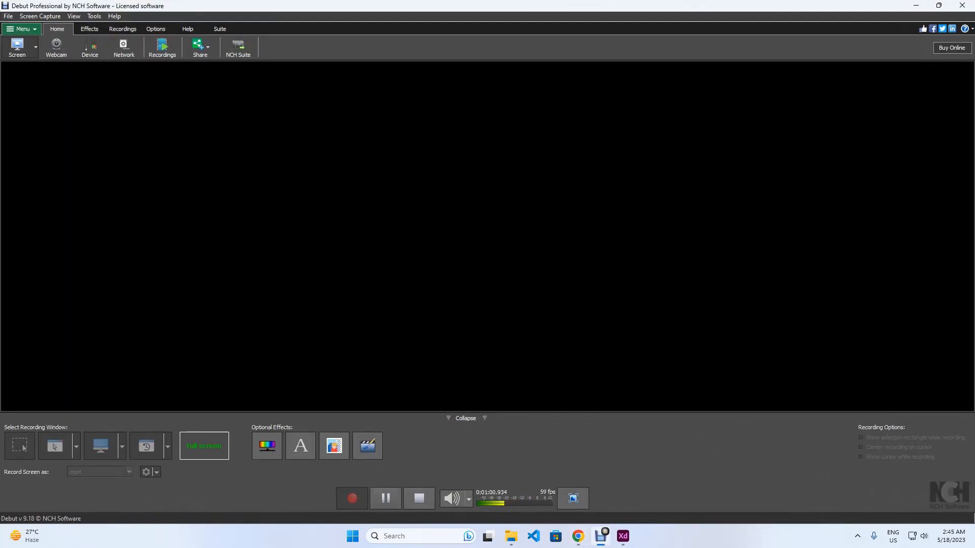
{"action": "left_click", "coordinate": [578, 536]}
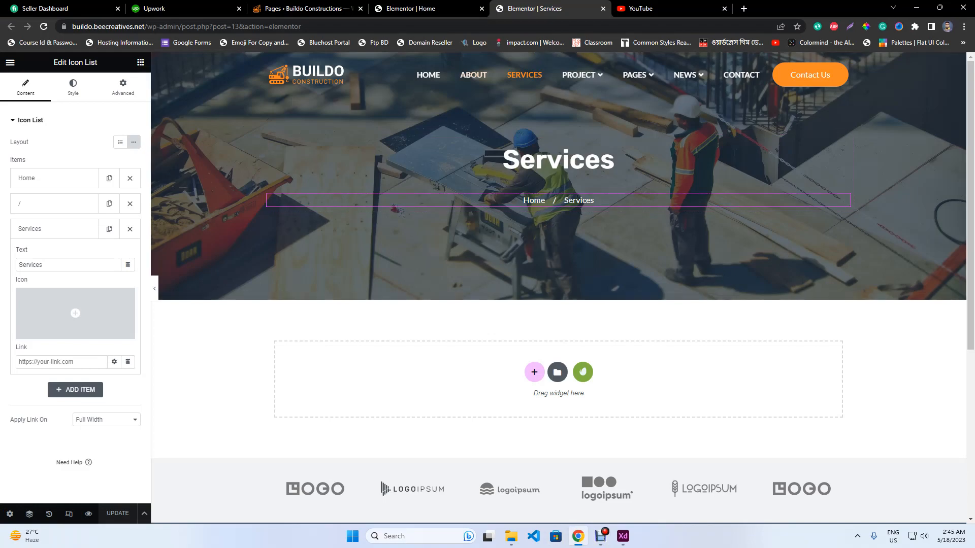
{"action": "key", "text": "ctrl+shift+Tab"}
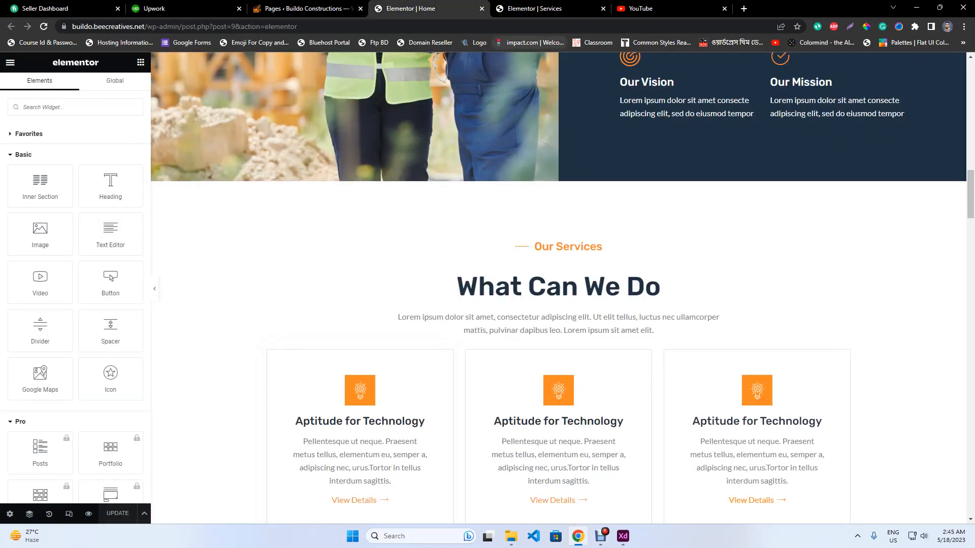
Paste the copied section below the banner on the Services page.
{"action": "left_click", "coordinate": [534, 8]}
{"action": "scroll", "coordinate": [437, 224], "scroll_direction": "down", "scroll_amount": 3}
{"action": "right_click", "coordinate": [419, 235]}
{"action": "left_click", "coordinate": [443, 246]}
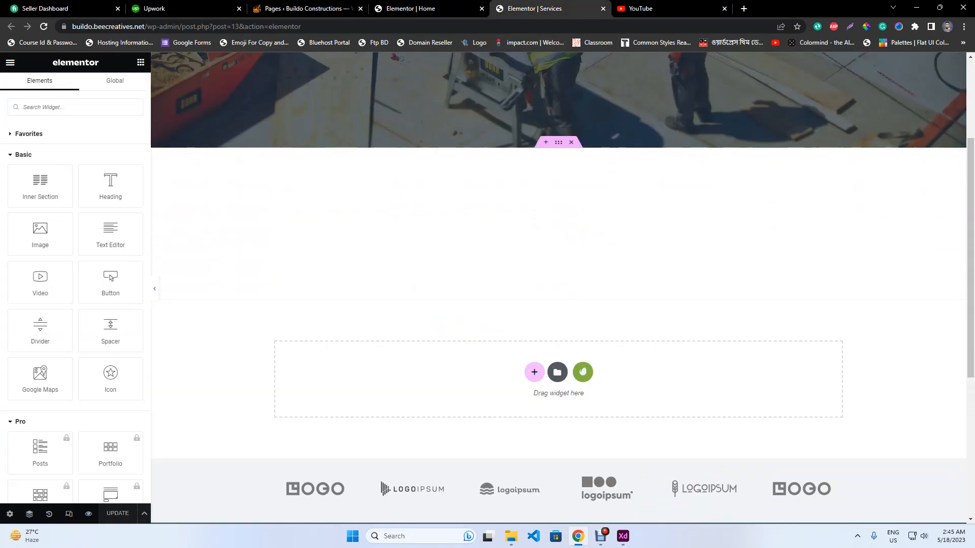
Check the Service artboard in Adobe XD, return to Chrome, and delete the "Our Services" and "What Can We Do" headings from the pasted section.
{"action": "left_click", "coordinate": [623, 536]}
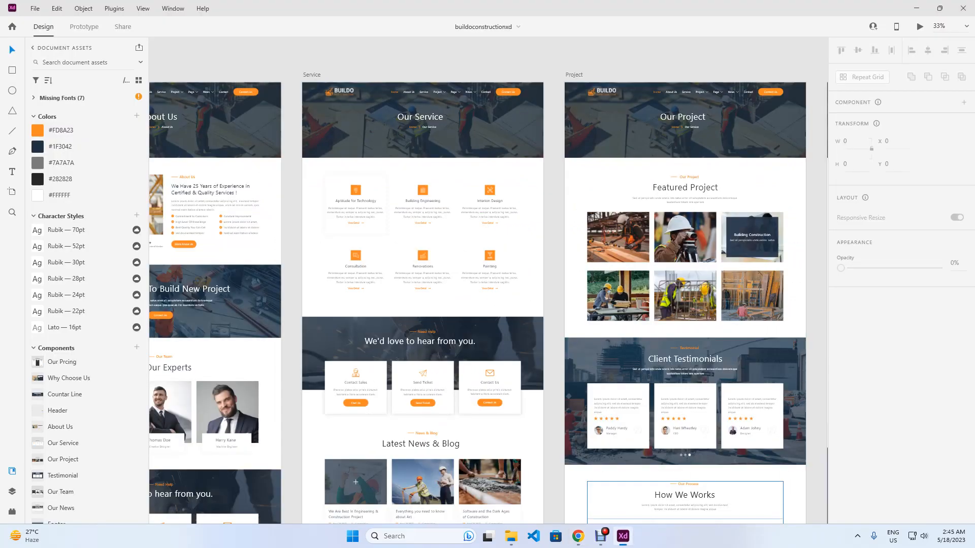
{"action": "left_click", "coordinate": [578, 536]}
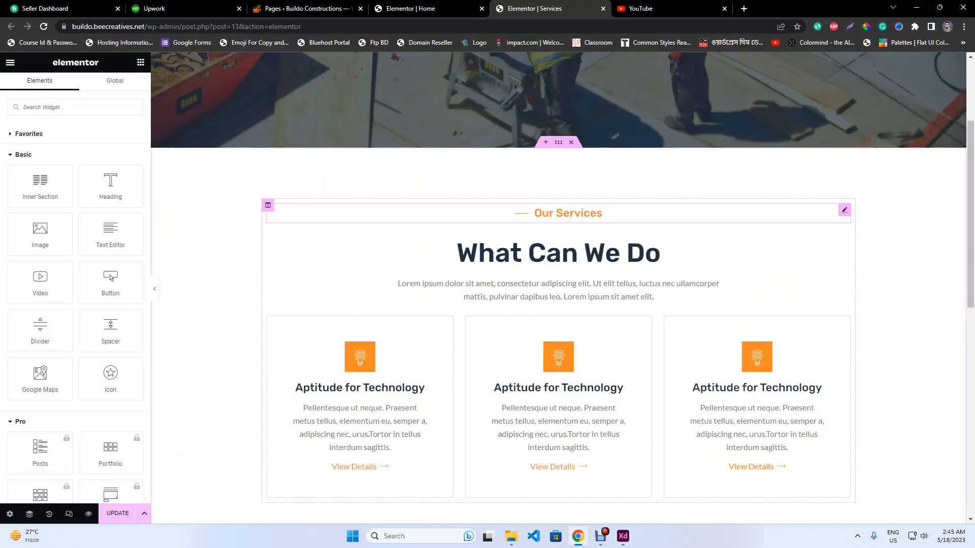
{"action": "right_click", "coordinate": [602, 213]}
{"action": "left_click", "coordinate": [675, 412]}
{"action": "right_click", "coordinate": [562, 217]}
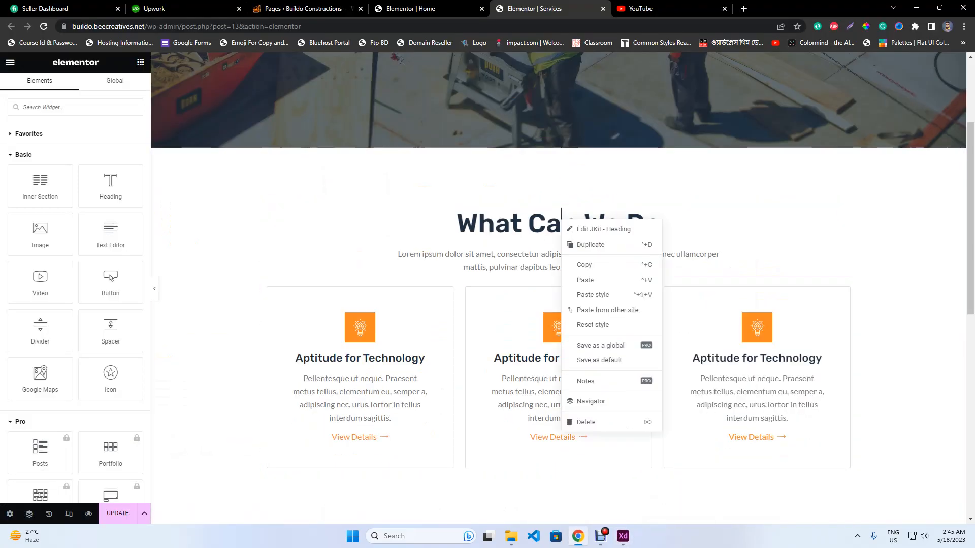
{"action": "left_click", "coordinate": [585, 422]}
Duplicate the three "Aptitude for Technology" icon boxes to form a second row of three.
{"action": "right_click", "coordinate": [732, 212]}
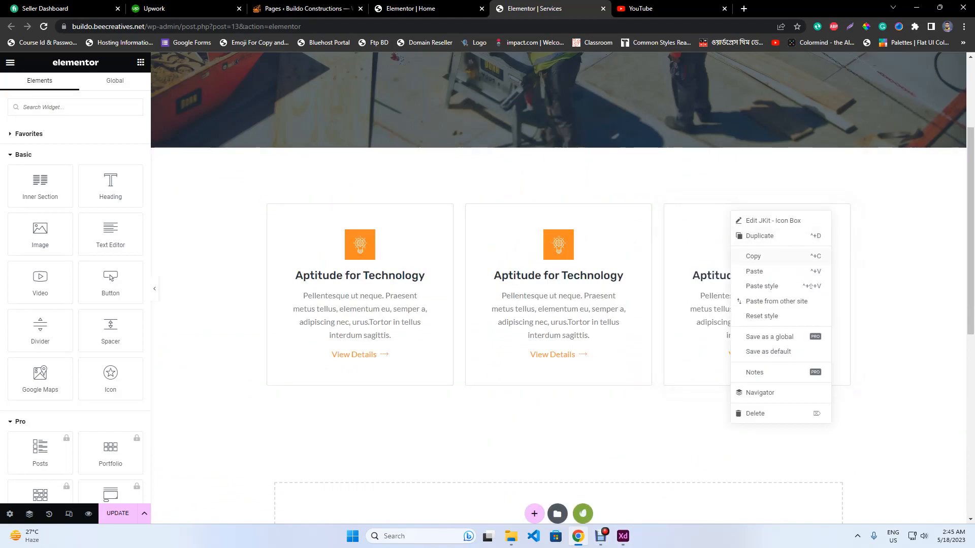
{"action": "left_click", "coordinate": [764, 220]}
{"action": "right_click", "coordinate": [755, 248]}
{"action": "left_click", "coordinate": [779, 273]}
{"action": "right_click", "coordinate": [781, 260]}
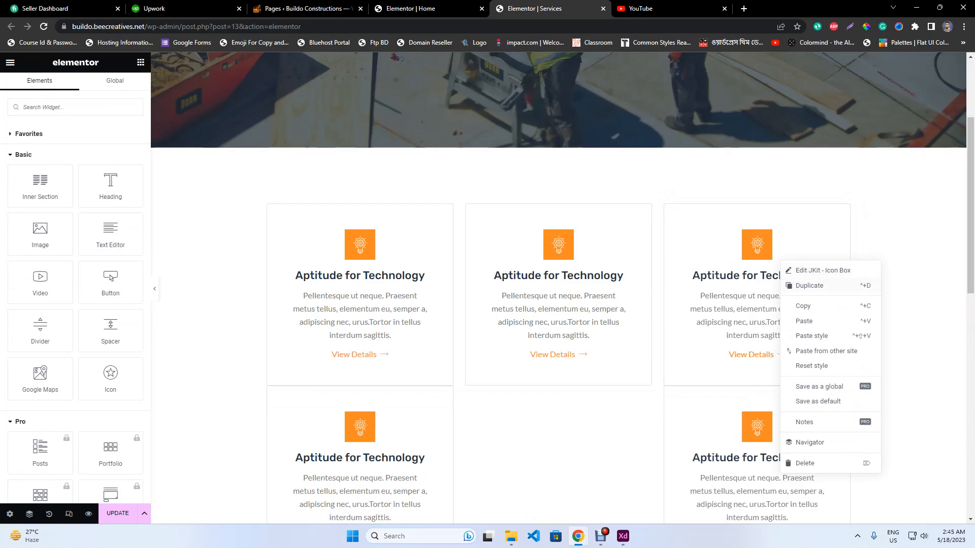
{"action": "left_click", "coordinate": [810, 285]}
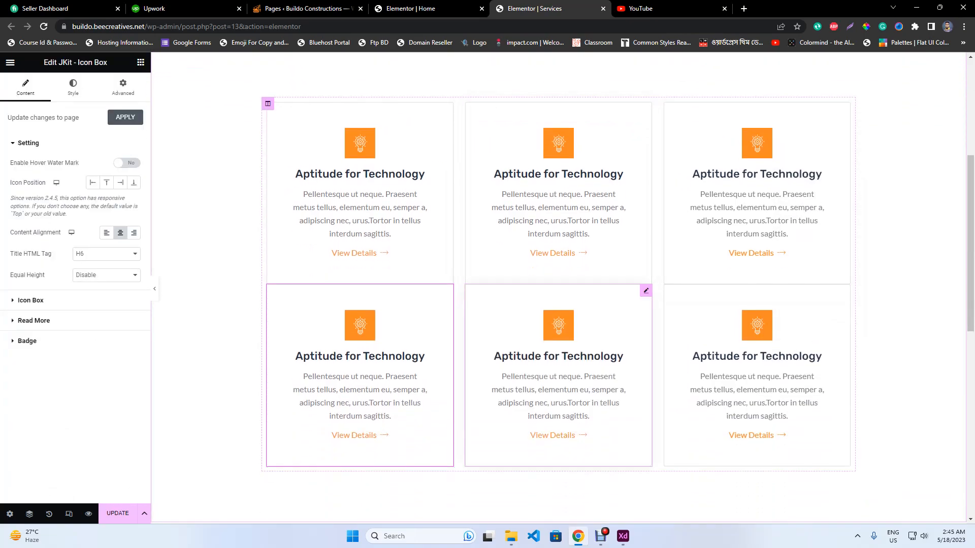
{"action": "left_click", "coordinate": [268, 104]}
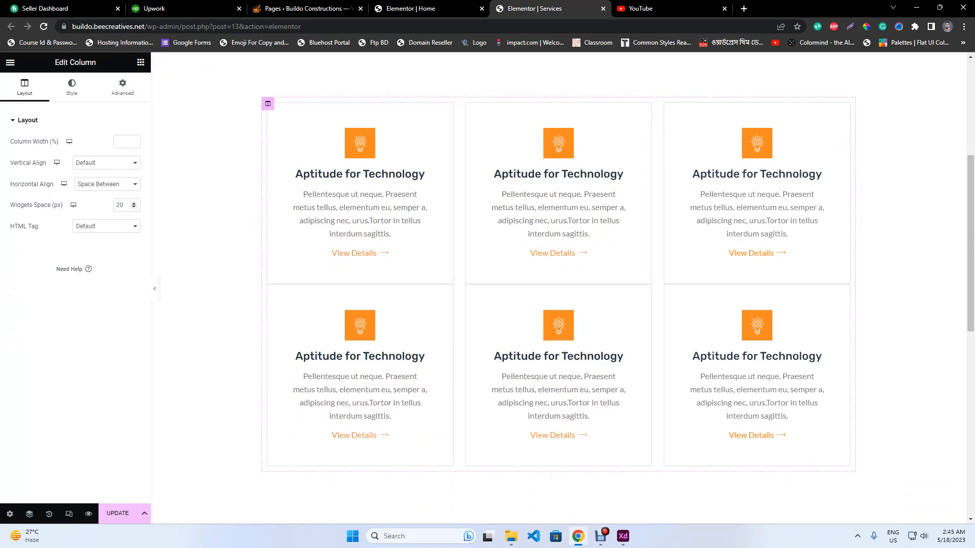
{"action": "left_click", "coordinate": [107, 163]}
{"action": "left_click", "coordinate": [107, 163]}
{"action": "left_click", "coordinate": [123, 87]}
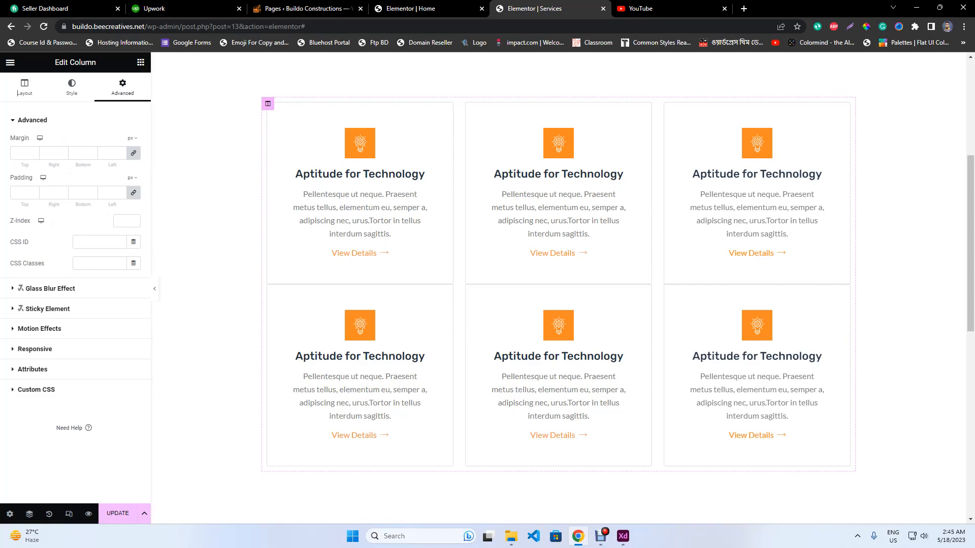
{"action": "left_click", "coordinate": [24, 87]}
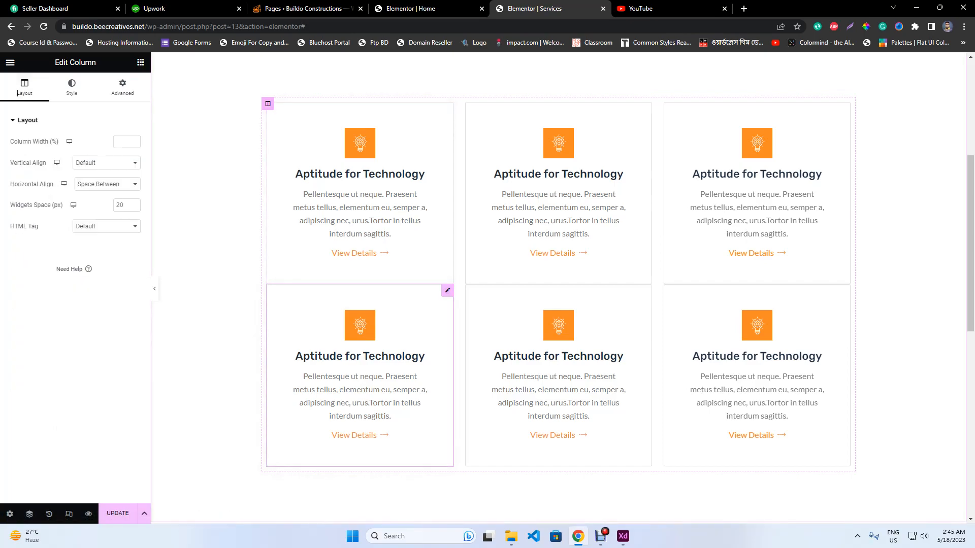
Give the first icon box in the second row an unlinked top margin of 20 px.
{"action": "left_click", "coordinate": [447, 291]}
{"action": "left_click", "coordinate": [122, 88]}
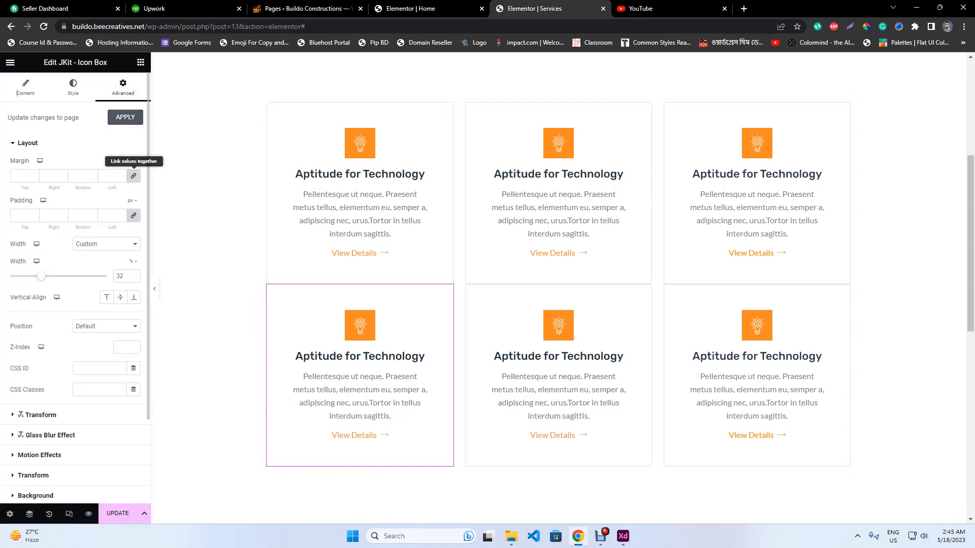
{"action": "left_click", "coordinate": [134, 176]}
{"action": "double_click", "coordinate": [22, 177]}
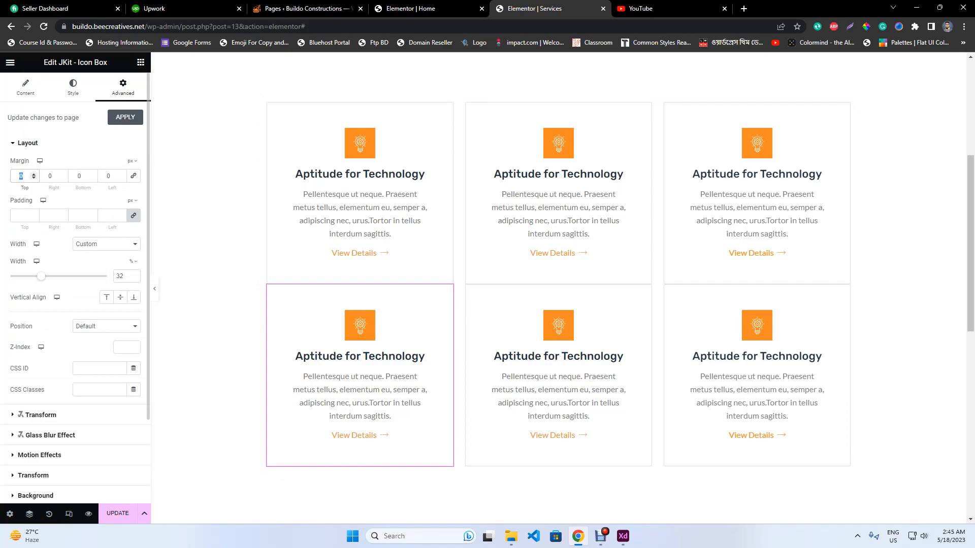
{"action": "type", "text": "20"}
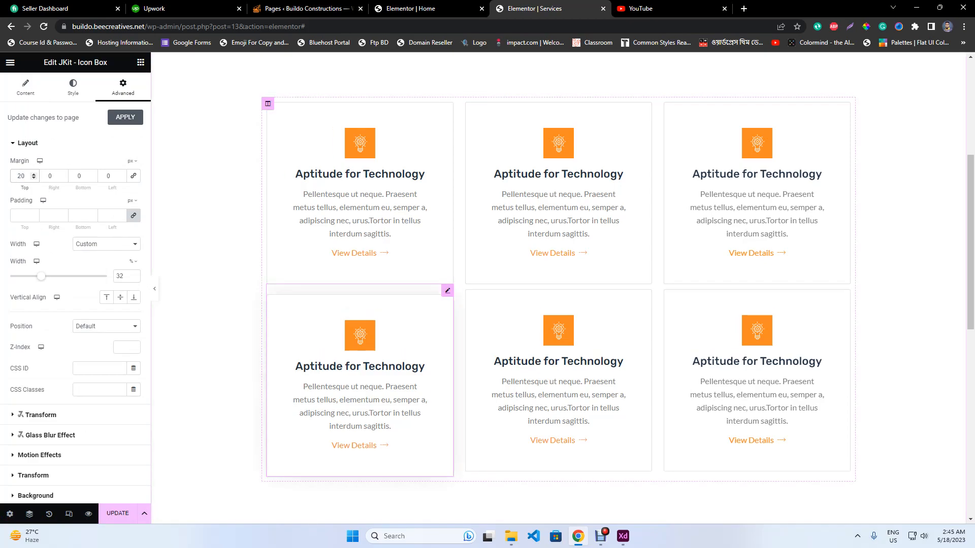
{"action": "left_click", "coordinate": [154, 289]}
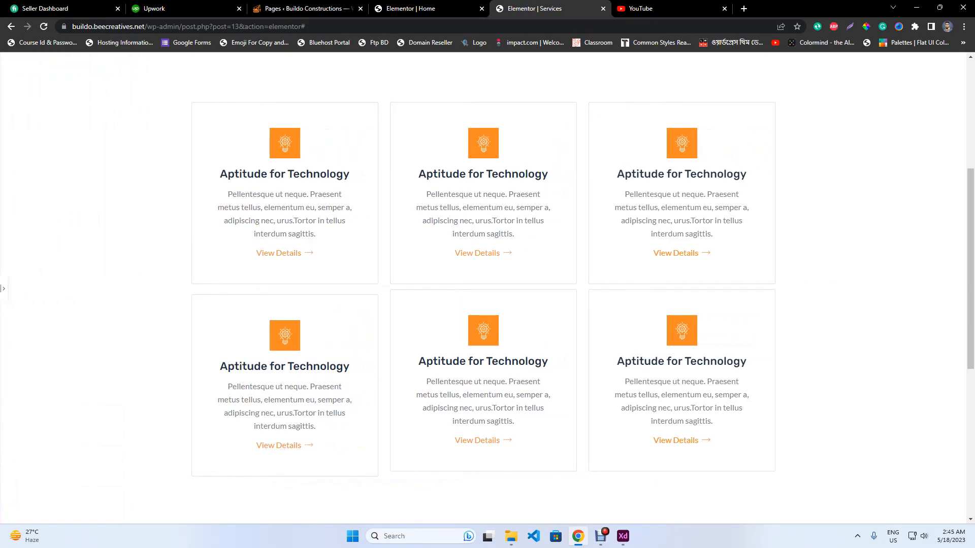
Copy the first second-row icon box and paste its style onto the other two boxes in that row.
{"action": "left_click", "coordinate": [4, 289]}
{"action": "right_click", "coordinate": [372, 340]}
{"action": "left_click", "coordinate": [396, 355]}
{"action": "right_click", "coordinate": [558, 312]}
{"action": "left_click", "coordinate": [588, 386]}
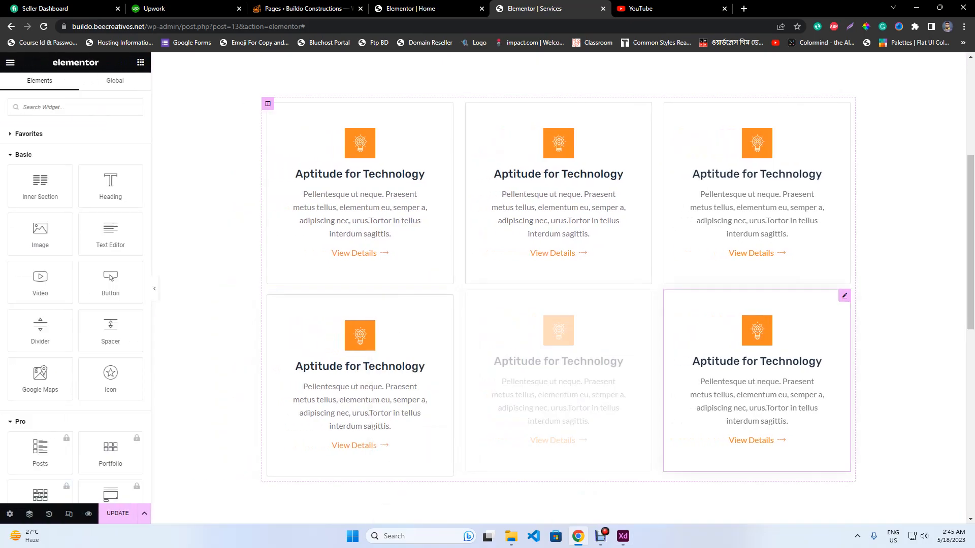
{"action": "right_click", "coordinate": [808, 312]}
{"action": "left_click", "coordinate": [837, 386]}
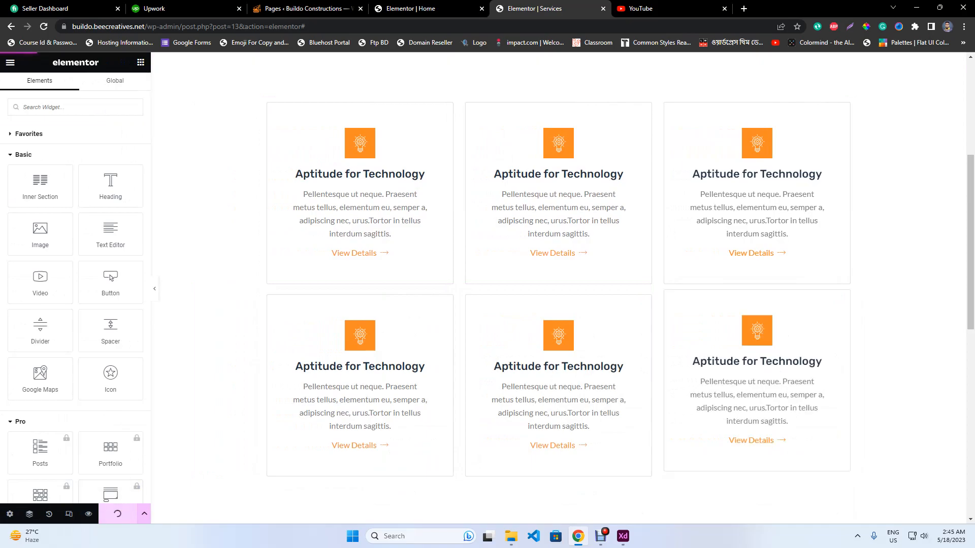
Switch to Adobe XD and copy the "Consultation" title text from the Service artboard.
{"action": "left_click", "coordinate": [623, 536]}
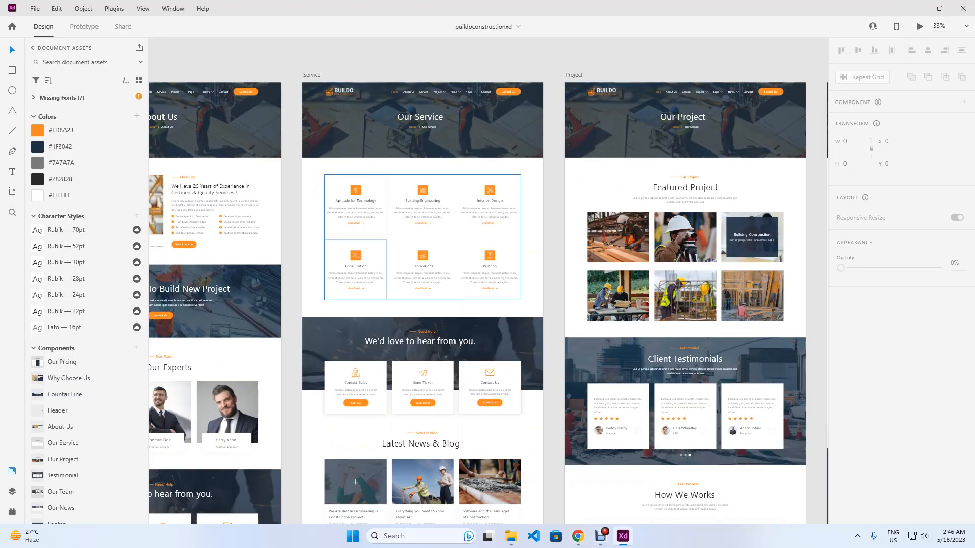
{"action": "scroll", "coordinate": [346, 279], "scroll_direction": "up", "scroll_amount": 5}
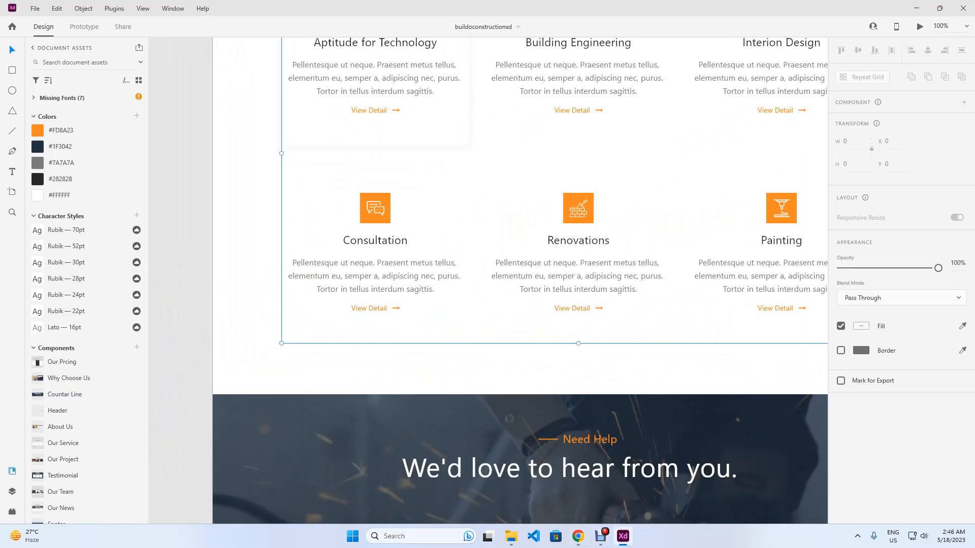
{"action": "double_click", "coordinate": [375, 240]}
{"action": "double_click", "coordinate": [374, 241]}
{"action": "double_click", "coordinate": [375, 241]}
{"action": "double_click", "coordinate": [374, 241]}
{"action": "key", "text": "ctrl+c"}
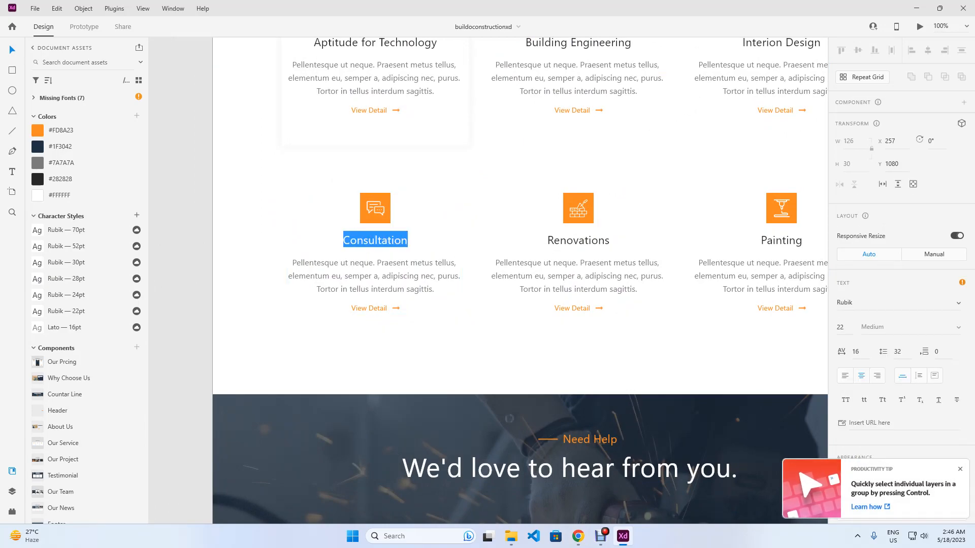
Return to Chrome and replace the title of the first second-row icon box with "Consultation".
{"action": "left_click", "coordinate": [578, 537]}
{"action": "left_click", "coordinate": [355, 391]}
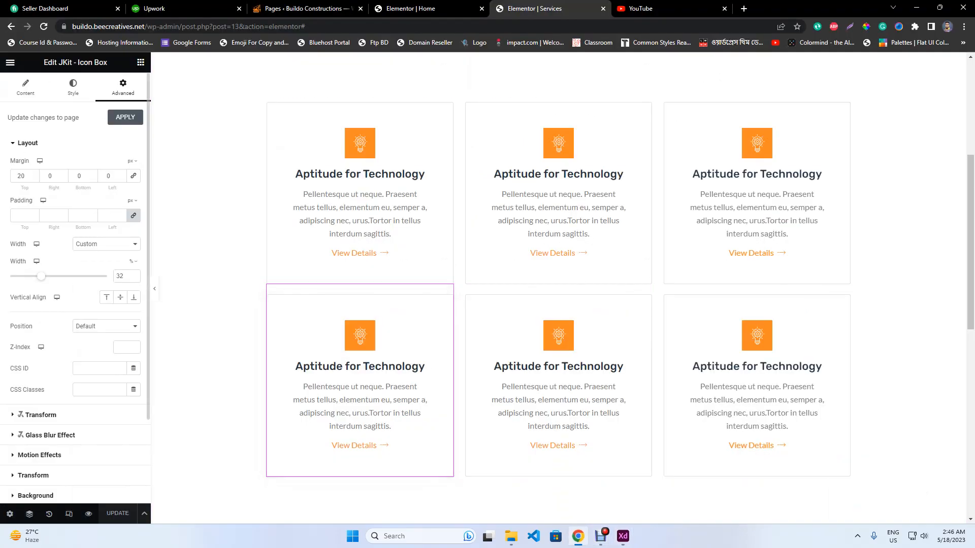
{"action": "left_click", "coordinate": [26, 87]}
{"action": "left_click", "coordinate": [39, 301]}
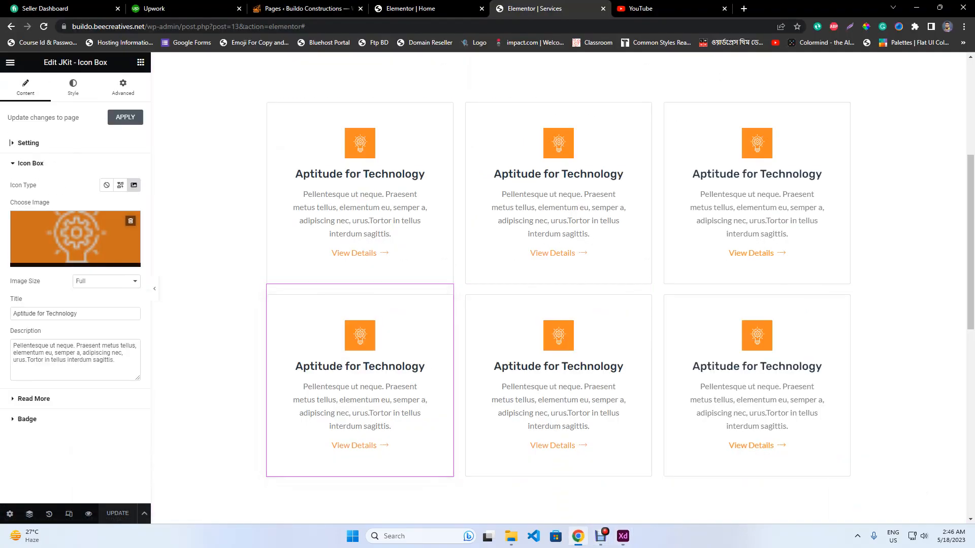
{"action": "key", "text": "ctrl+v"}
Switch to Adobe XD and copy the "Renovations" title text from the Service artboard.
{"action": "key", "text": "alt+Tab"}
{"action": "left_click", "coordinate": [578, 241]}
{"action": "left_click", "coordinate": [579, 241]}
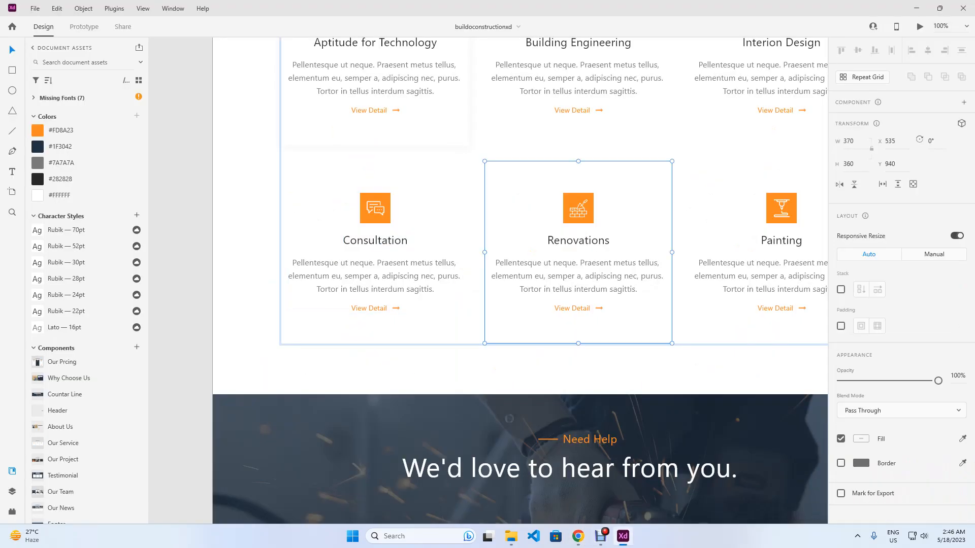
{"action": "double_click", "coordinate": [579, 241]}
{"action": "double_click", "coordinate": [578, 241]}
{"action": "double_click", "coordinate": [578, 240]}
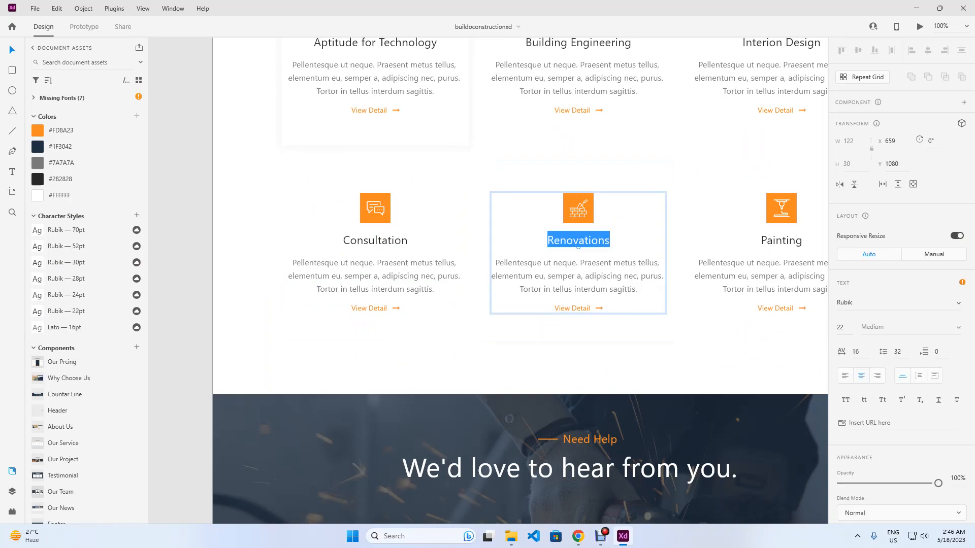
Return to Chrome and replace the title of the middle second-row icon box with "Renovations".
{"action": "key", "text": "alt+Tab"}
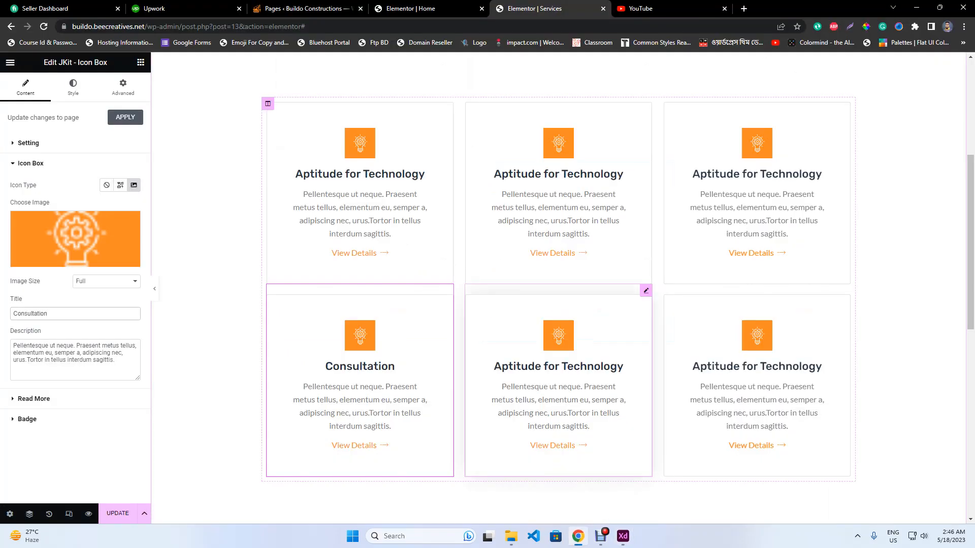
{"action": "left_click", "coordinate": [572, 355]}
{"action": "left_click", "coordinate": [10, 143]}
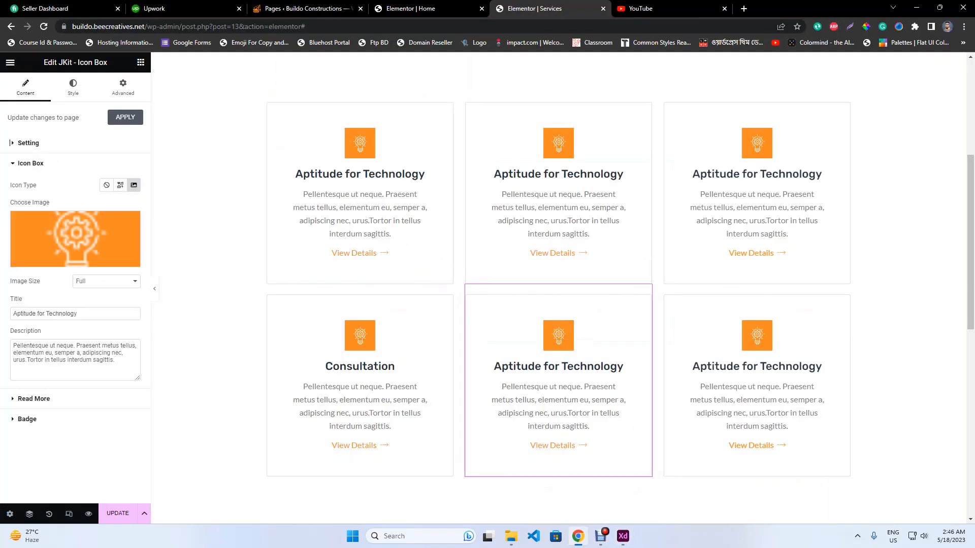
{"action": "type", "text": "Renovations"}
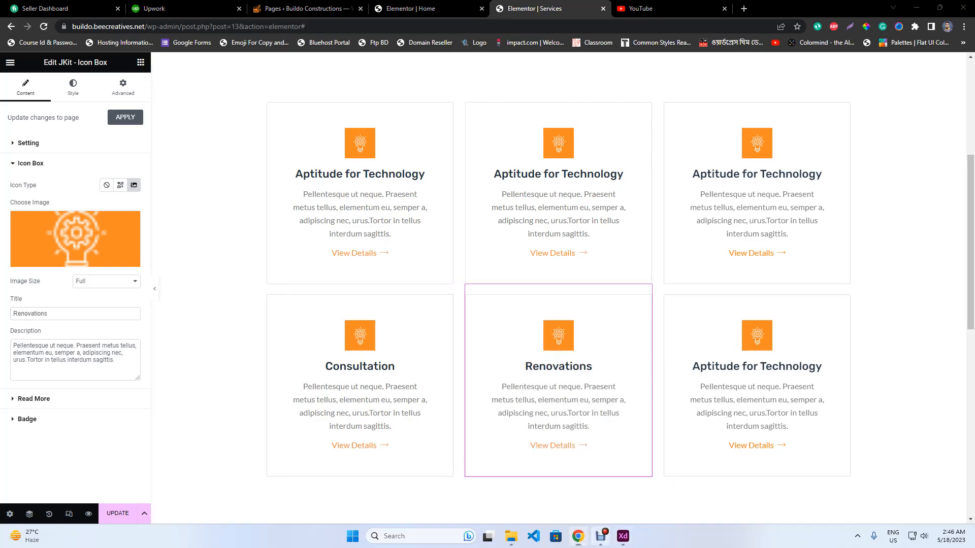
Switch to Adobe XD and copy the "Painting" title text from the Service artboard.
{"action": "key", "text": "alt+Tab"}
{"action": "left_click", "coordinate": [623, 536]}
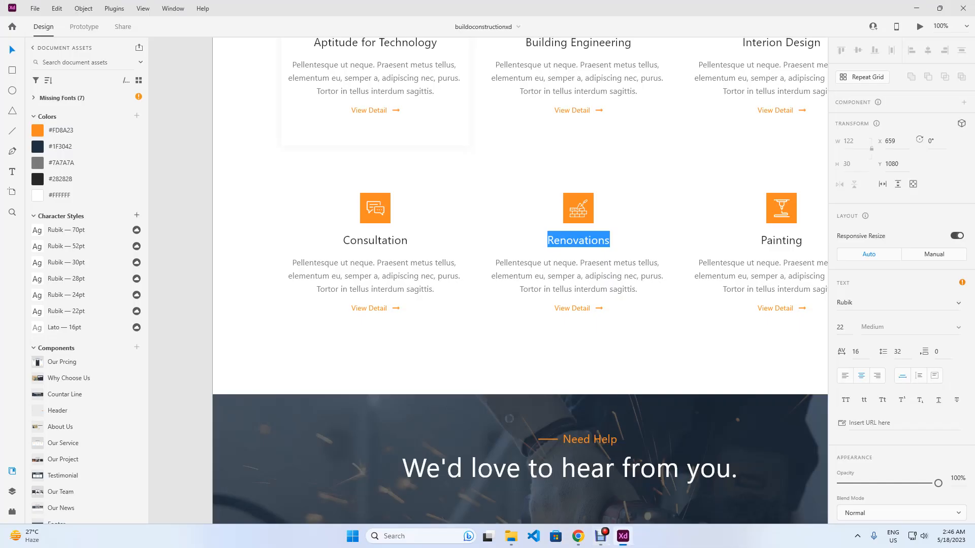
{"action": "double_click", "coordinate": [782, 240]}
{"action": "double_click", "coordinate": [782, 240]}
{"action": "double_click", "coordinate": [782, 241]}
{"action": "key", "text": "ctrl+c"}
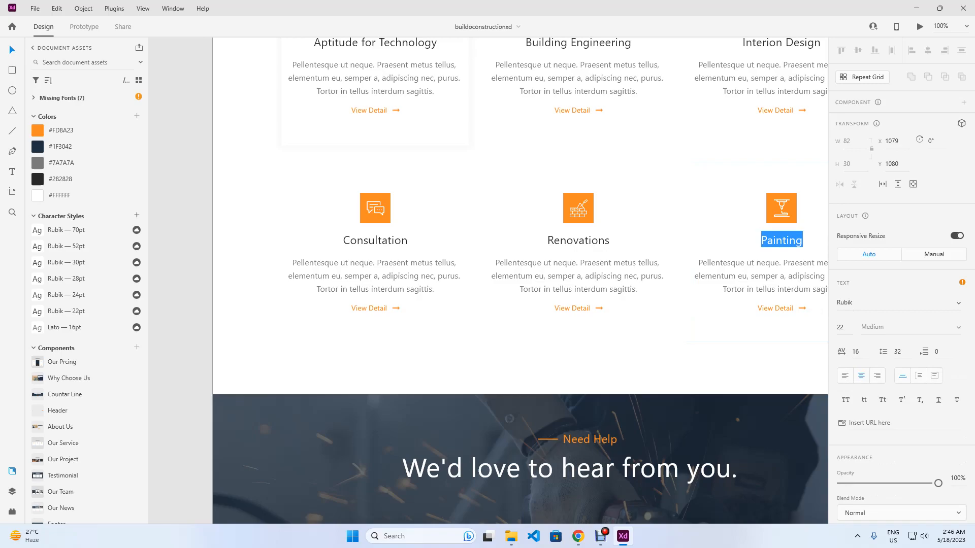
Return to Chrome and replace the title of the last second-row icon box with "Painting".
{"action": "key", "text": "alt+Tab"}
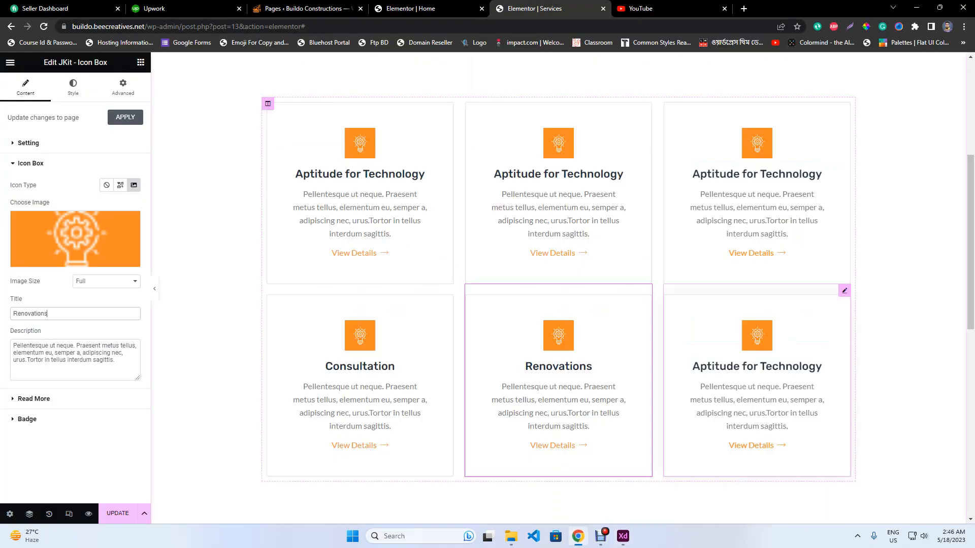
{"action": "left_click", "coordinate": [757, 367]}
{"action": "left_click", "coordinate": [32, 300]}
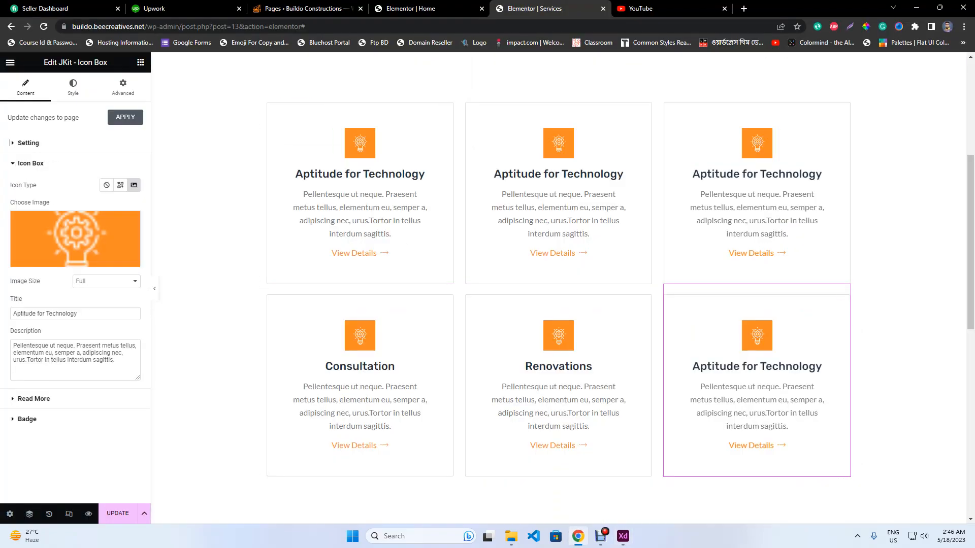
{"action": "key", "text": "ctrl+v"}
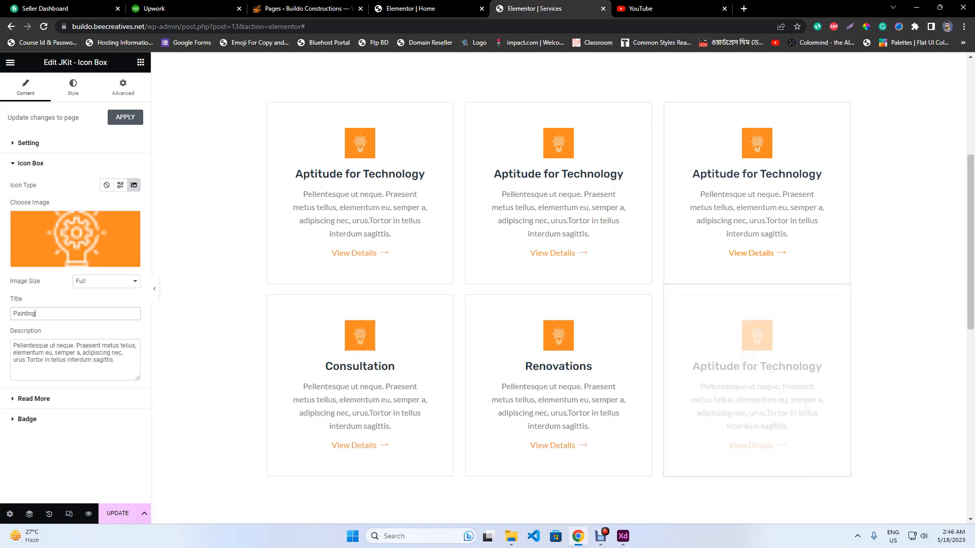
Open the Consultation box's image for replacement and start choosing files to upload to the media library.
{"action": "left_click", "coordinate": [360, 367]}
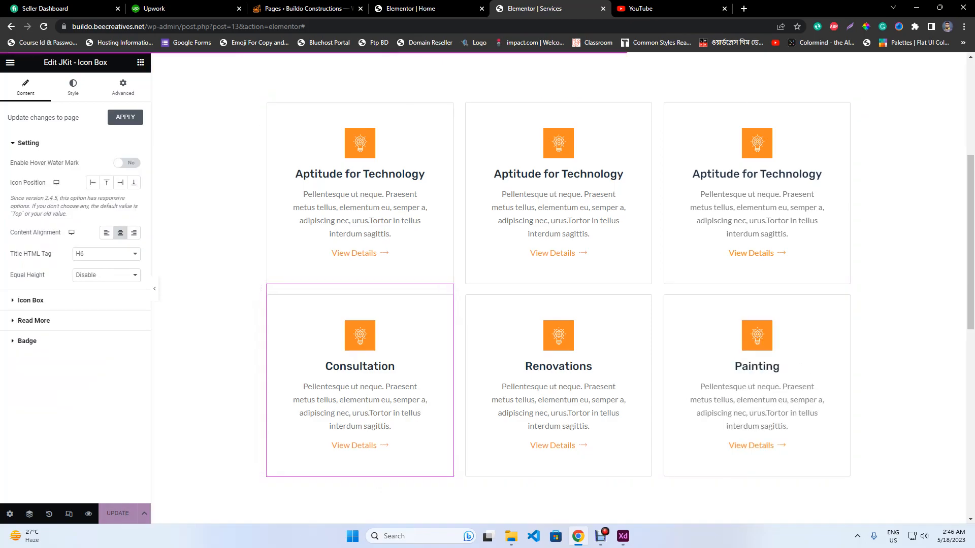
{"action": "left_click", "coordinate": [32, 300]}
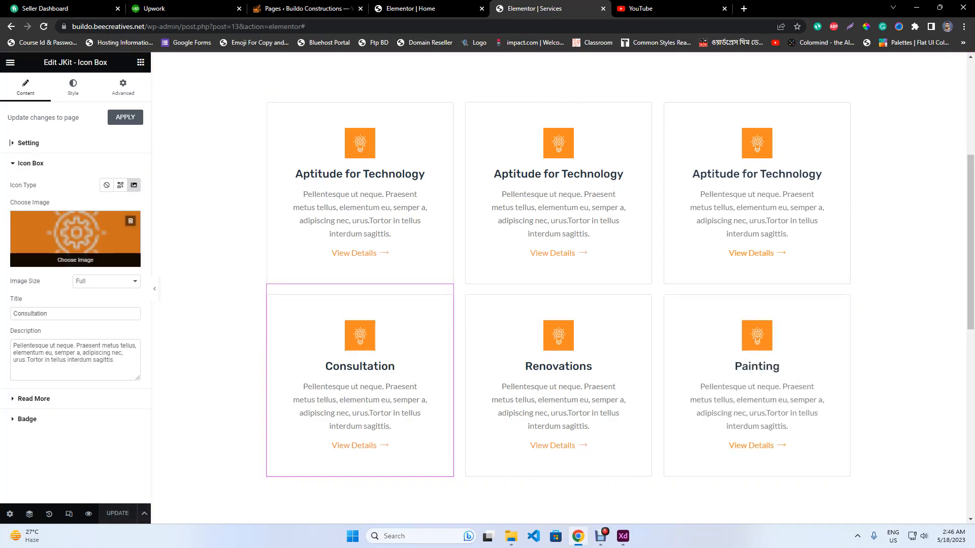
{"action": "left_click", "coordinate": [75, 239]}
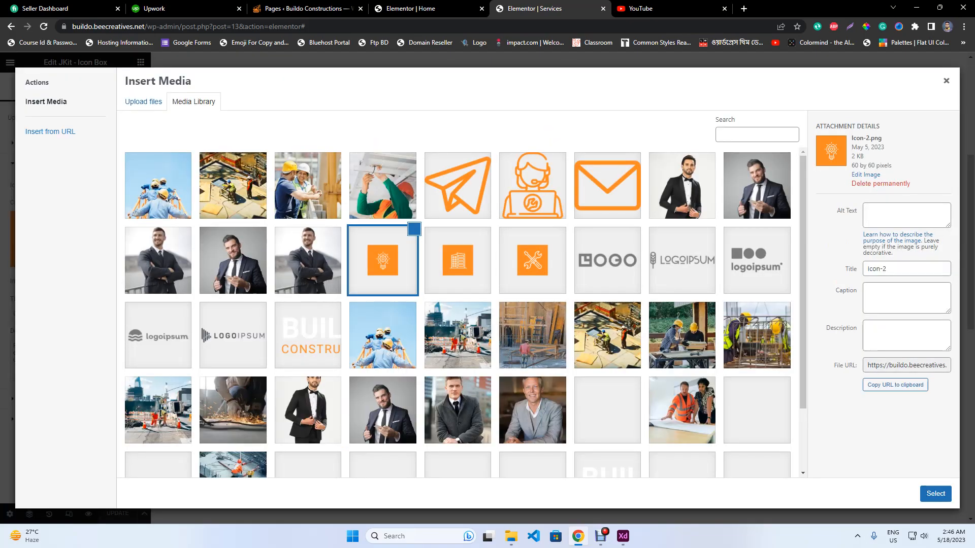
{"action": "left_click", "coordinate": [143, 102]}
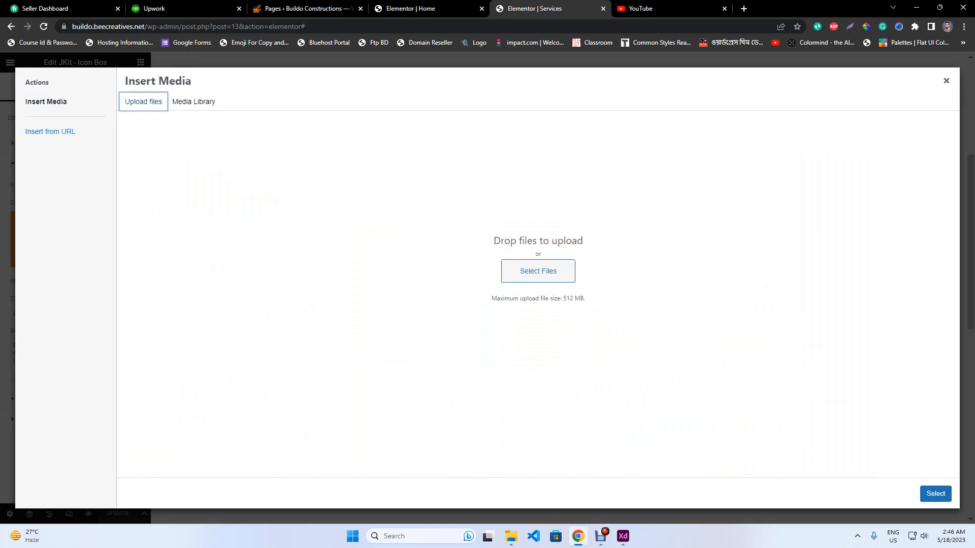
{"action": "left_click", "coordinate": [539, 271]}
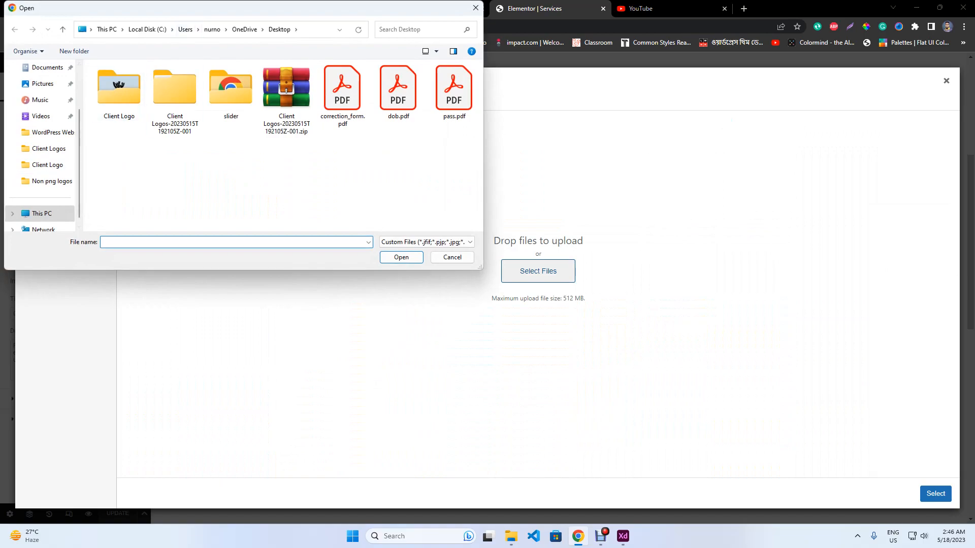
Browse drive D: to the Themforest > Template Kit Raw XD > Buildo Contrustion > icon folder.
{"action": "scroll", "coordinate": [42, 198], "scroll_direction": "down", "scroll_amount": 1}
{"action": "left_click", "coordinate": [43, 197]}
{"action": "double_click", "coordinate": [277, 90]}
{"action": "scroll", "coordinate": [244, 193], "scroll_direction": "down", "scroll_amount": 3}
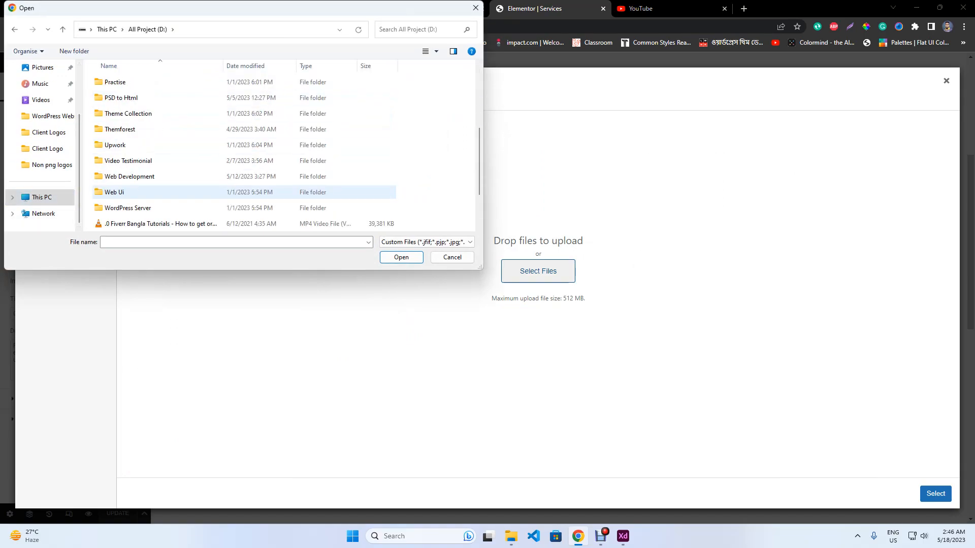
{"action": "double_click", "coordinate": [119, 129]}
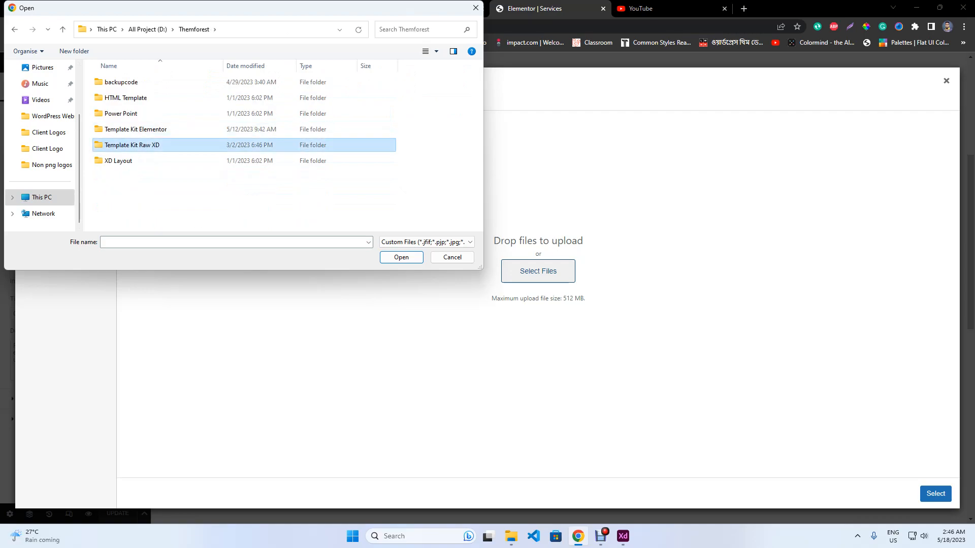
{"action": "double_click", "coordinate": [132, 144]}
{"action": "double_click", "coordinate": [127, 113]}
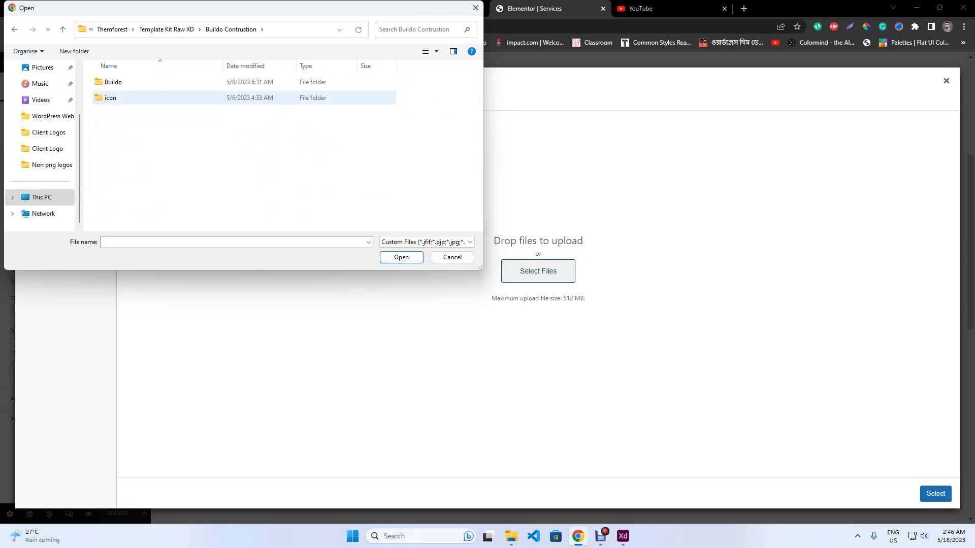
{"action": "double_click", "coordinate": [110, 97]}
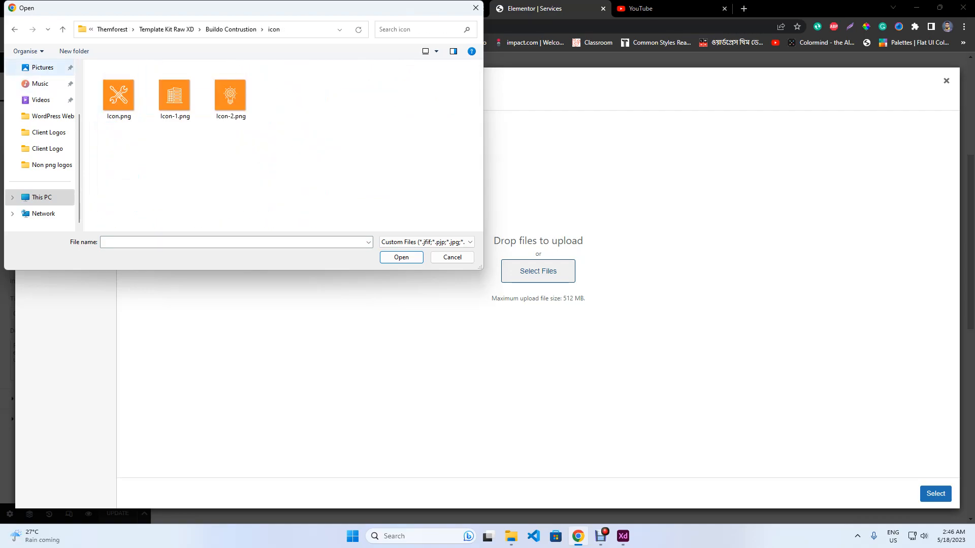
Select the three icon files, compare them with the service icons in Adobe XD, then return to Chrome and close the file chooser.
{"action": "left_click_drag", "start_coordinate": [303, 117], "coordinate": [97, 76]}
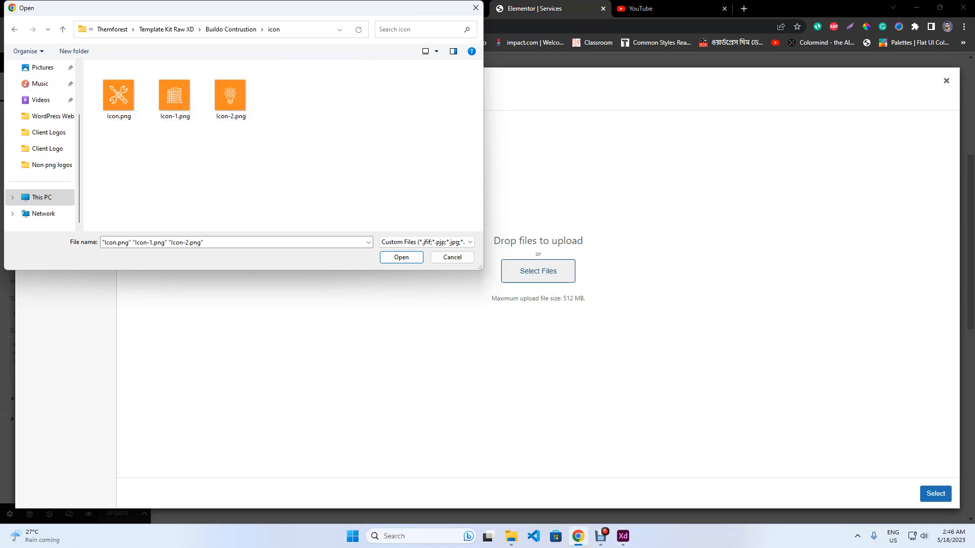
{"action": "key", "text": "alt+Tab"}
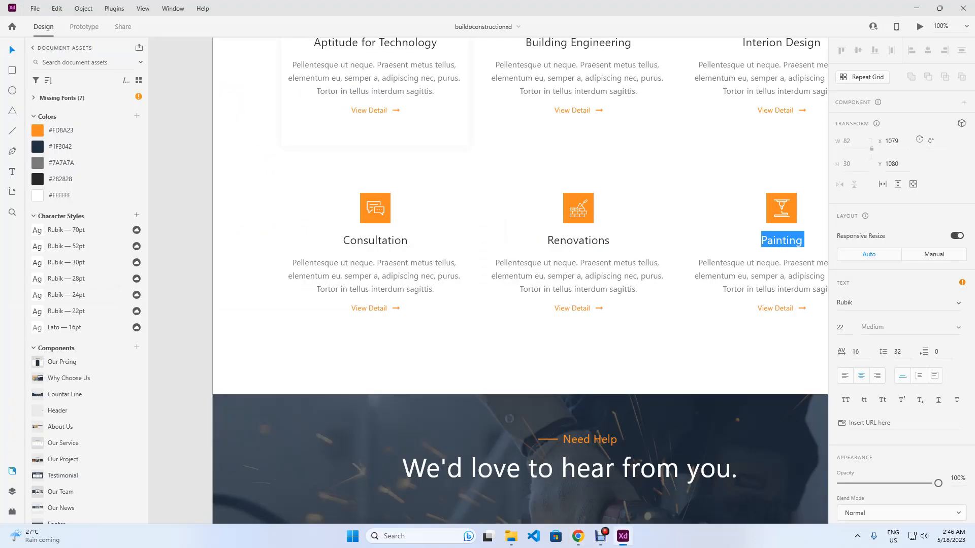
{"action": "scroll", "coordinate": [577, 254], "scroll_direction": "up", "scroll_amount": 2}
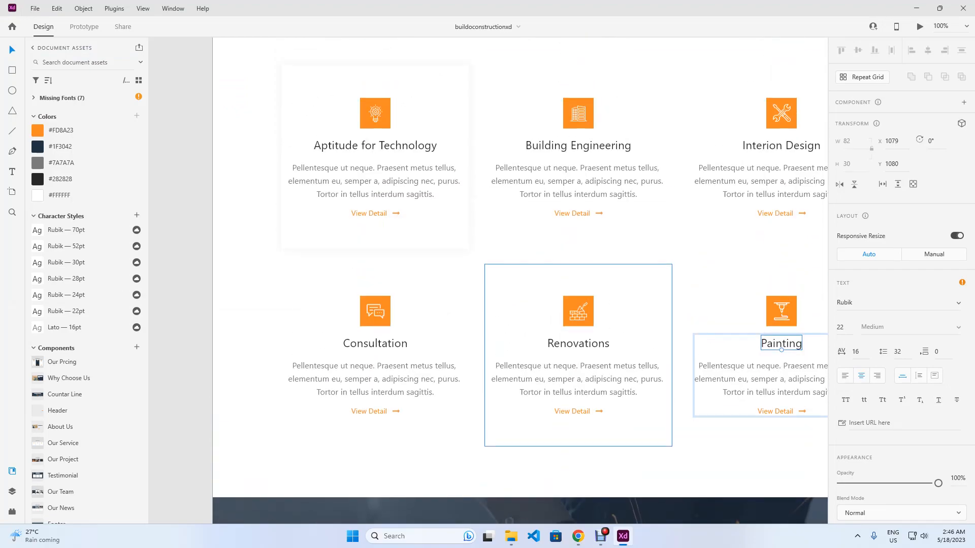
{"action": "key", "text": "alt+Tab"}
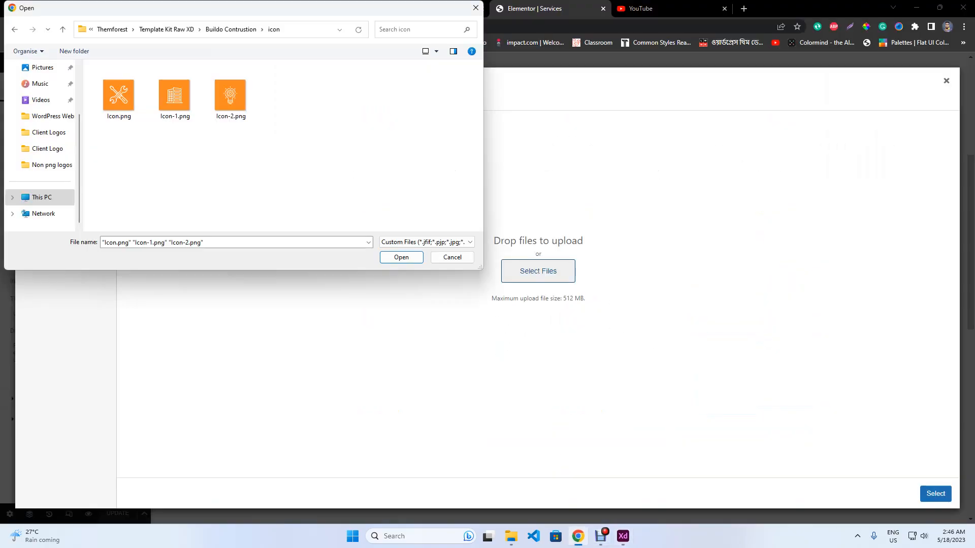
{"action": "key", "text": "Return"}
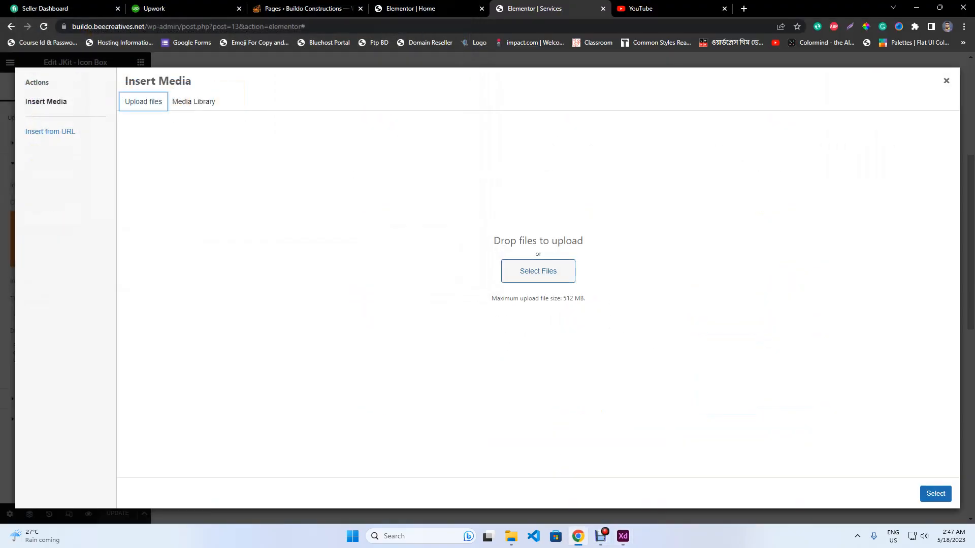
Close the media dialog, select the middle first-row icon box, and copy the title "Building Engineering" from the Adobe XD design.
{"action": "left_click", "coordinate": [946, 81]}
{"action": "scroll", "coordinate": [757, 254], "scroll_direction": "up", "scroll_amount": 2}
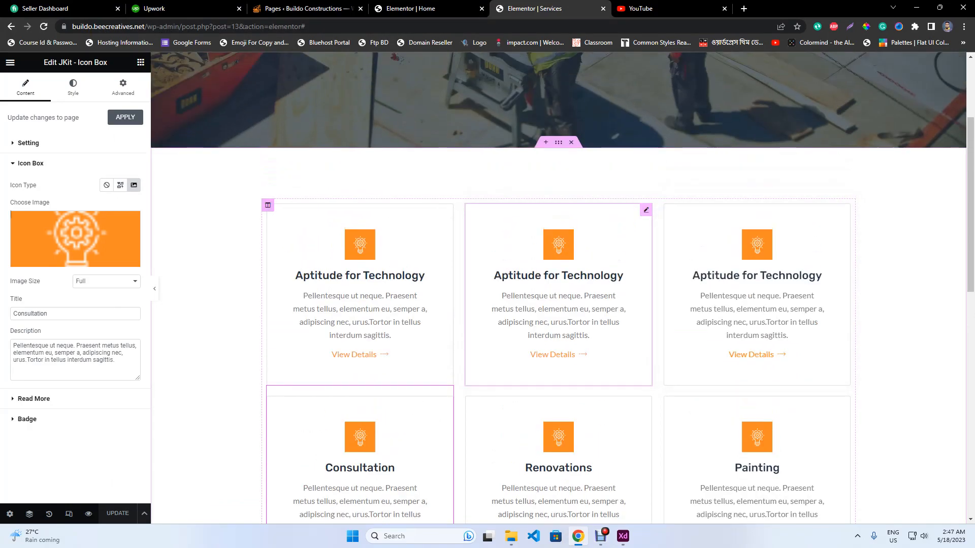
{"action": "left_click", "coordinate": [576, 300]}
{"action": "left_click", "coordinate": [622, 536]}
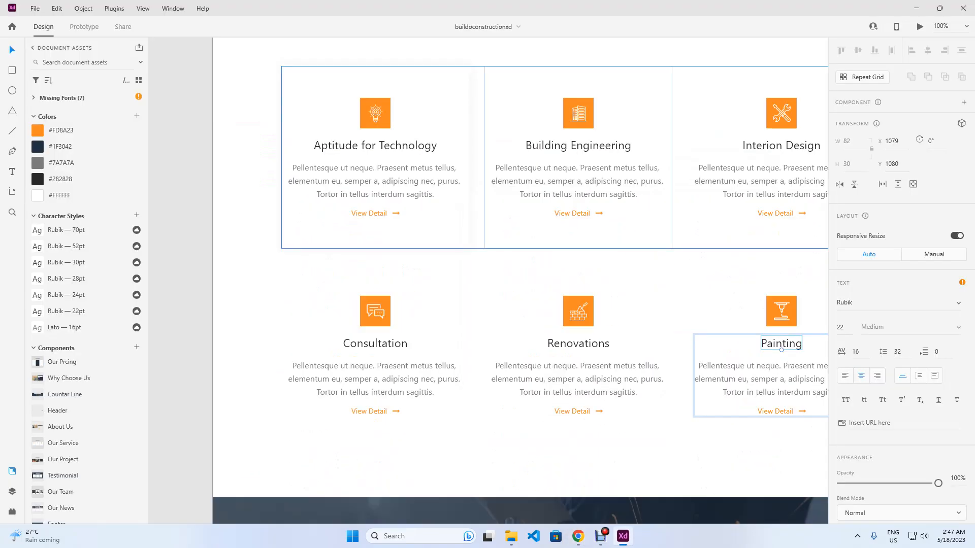
{"action": "double_click", "coordinate": [578, 147]}
{"action": "double_click", "coordinate": [578, 146]}
{"action": "double_click", "coordinate": [578, 146]}
{"action": "double_click", "coordinate": [579, 147]}
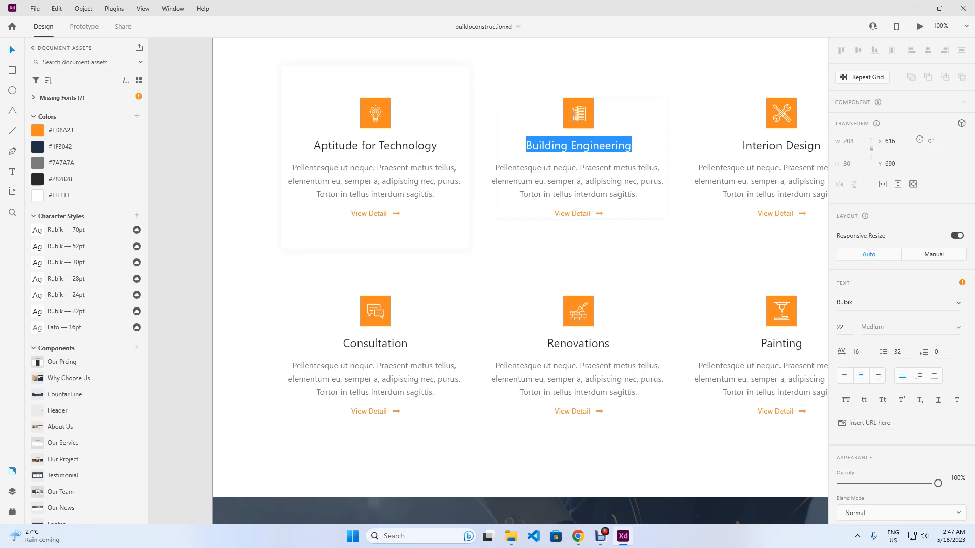
Return to Chrome and select the title text of the middle first-row icon box for replacement.
{"action": "left_click", "coordinate": [578, 537]}
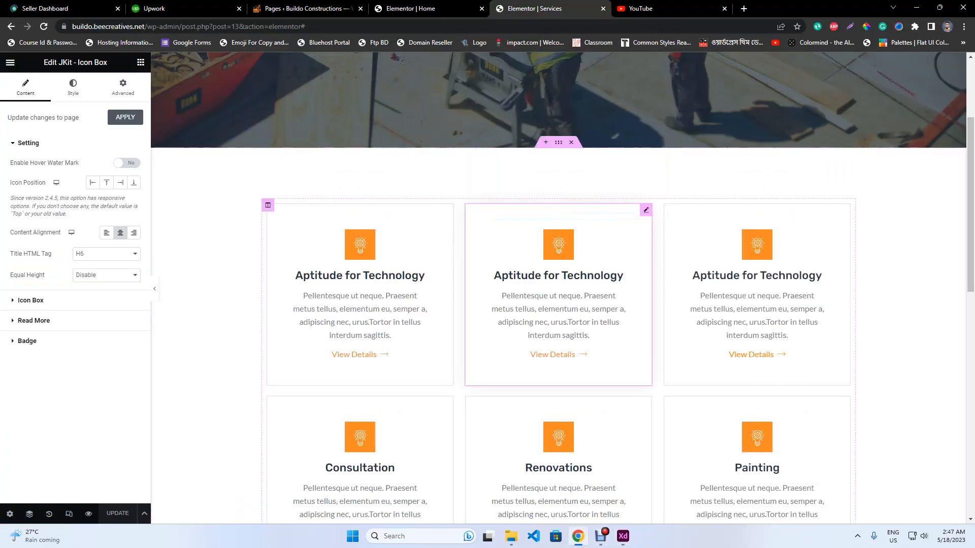
{"action": "left_click", "coordinate": [32, 300]}
{"action": "triple_click", "coordinate": [51, 314]}
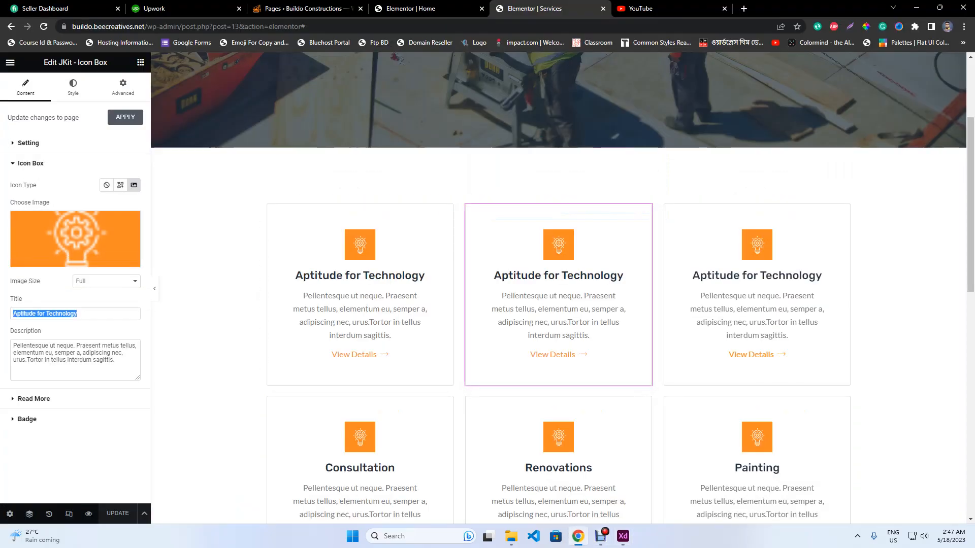
{"action": "key", "text": "ctrl+d"}
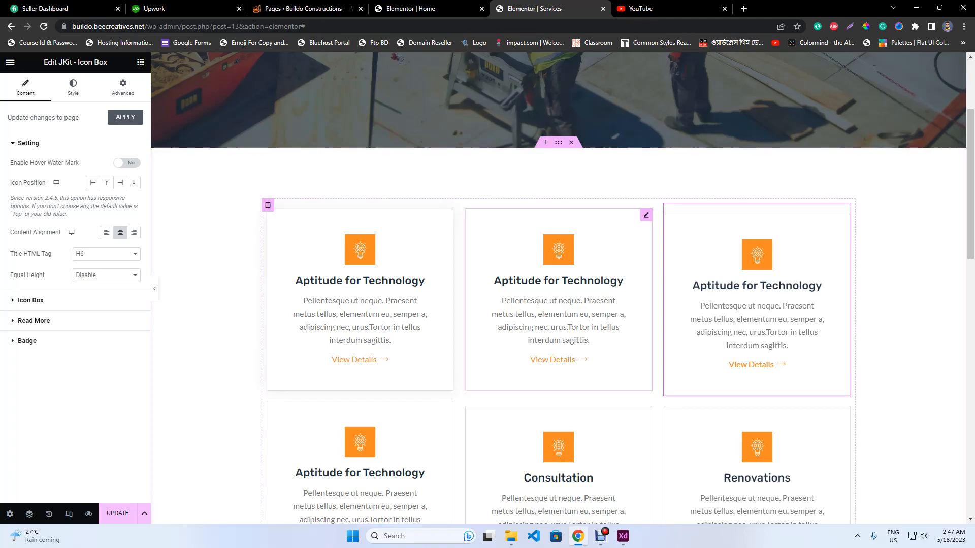
{"action": "scroll", "coordinate": [559, 295], "scroll_direction": "down", "scroll_amount": 4}
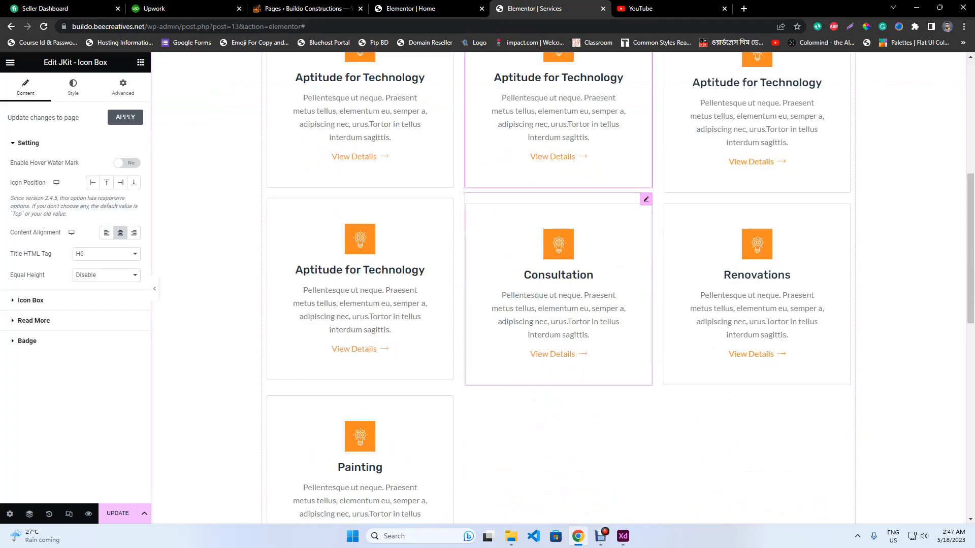
{"action": "scroll", "coordinate": [690, 264], "scroll_direction": "up", "scroll_amount": 4}
{"action": "right_click", "coordinate": [690, 264]}
{"action": "left_click", "coordinate": [726, 493]}
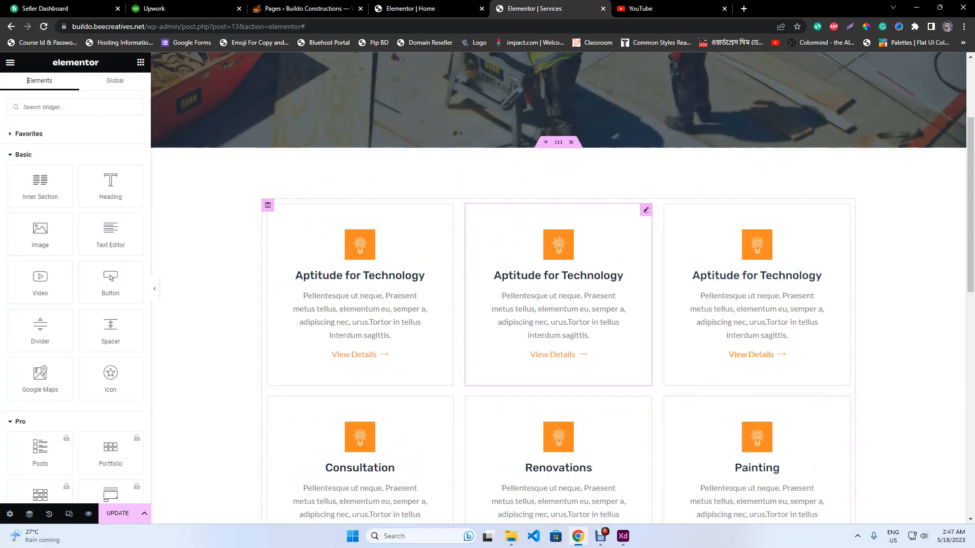
Set the middle first-row icon box's title to "Building Engineering" and its image to the building icon Icon-1.png.
{"action": "left_click", "coordinate": [559, 295]}
{"action": "left_click", "coordinate": [38, 300]}
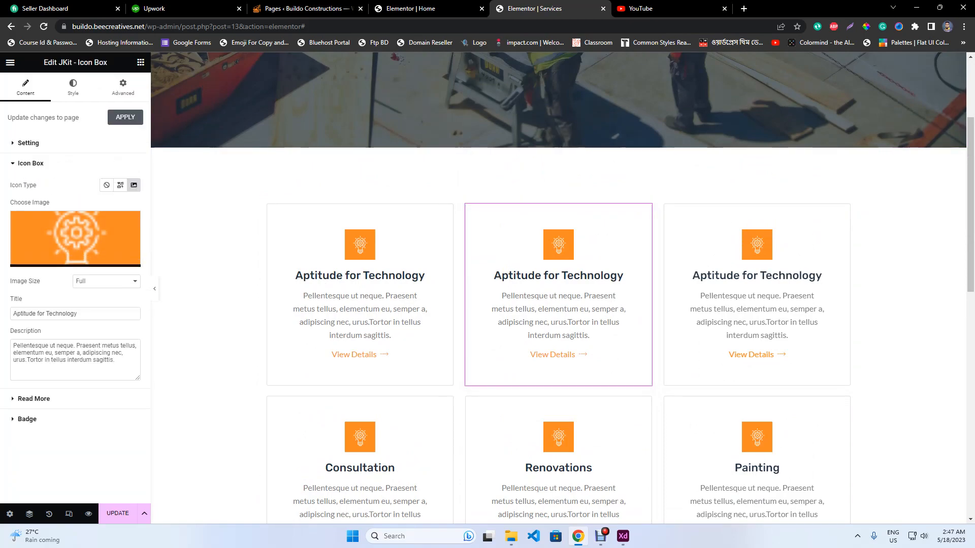
{"action": "left_click", "coordinate": [12, 261]}
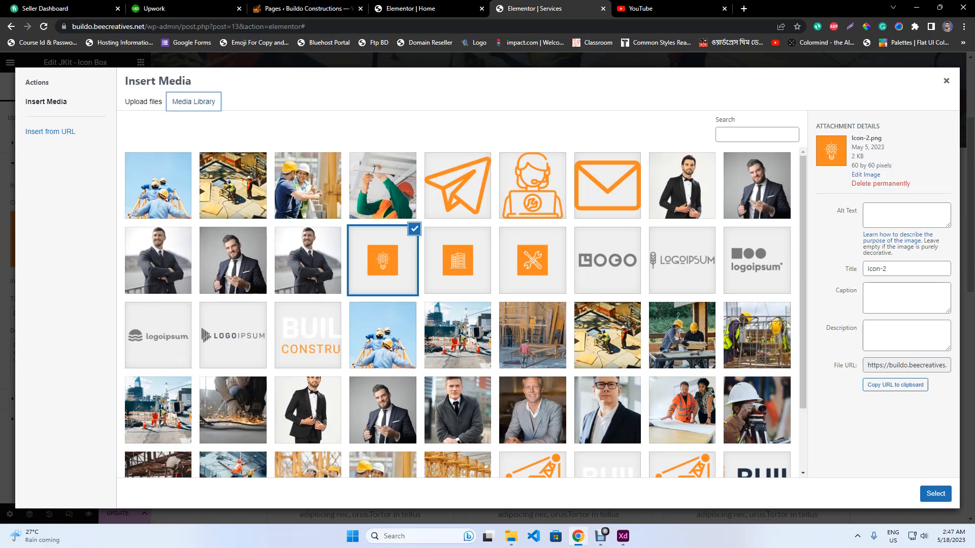
{"action": "left_click", "coordinate": [458, 261]}
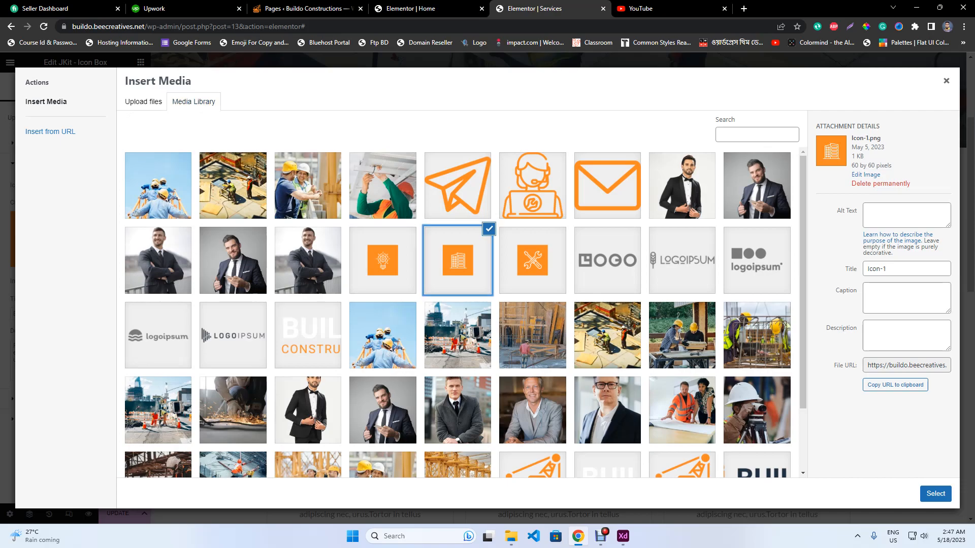
{"action": "left_click", "coordinate": [936, 494]}
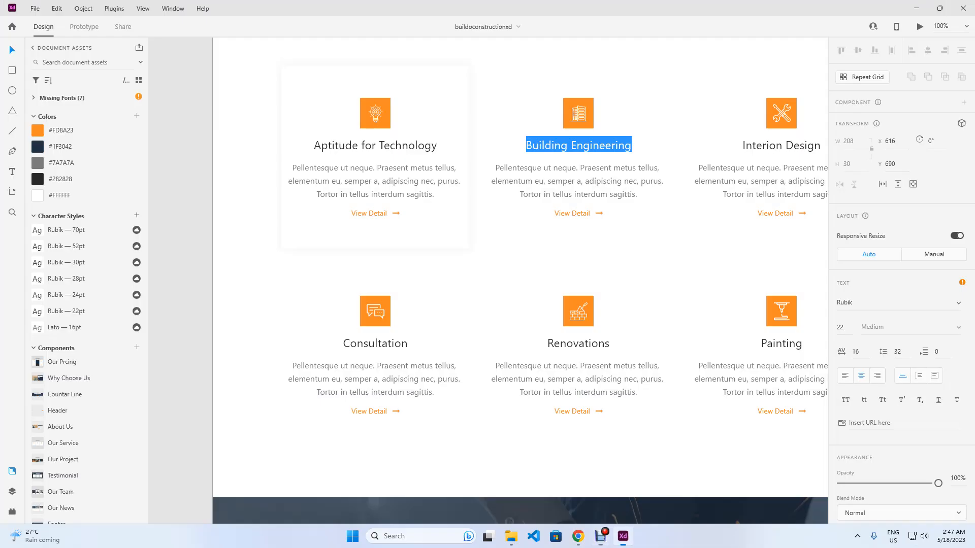
Copy the title "Interion Design" from the Adobe XD design and return to Chrome.
{"action": "double_click", "coordinate": [776, 146]}
{"action": "double_click", "coordinate": [776, 146]}
{"action": "double_click", "coordinate": [776, 146]}
{"action": "key", "text": "ctrl+a"}
{"action": "left_click", "coordinate": [578, 537]}
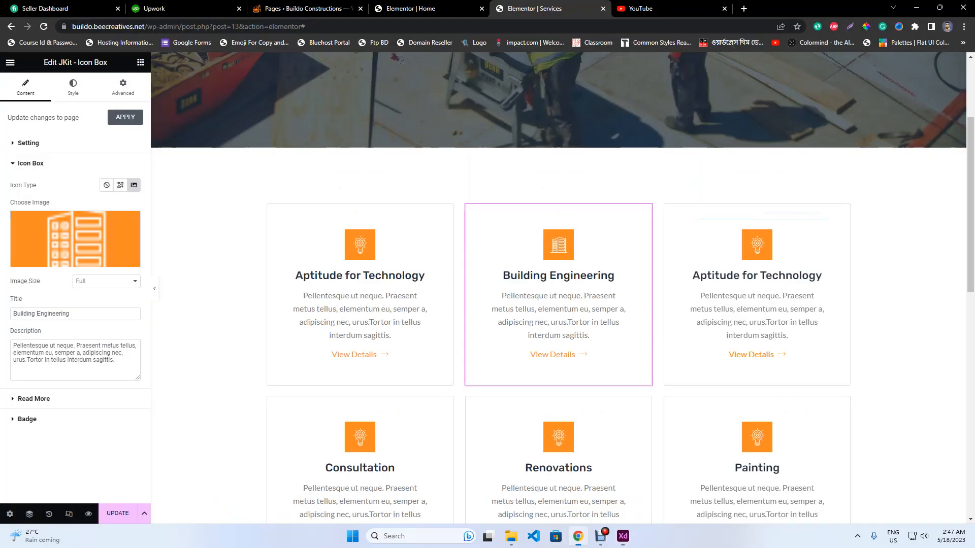
Replace the image of the last first-row icon box with the crossed-tools icon Icon.png from the media library.
{"action": "left_click", "coordinate": [757, 295]}
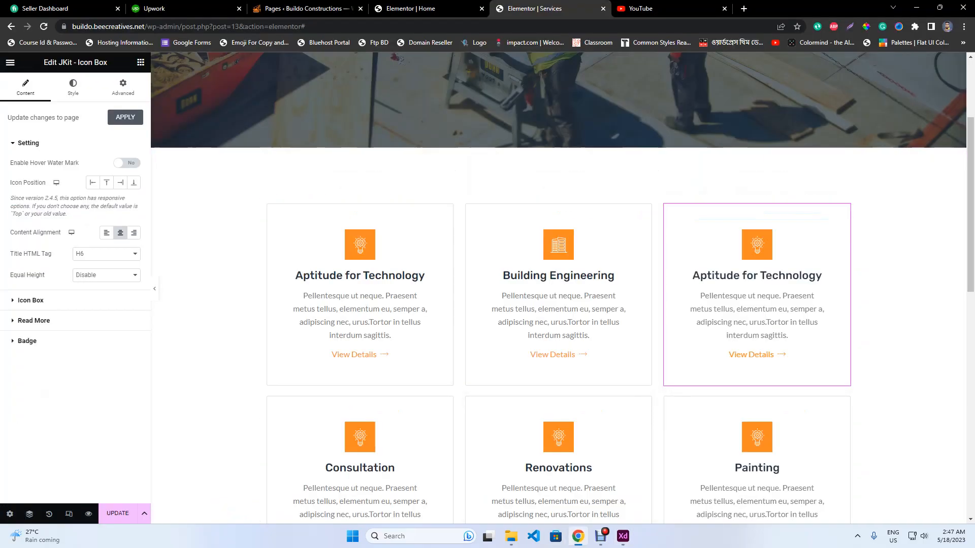
{"action": "left_click", "coordinate": [36, 301]}
{"action": "left_click", "coordinate": [75, 239]}
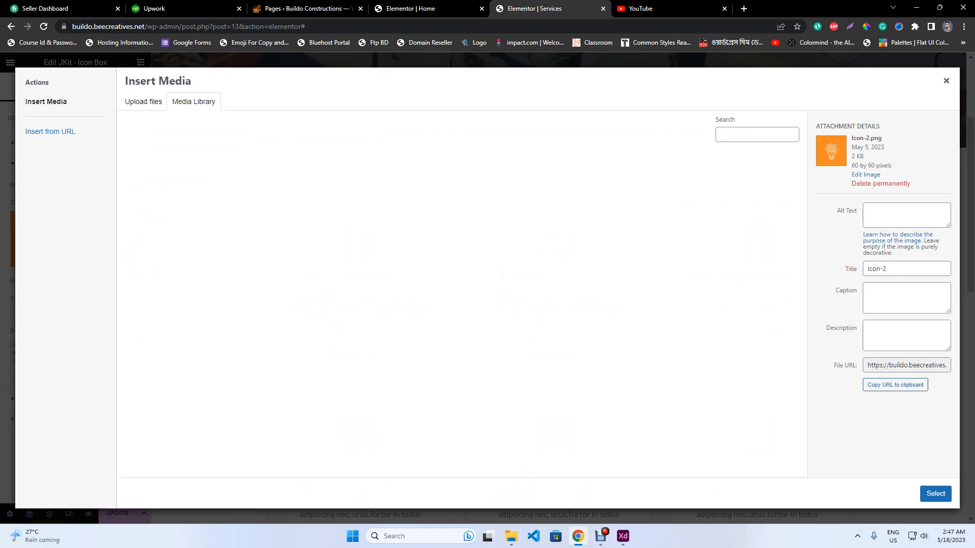
{"action": "left_click", "coordinate": [533, 261]}
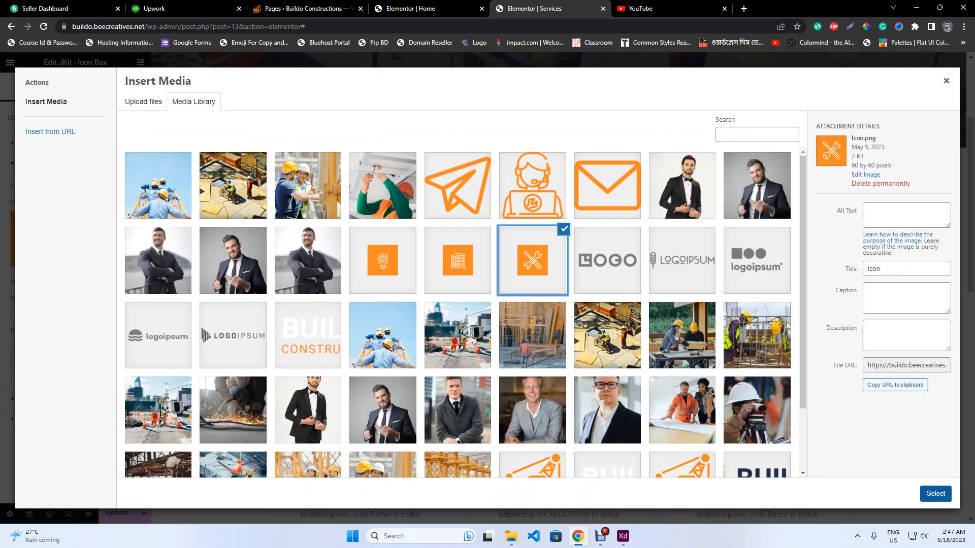
{"action": "left_click", "coordinate": [935, 494]}
Switch to Adobe XD and examine the Consultation card, its available commands and its icon up close.
{"action": "key", "text": "alt+Tab"}
{"action": "key", "text": "Escape"}
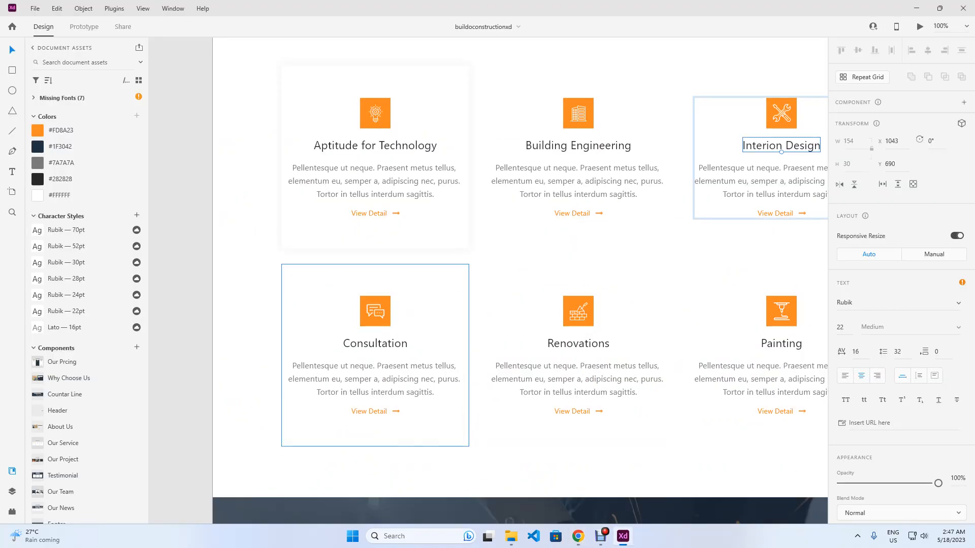
{"action": "right_click", "coordinate": [374, 284]}
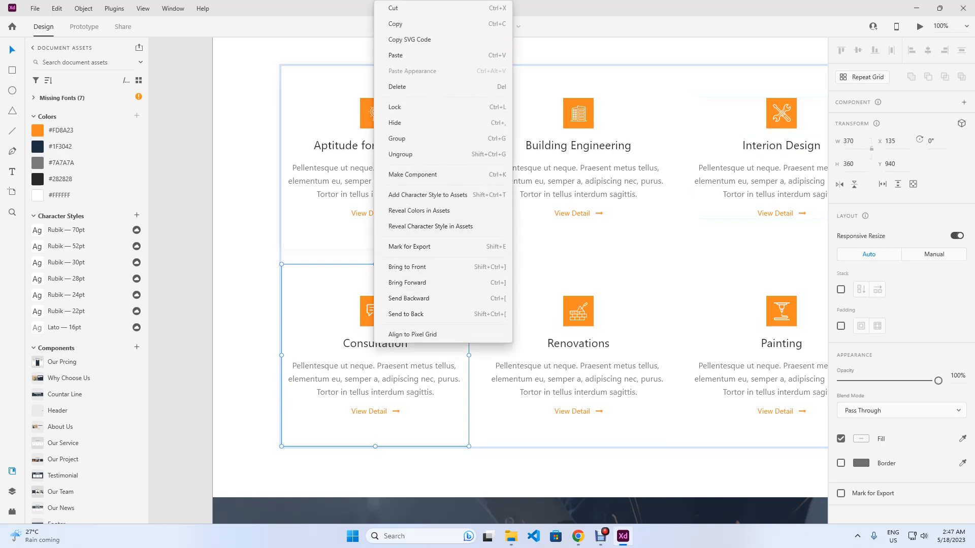
{"action": "left_click", "coordinate": [338, 258]}
{"action": "scroll", "coordinate": [337, 259], "scroll_direction": "up", "scroll_amount": 1}
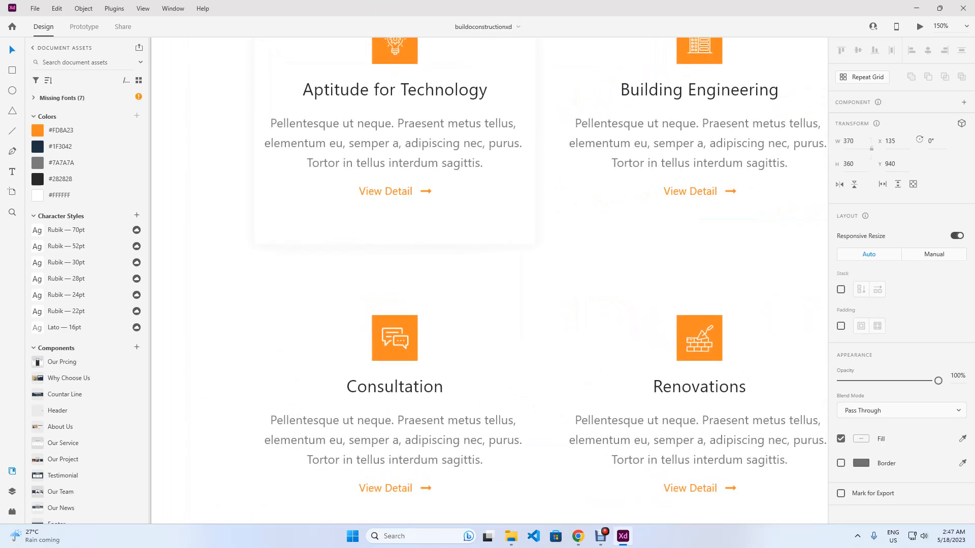
{"action": "scroll", "coordinate": [338, 258], "scroll_direction": "down", "scroll_amount": 2}
{"action": "scroll", "coordinate": [338, 258], "scroll_direction": "down", "scroll_amount": 2}
Browse the Icon folder in File Explorer, compare chat.png with the Consultation icon in the design, and close the folder.
{"action": "left_click", "coordinate": [511, 536]}
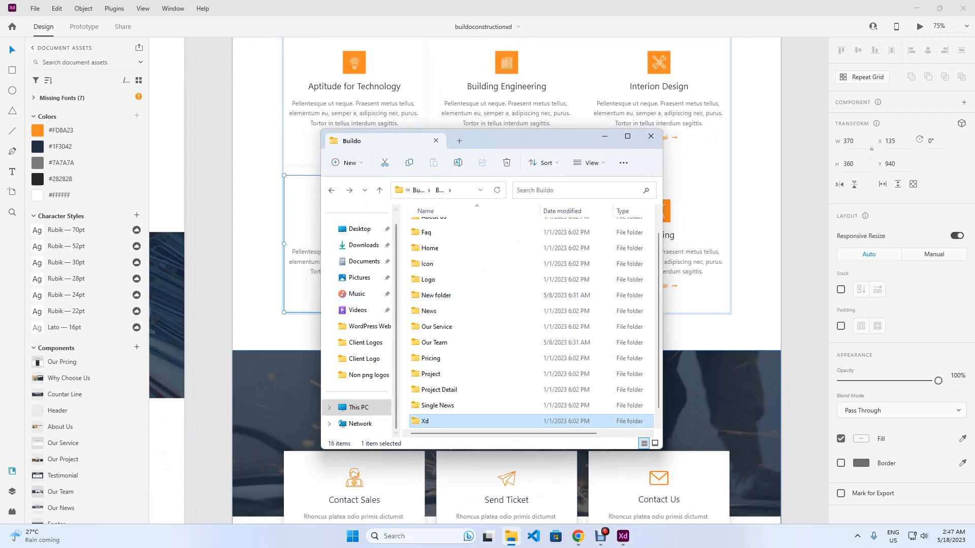
{"action": "double_click", "coordinate": [427, 263]}
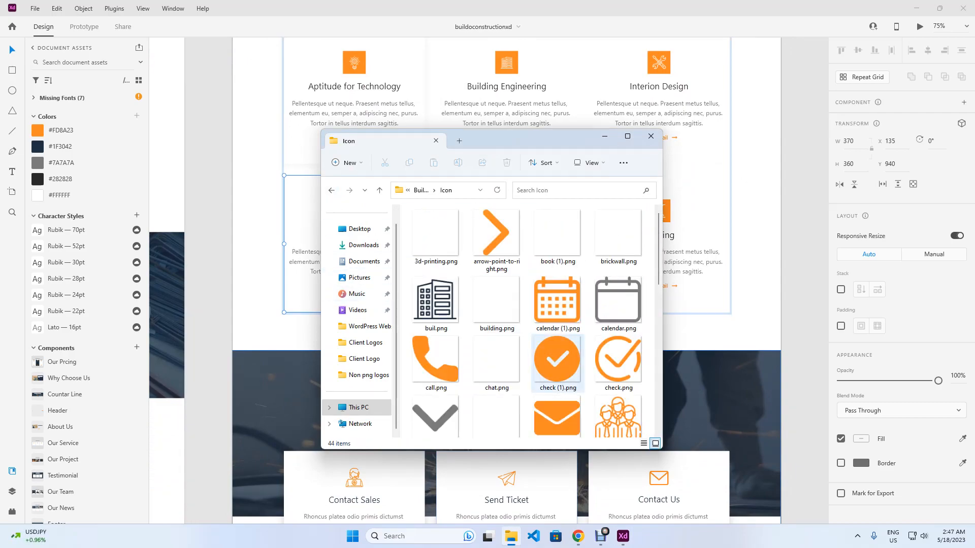
{"action": "left_click", "coordinate": [497, 362]}
{"action": "left_click_drag", "start_coordinate": [523, 140], "coordinate": [780, 175]}
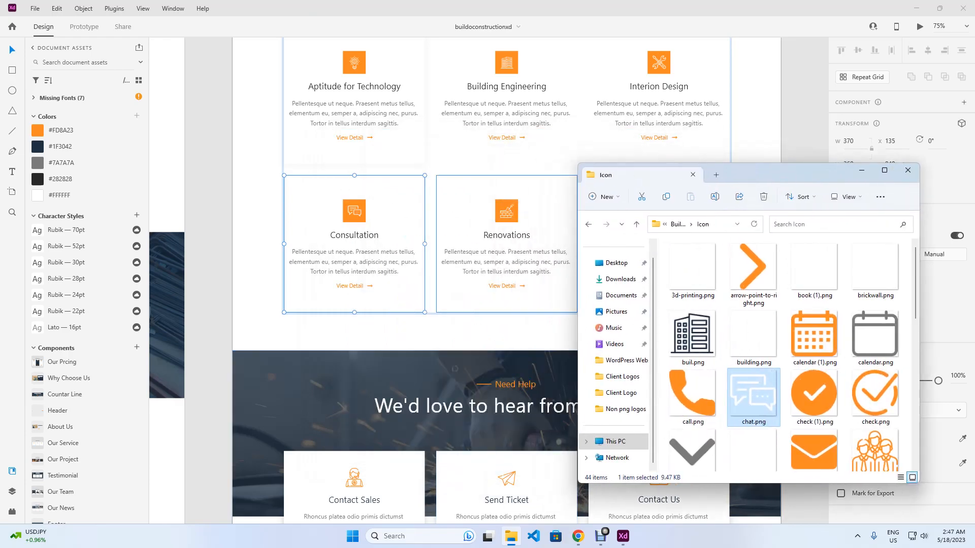
{"action": "left_click", "coordinate": [908, 171]}
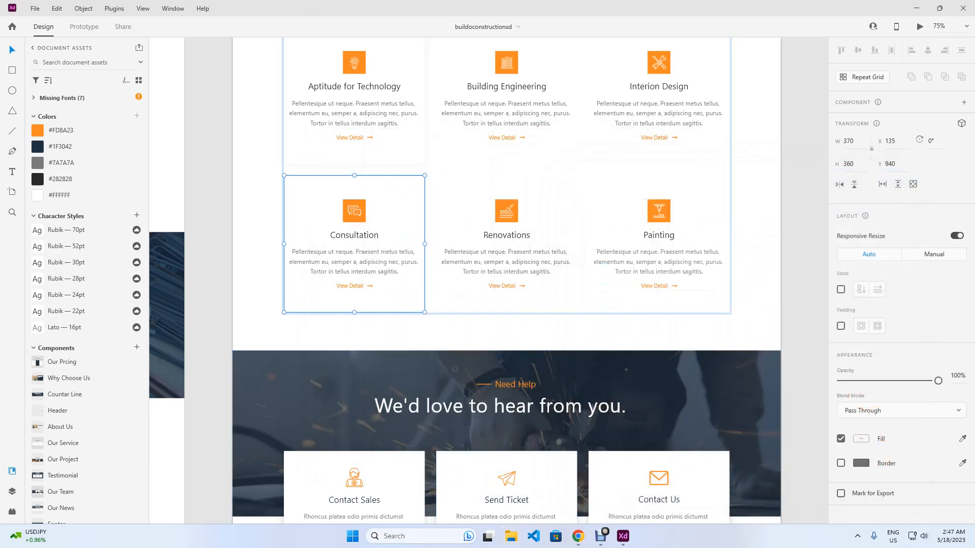
Ungroup the Consultation card and its nested content in Adobe XD to separate the icon from the text.
{"action": "right_click", "coordinate": [333, 239]}
{"action": "left_click", "coordinate": [357, 154]}
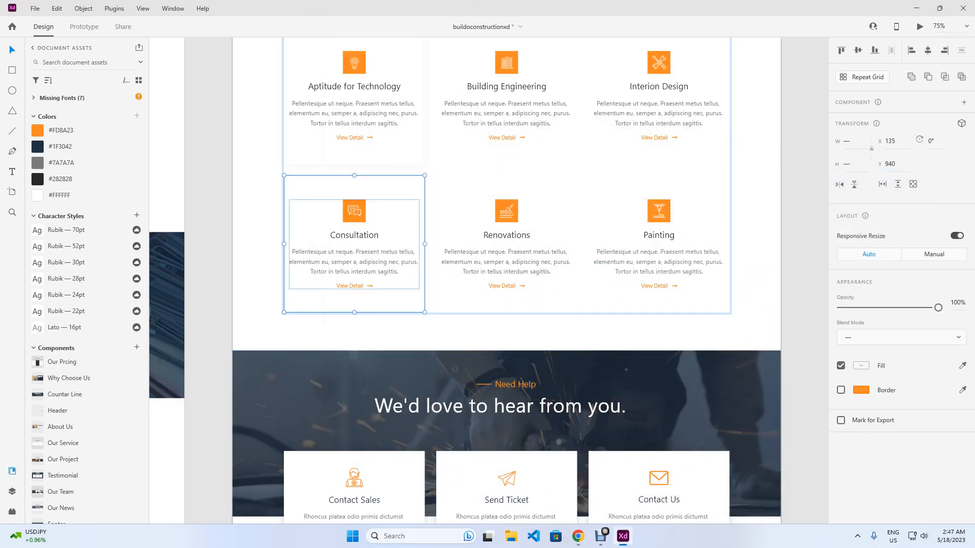
{"action": "right_click", "coordinate": [353, 238]}
{"action": "left_click", "coordinate": [378, 155]}
{"action": "left_click", "coordinate": [468, 223]}
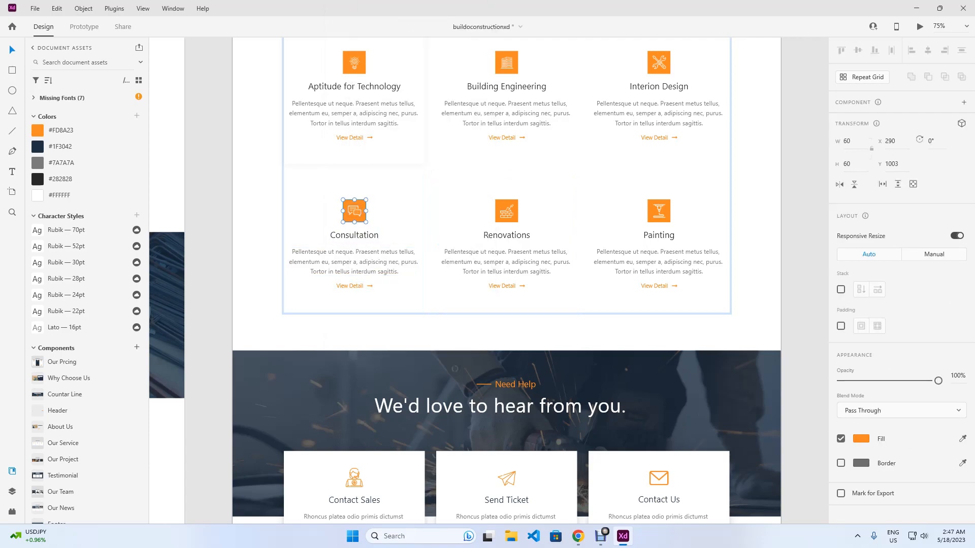
Shift the Consultation icon sideways out of its centred position, try deleting it, and undo the deletion.
{"action": "left_click_drag", "start_coordinate": [354, 211], "coordinate": [382, 211]}
{"action": "key", "text": "Delete"}
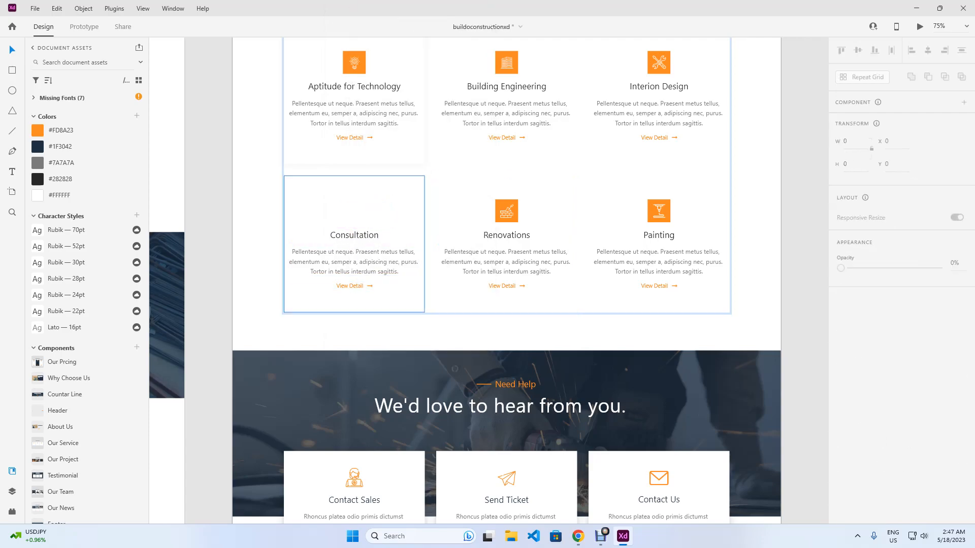
{"action": "key", "text": "ctrl+z"}
Ungroup the Renovations card and its nested content.
{"action": "left_click", "coordinate": [506, 268]}
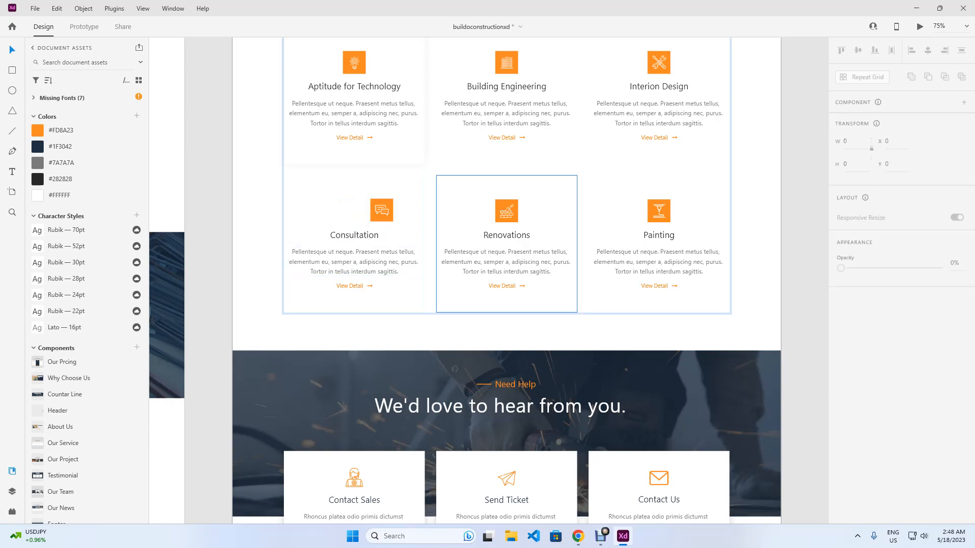
{"action": "right_click", "coordinate": [506, 267]}
{"action": "left_click", "coordinate": [535, 154]}
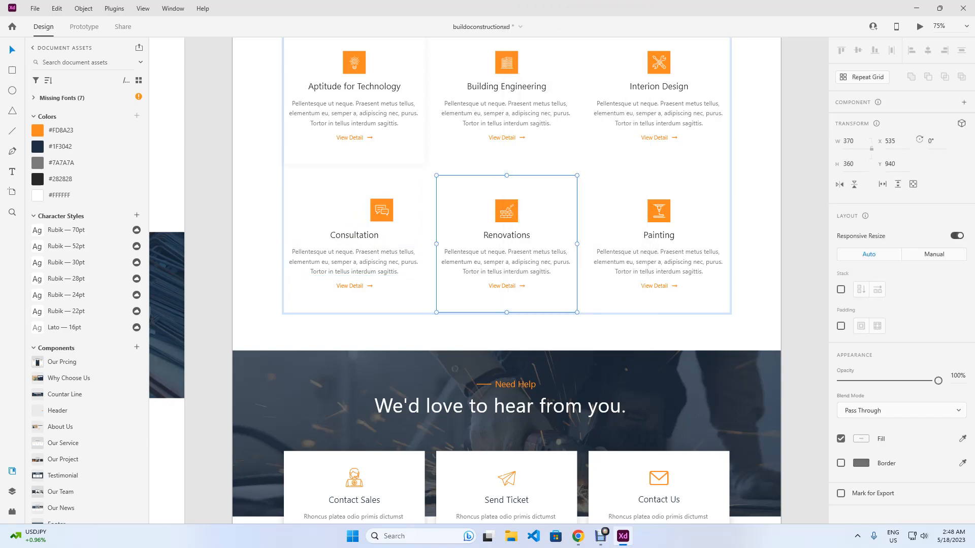
{"action": "right_click", "coordinate": [507, 268]}
{"action": "left_click", "coordinate": [538, 153]}
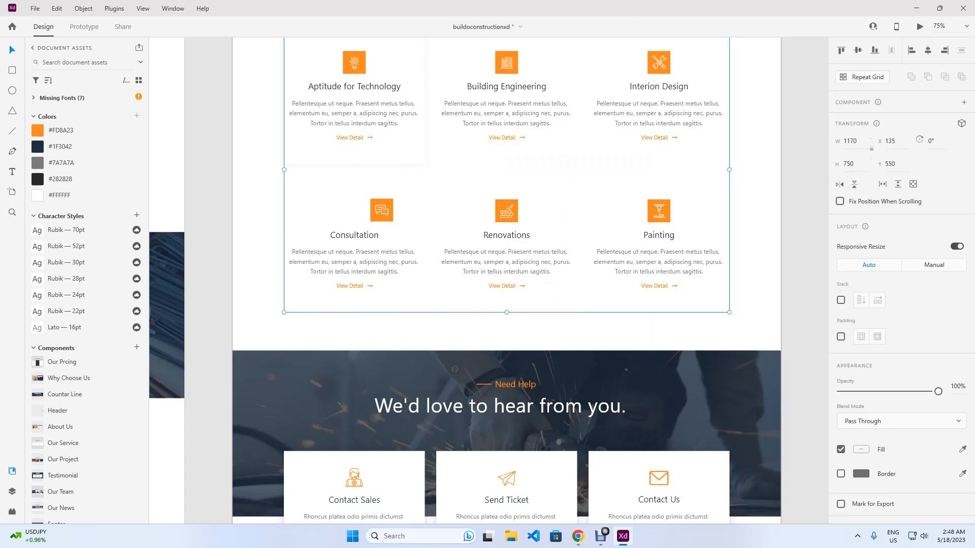
Ungroup the whole services grid and the Painting card so the second-row icons become separate objects.
{"action": "right_click", "coordinate": [654, 247]}
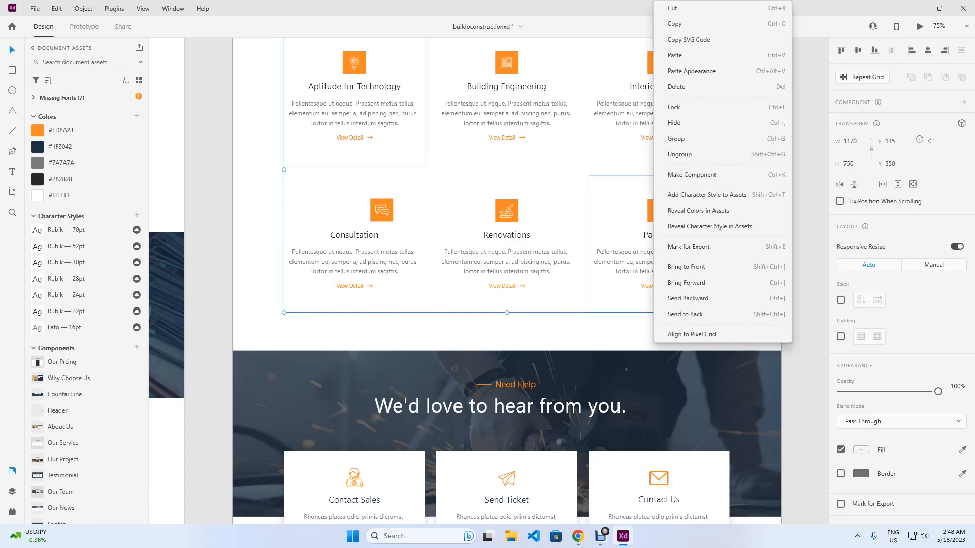
{"action": "left_click", "coordinate": [681, 154]}
{"action": "right_click", "coordinate": [666, 228]}
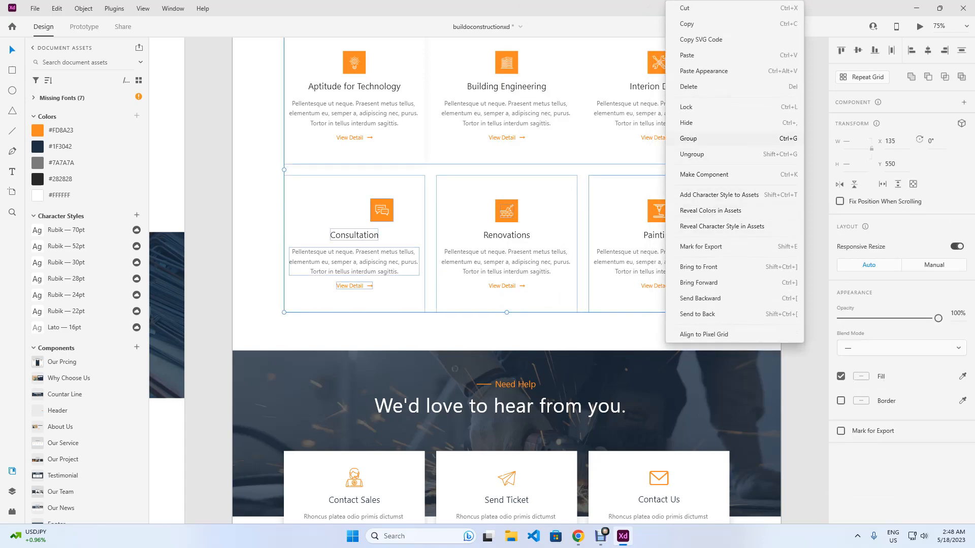
{"action": "left_click", "coordinate": [693, 155]}
{"action": "left_click", "coordinate": [753, 219]}
{"action": "left_click", "coordinate": [680, 216]}
{"action": "right_click", "coordinate": [669, 210]}
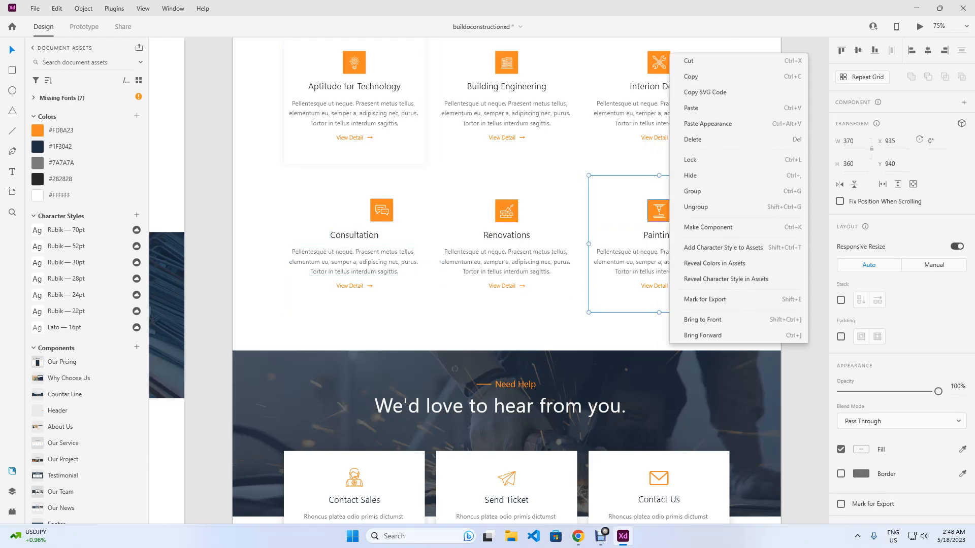
{"action": "left_click", "coordinate": [696, 154]}
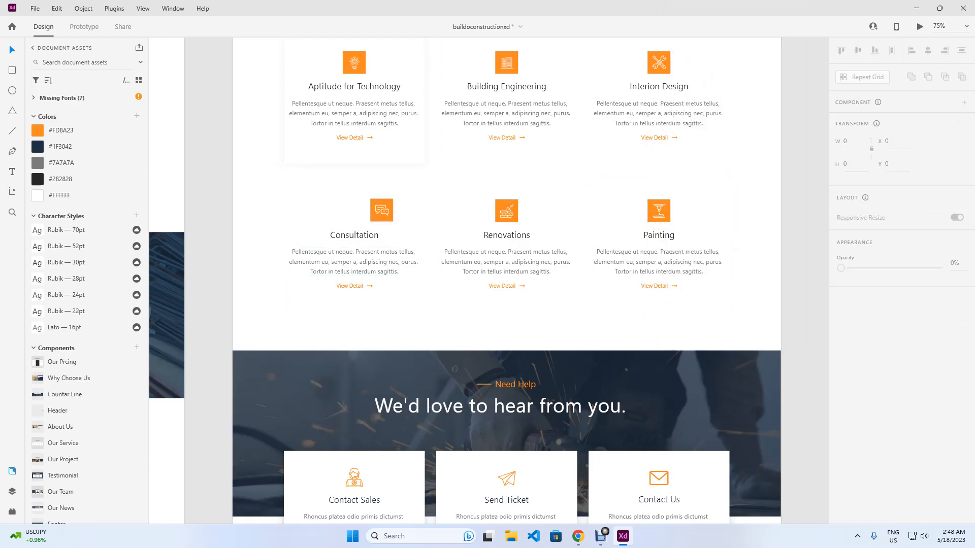
Try selecting the second-row service icons together, and clear the selection.
{"action": "left_click", "coordinate": [658, 210]}
{"action": "left_click", "coordinate": [507, 211], "text": "shift"}
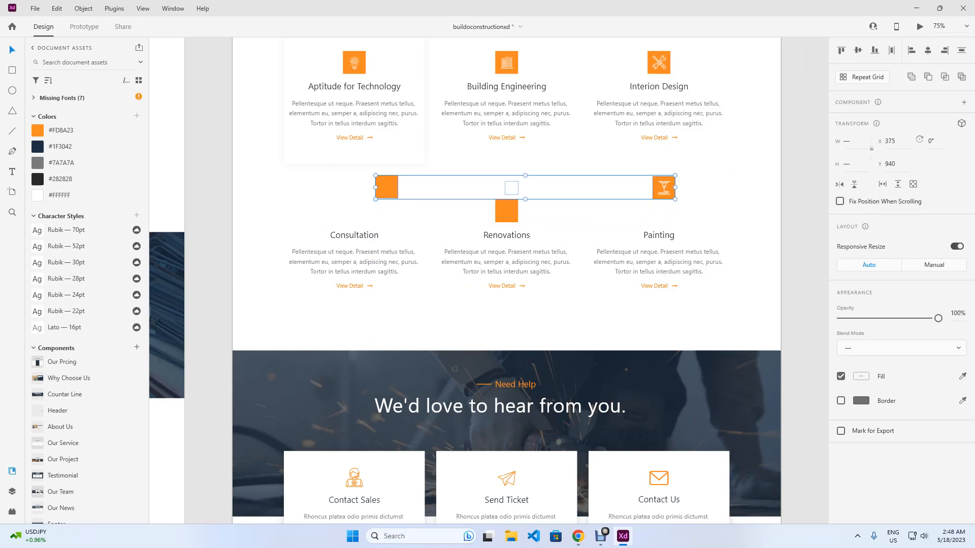
{"action": "left_click", "coordinate": [325, 330]}
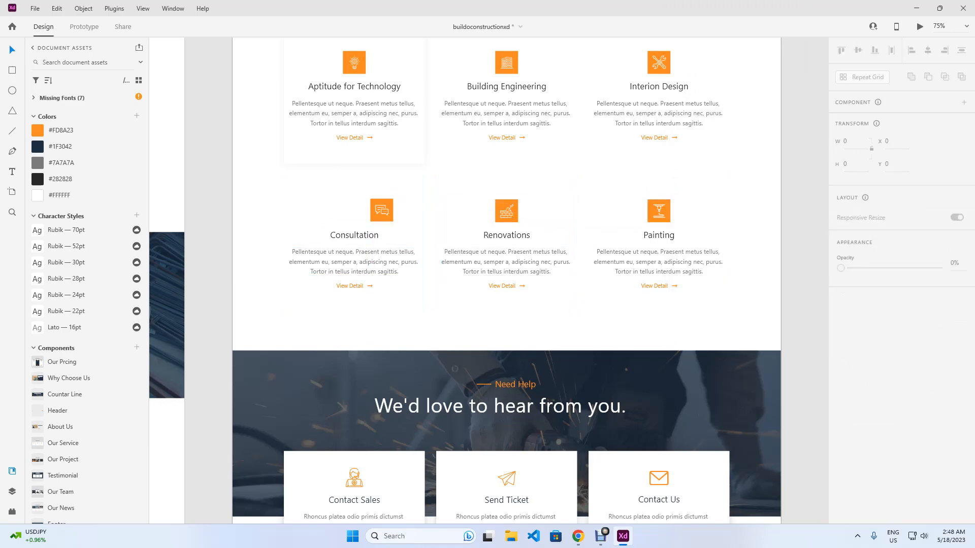
Group the Consultation icon's orange square and chat glyph into one object.
{"action": "scroll", "coordinate": [390, 220], "scroll_direction": "up", "scroll_amount": 2}
{"action": "left_click", "coordinate": [404, 221]}
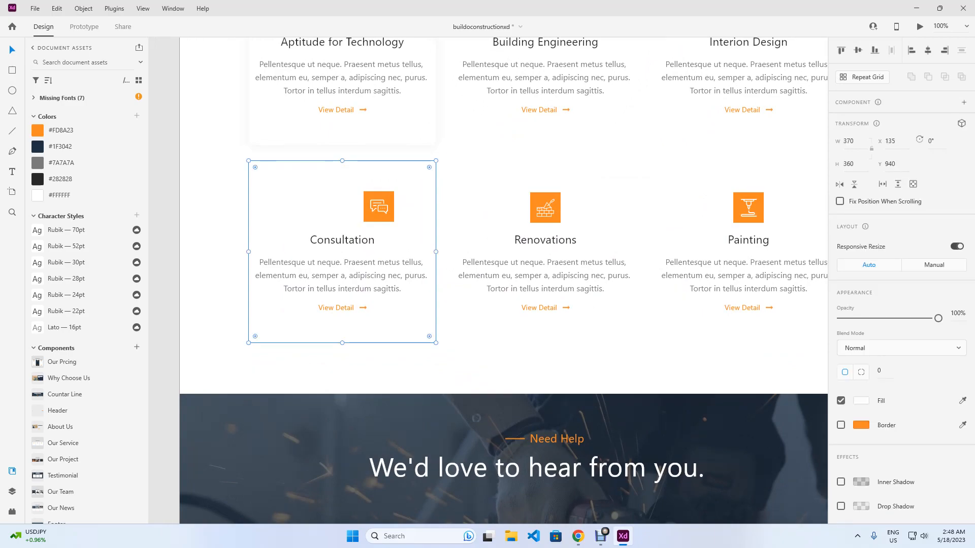
{"action": "left_click_drag", "start_coordinate": [403, 222], "coordinate": [382, 222]}
{"action": "key", "text": "ctrl+z"}
{"action": "left_click", "coordinate": [384, 218]}
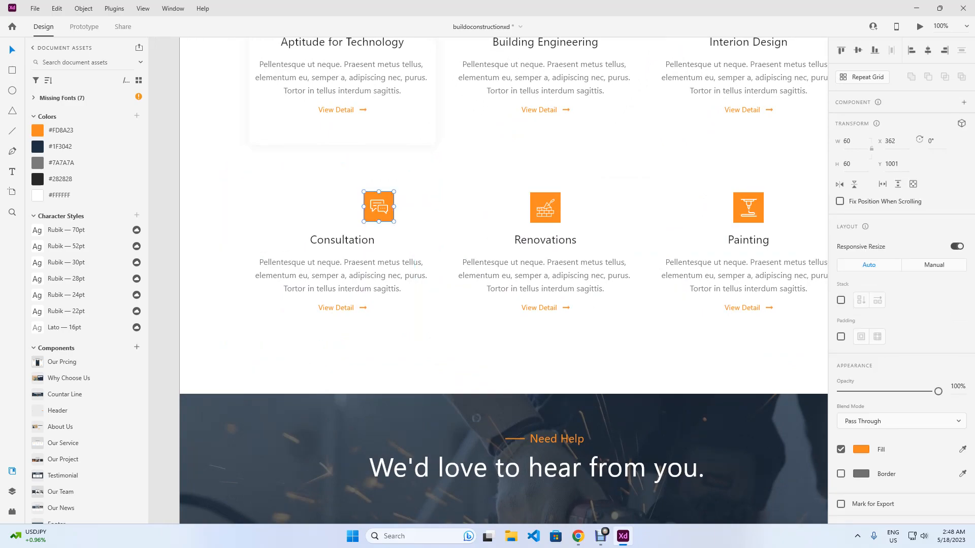
{"action": "left_click", "coordinate": [381, 208], "text": "shift"}
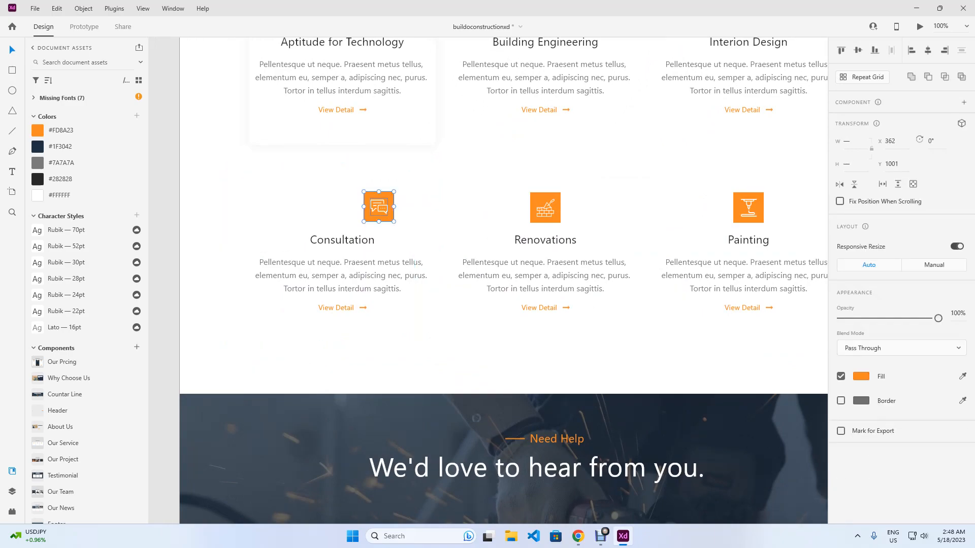
{"action": "key", "text": "ctrl+g"}
Select the Renovations card's nested content group and ungroup it to free its icon.
{"action": "left_click", "coordinate": [546, 208]}
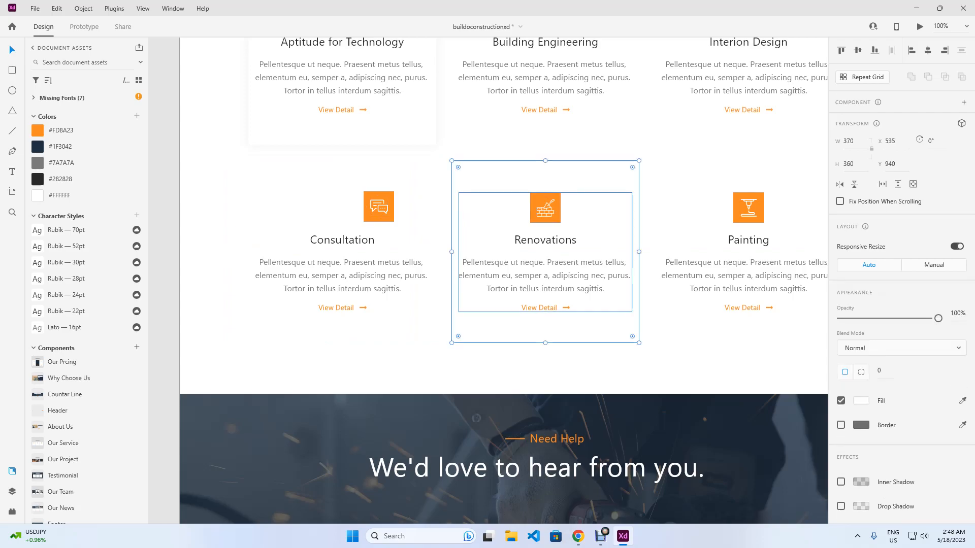
{"action": "right_click", "coordinate": [561, 219]}
{"action": "left_click", "coordinate": [549, 350]}
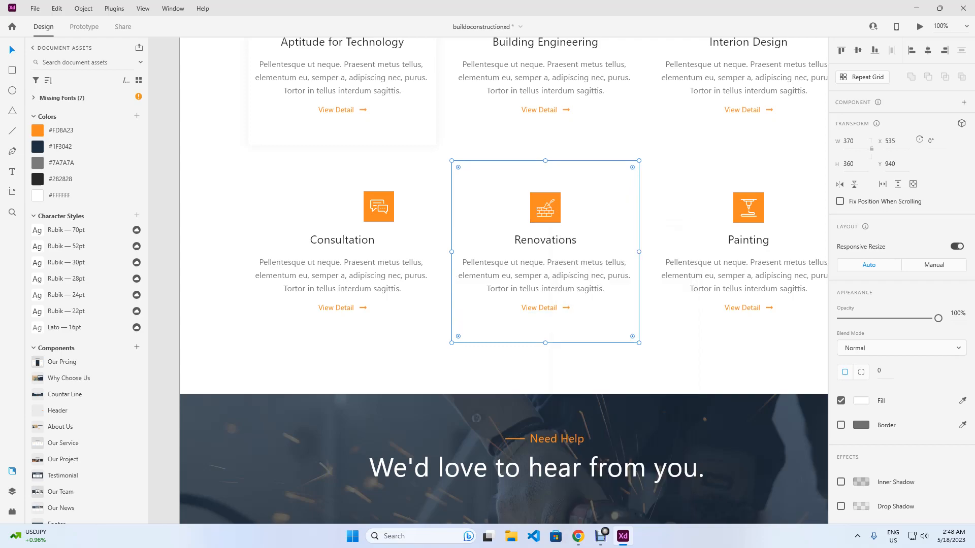
{"action": "left_click", "coordinate": [546, 277]}
{"action": "left_click", "coordinate": [546, 208]}
{"action": "left_click", "coordinate": [548, 335]}
{"action": "left_click", "coordinate": [546, 277]}
{"action": "right_click", "coordinate": [556, 276]}
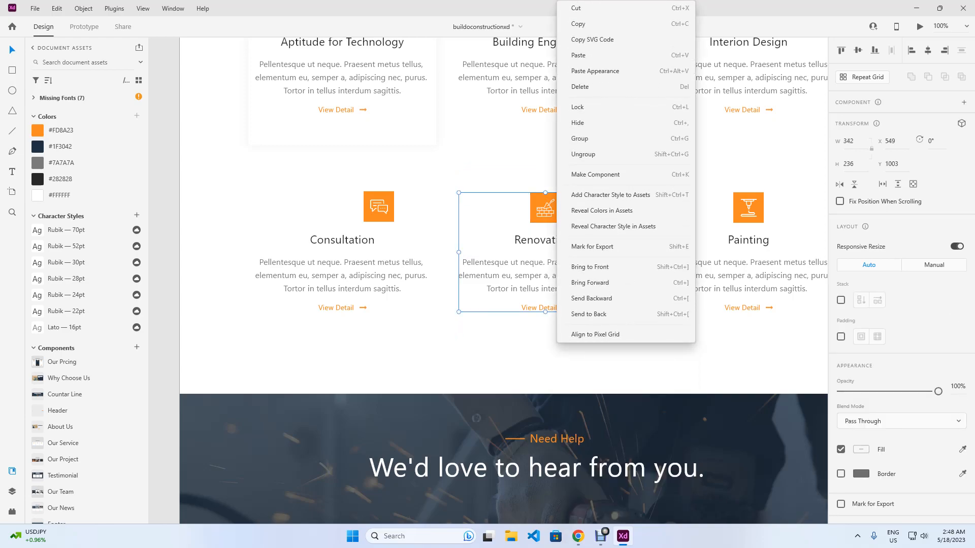
{"action": "left_click", "coordinate": [583, 155]}
{"action": "left_click", "coordinate": [584, 201]}
Combine the Renovations icon's orange square and brick glyph into one object, and clear the selection.
{"action": "left_click", "coordinate": [546, 208]}
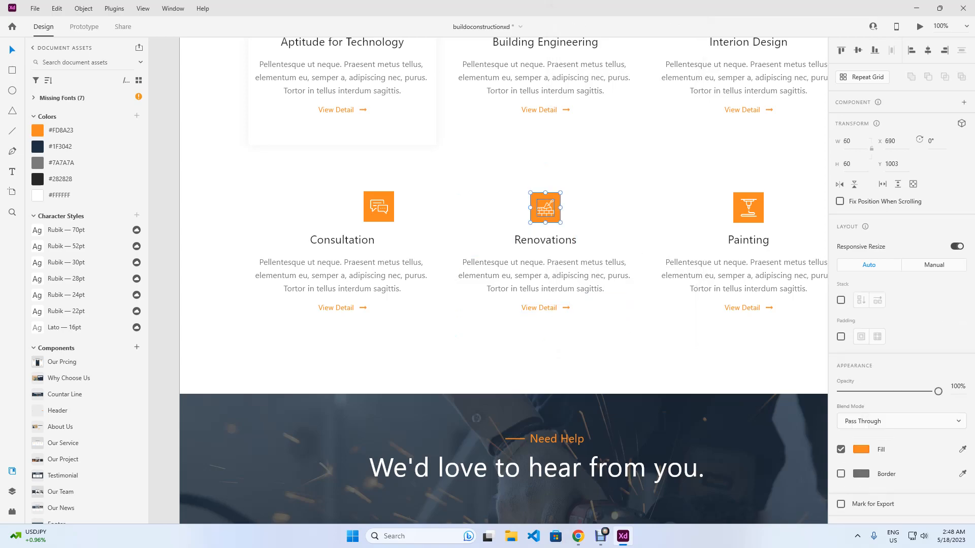
{"action": "key", "text": "ctrl+shift+g"}
{"action": "key", "text": "ctrl+z"}
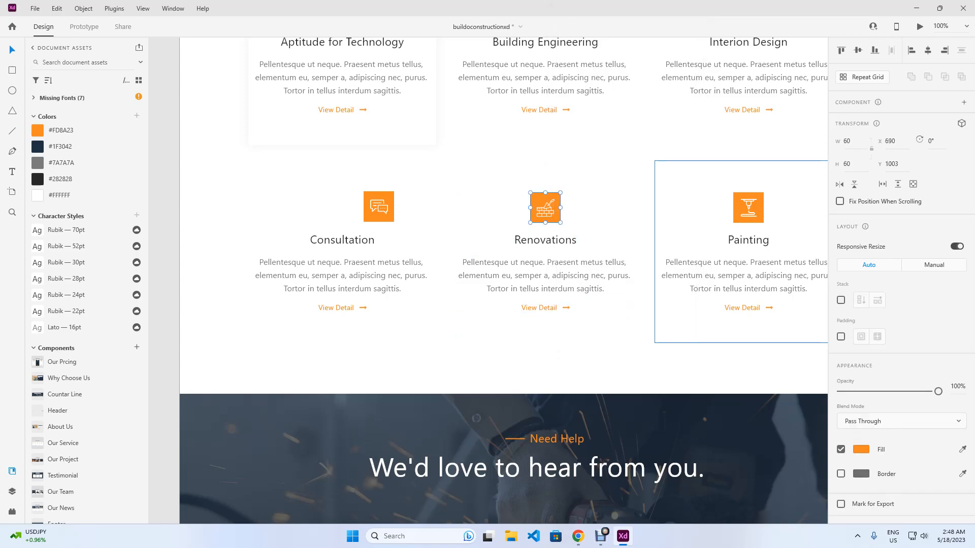
{"action": "key", "text": "Escape"}
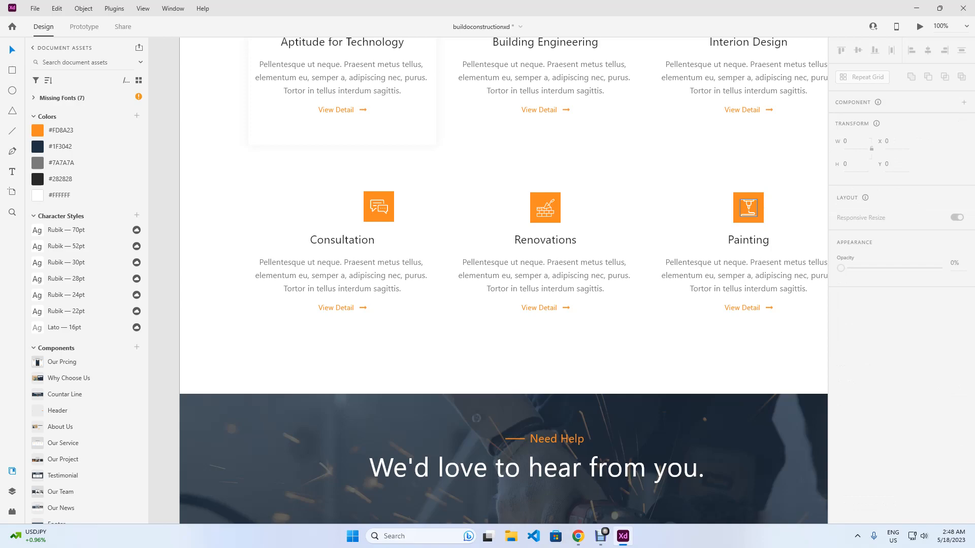
Move the Painting, Renovations and Consultation icons slightly up and sideways, and keep all three selected together.
{"action": "left_click", "coordinate": [749, 207]}
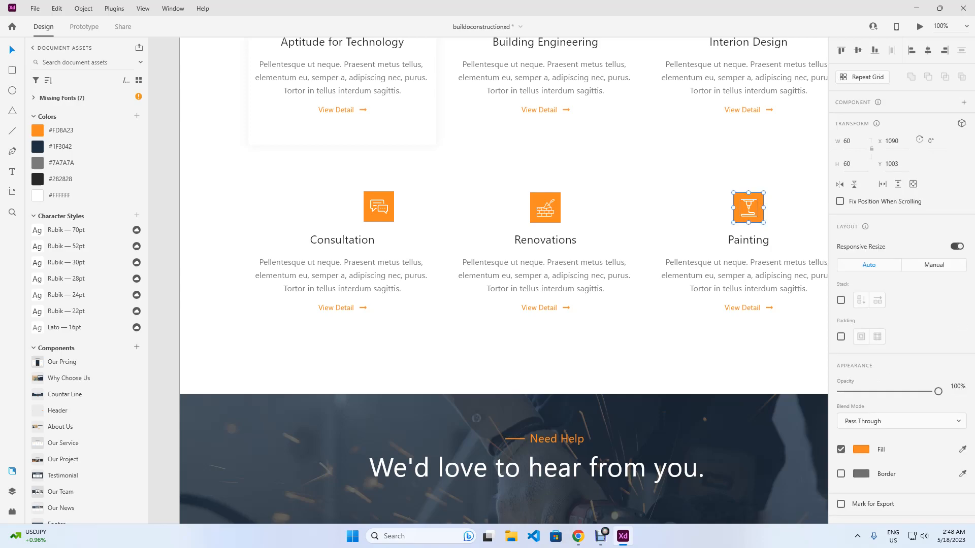
{"action": "key", "text": "Escape"}
{"action": "left_click_drag", "start_coordinate": [748, 207], "coordinate": [755, 199]}
{"action": "left_click_drag", "start_coordinate": [545, 207], "coordinate": [554, 199]}
{"action": "left_click_drag", "start_coordinate": [379, 206], "coordinate": [393, 199]}
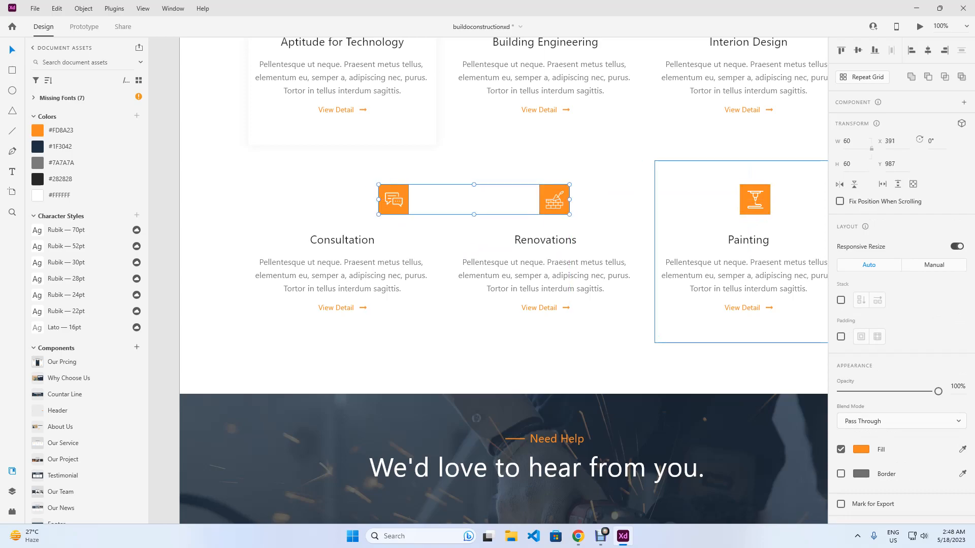
Export the three selected icons as PNG at 1x into the Buildo Contrustion\icon folder.
{"action": "left_click", "coordinate": [35, 8]}
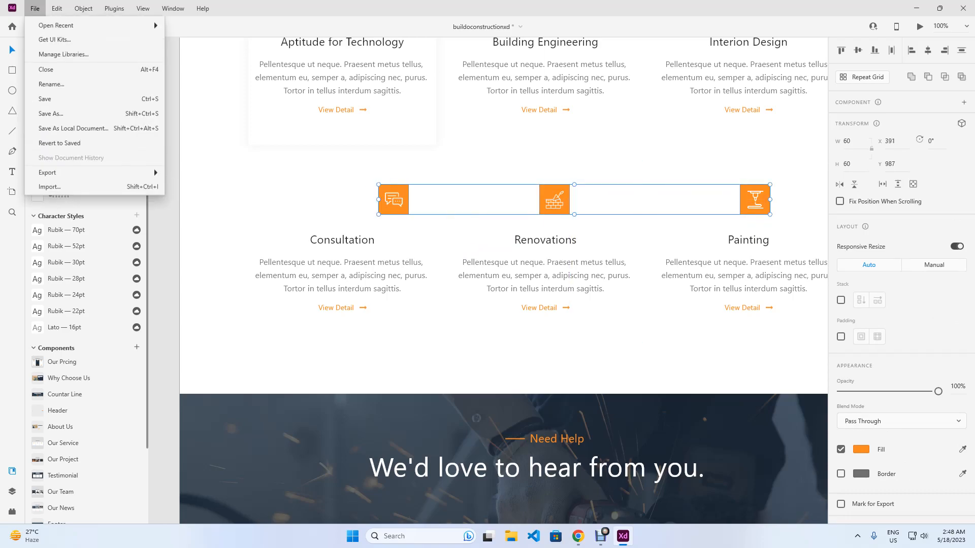
{"action": "mouse_move", "coordinate": [76, 215]}
{"action": "left_click", "coordinate": [196, 232]}
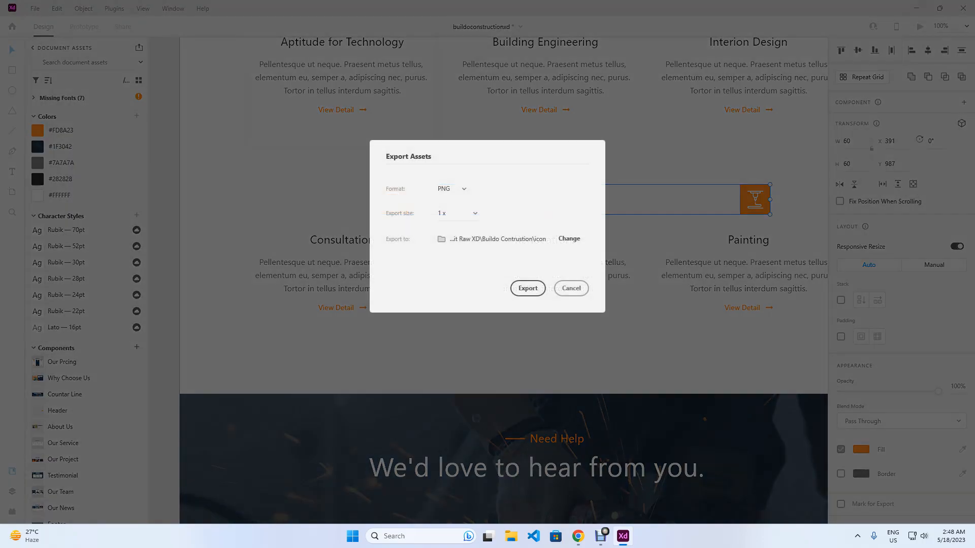
{"action": "left_click", "coordinate": [528, 288]}
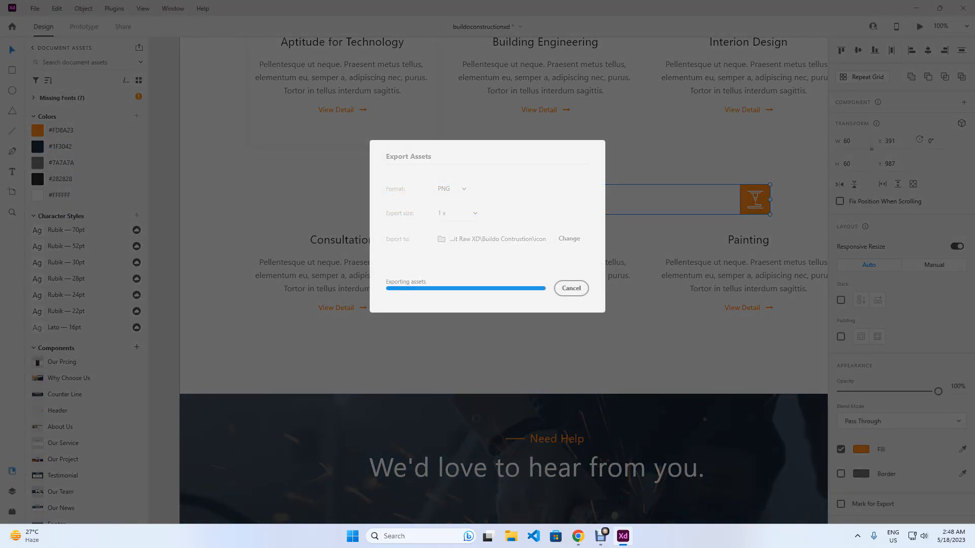
In File Explorer, examine the exported icons in All Project (D:)\Themforest\Template Kit Raw XD\Buildo Contrustion\icon.
{"action": "key", "text": "super+e"}
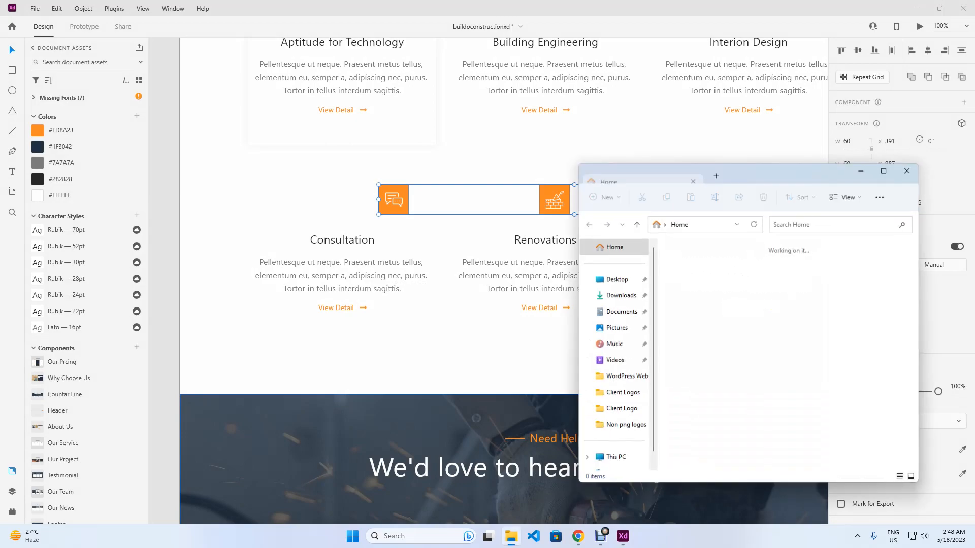
{"action": "left_click", "coordinate": [615, 458]}
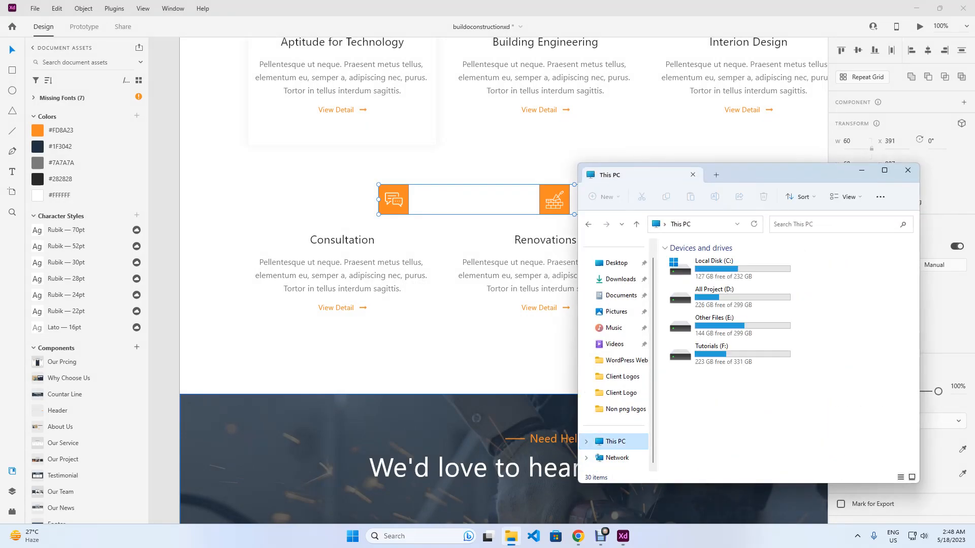
{"action": "left_click", "coordinate": [729, 298]}
{"action": "double_click", "coordinate": [730, 298]}
{"action": "scroll", "coordinate": [729, 408], "scroll_direction": "down", "scroll_amount": 5}
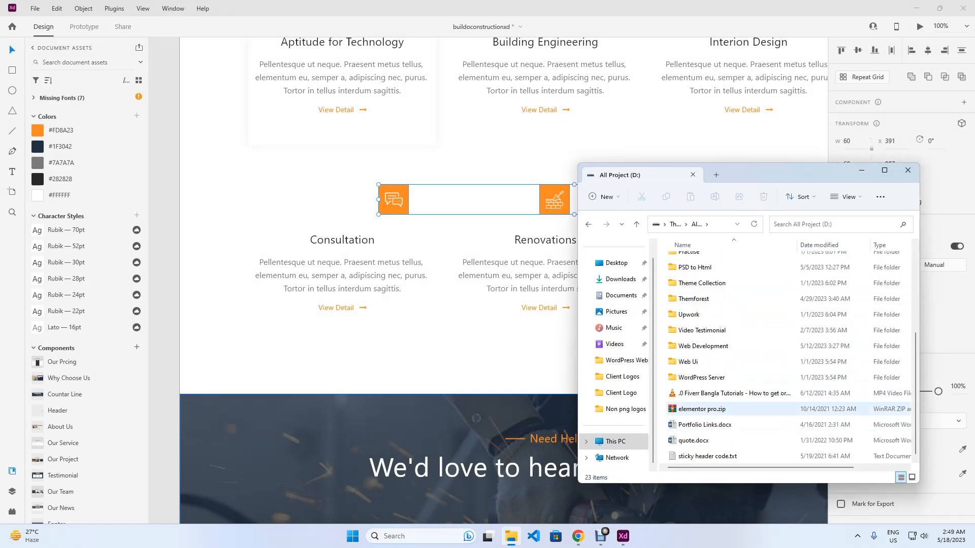
{"action": "double_click", "coordinate": [693, 298]}
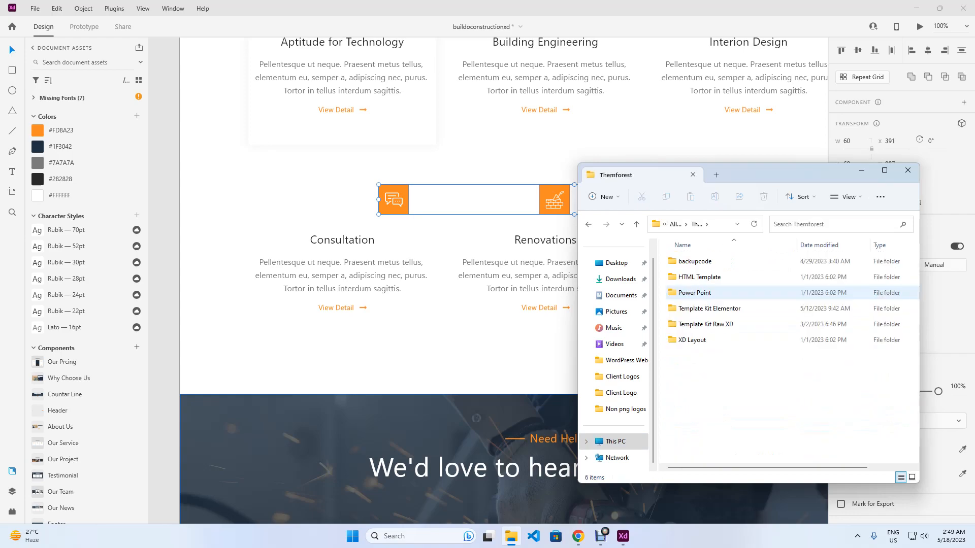
{"action": "double_click", "coordinate": [701, 324]}
{"action": "double_click", "coordinate": [703, 293]}
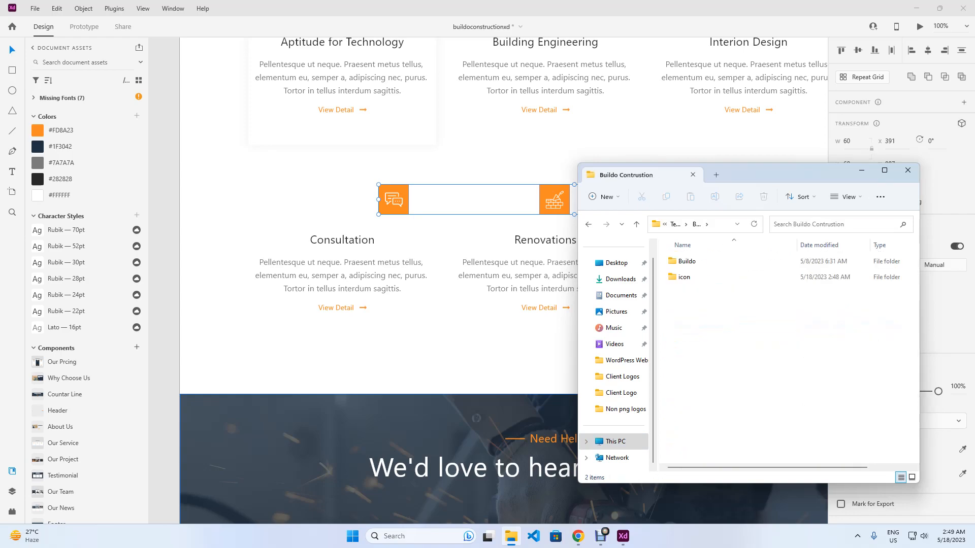
{"action": "double_click", "coordinate": [687, 277]}
{"action": "left_click_drag", "start_coordinate": [844, 353], "coordinate": [725, 277]}
{"action": "left_click", "coordinate": [826, 349]}
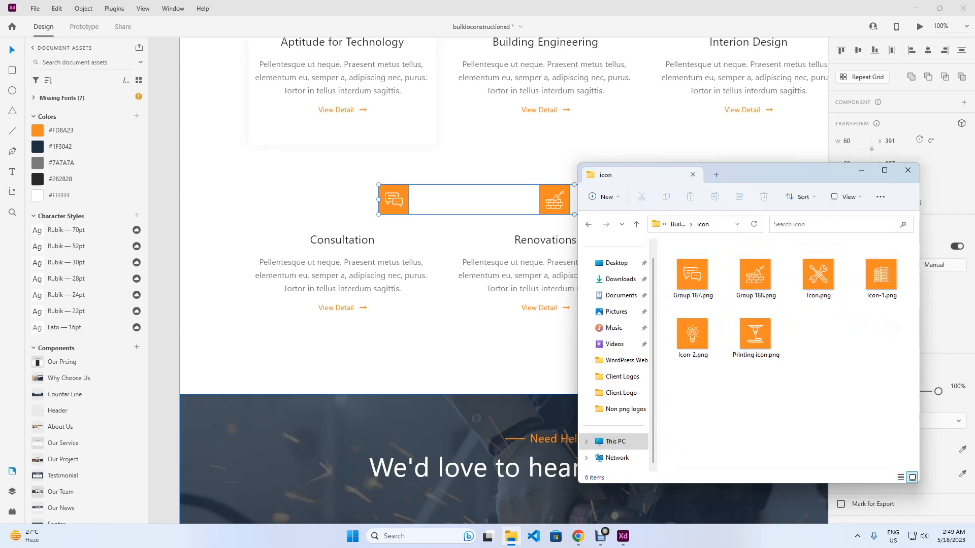
Switch to Chrome and open the image chooser of the Consultation icon box in Elementor.
{"action": "left_click", "coordinate": [623, 536]}
{"action": "left_click", "coordinate": [578, 536]}
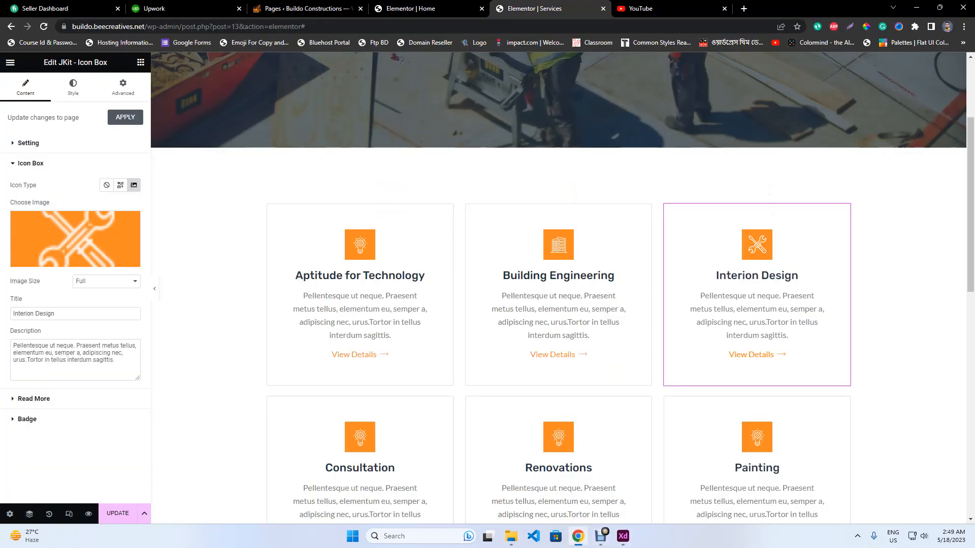
{"action": "left_click", "coordinate": [447, 392]}
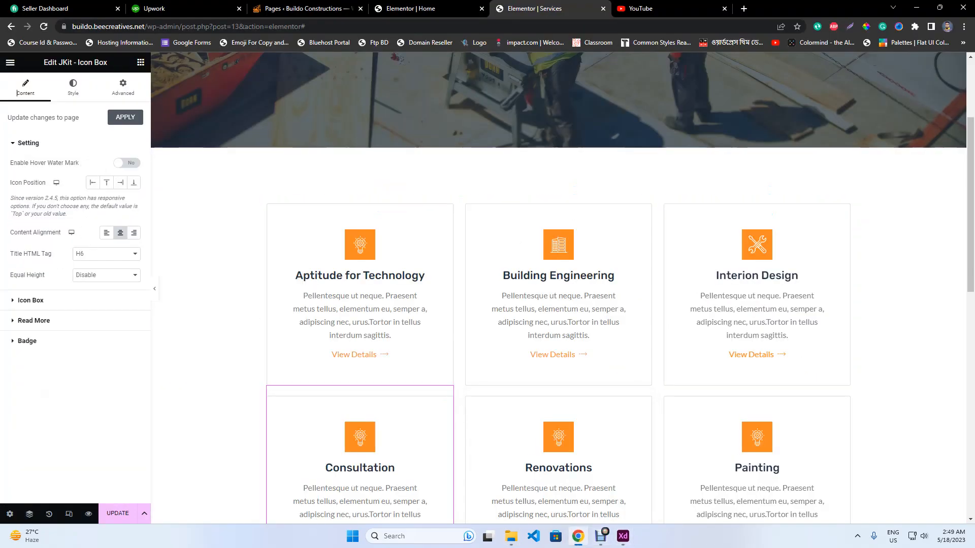
{"action": "left_click", "coordinate": [31, 301]}
{"action": "left_click", "coordinate": [75, 239]}
Start a media file upload and browse to All Project (D:)\Themforest\Template Kit Raw XD\Buildo Contrustion\icon.
{"action": "left_click", "coordinate": [143, 102]}
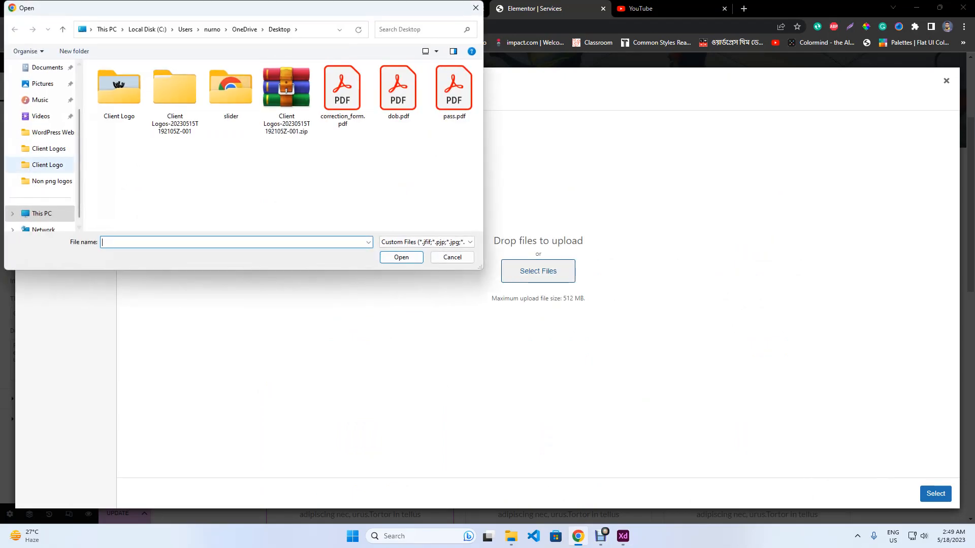
{"action": "scroll", "coordinate": [47, 161], "scroll_direction": "down", "scroll_amount": 1}
{"action": "left_click", "coordinate": [42, 197]}
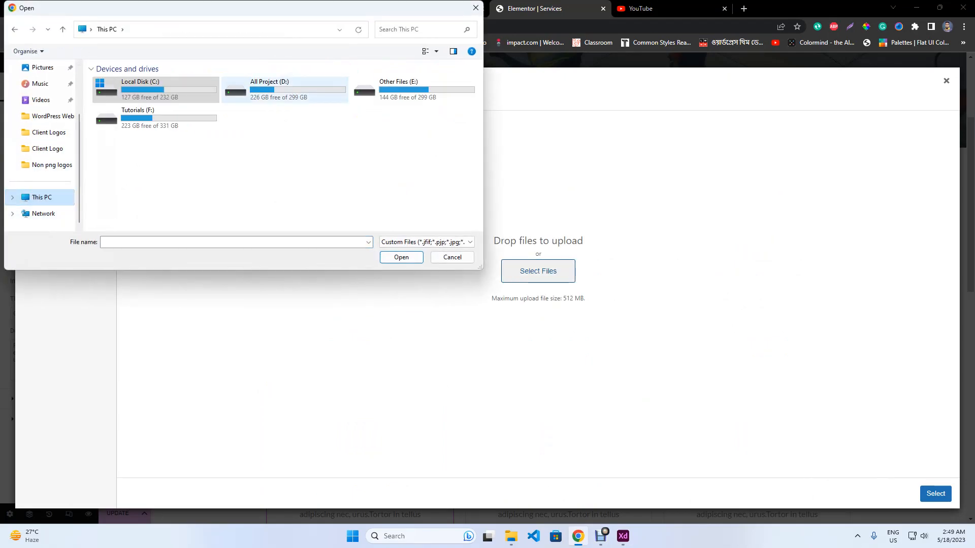
{"action": "double_click", "coordinate": [274, 88]}
{"action": "scroll", "coordinate": [279, 153], "scroll_direction": "down", "scroll_amount": 5}
{"action": "scroll", "coordinate": [244, 122], "scroll_direction": "up", "scroll_amount": 1}
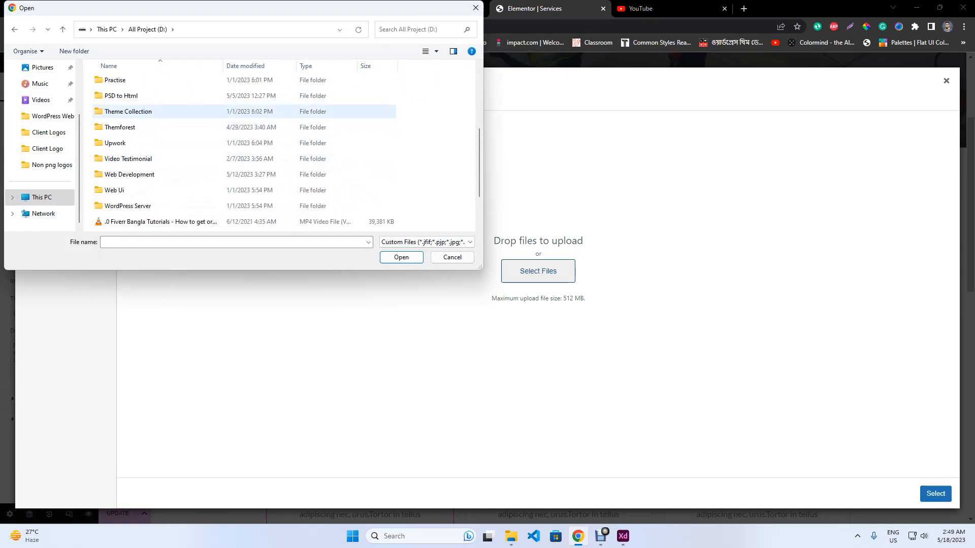
{"action": "double_click", "coordinate": [120, 127]}
{"action": "double_click", "coordinate": [127, 143]}
{"action": "scroll", "coordinate": [132, 195], "scroll_direction": "down", "scroll_amount": 2}
{"action": "scroll", "coordinate": [127, 114], "scroll_direction": "up", "scroll_amount": 3}
{"action": "double_click", "coordinate": [127, 113]}
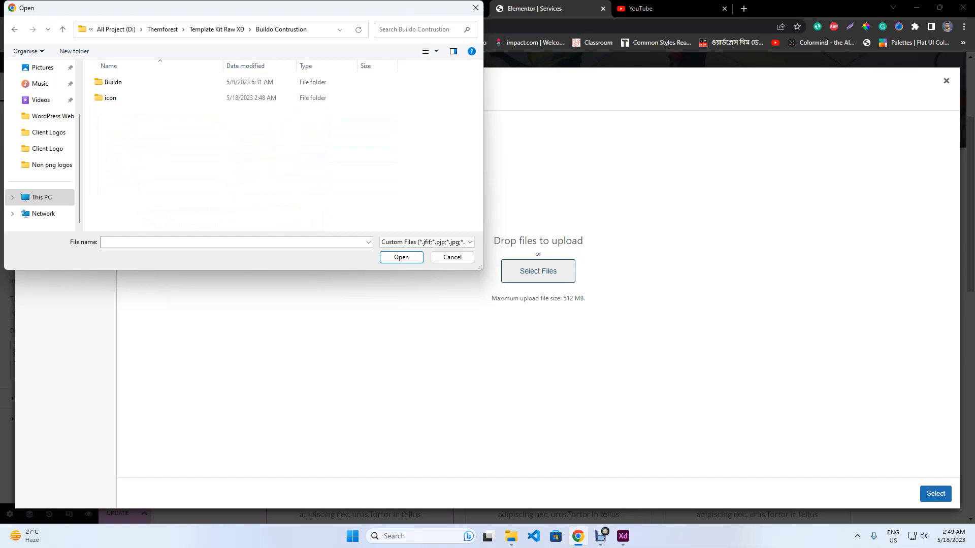
{"action": "double_click", "coordinate": [122, 98]}
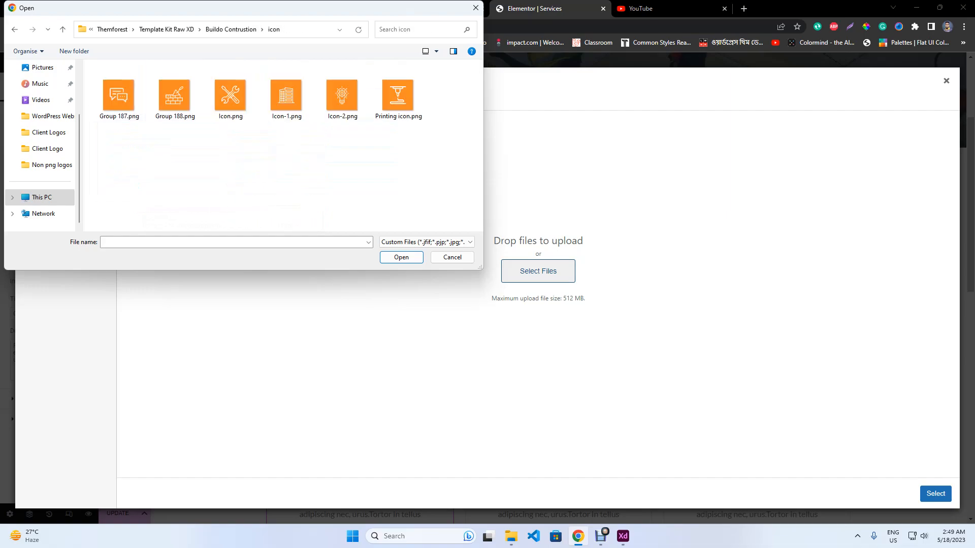
{"action": "left_click", "coordinate": [175, 98]}
{"action": "left_click", "coordinate": [120, 97]}
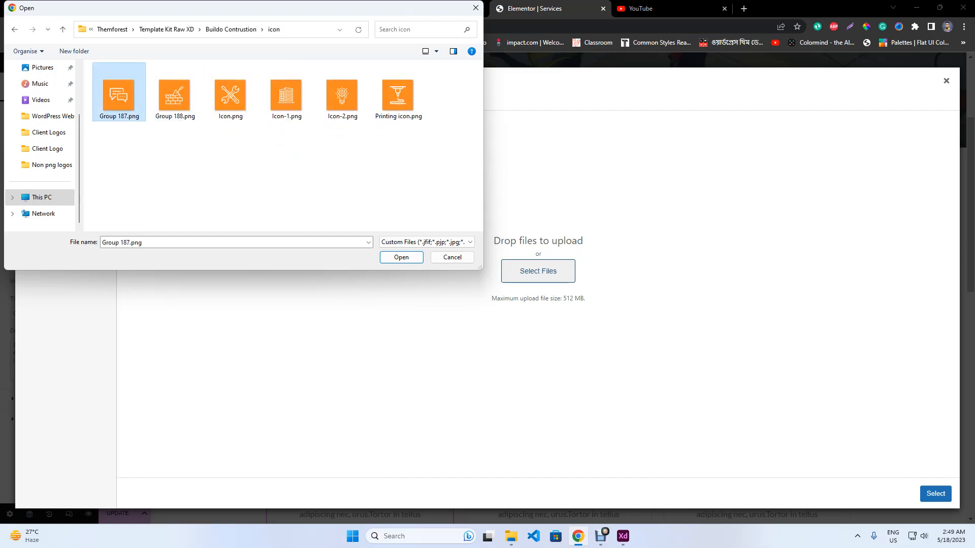
{"action": "left_click", "coordinate": [342, 96], "text": "ctrl"}
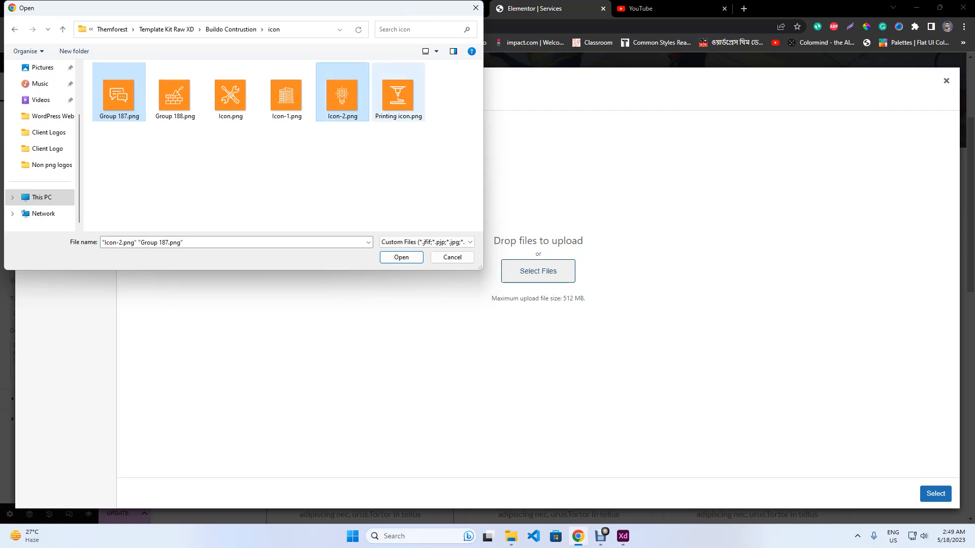
{"action": "left_click", "coordinate": [284, 168]}
Upload Group 187.png, Group 188.png and Printing icon.png, and set Group-187.png as the Consultation box's image.
{"action": "left_click", "coordinate": [174, 97]}
{"action": "left_click", "coordinate": [119, 97], "text": "ctrl"}
{"action": "left_click", "coordinate": [398, 97], "text": "ctrl"}
{"action": "key", "text": "Return"}
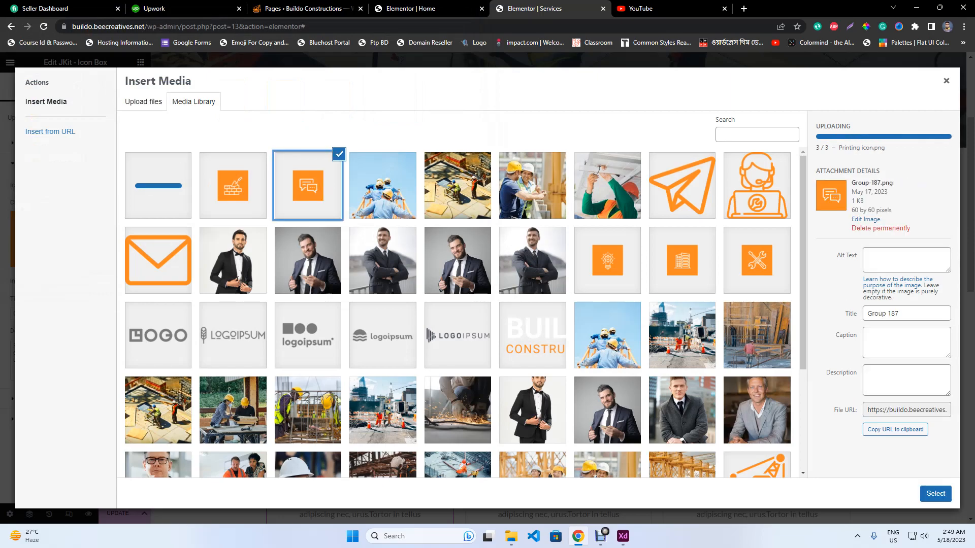
{"action": "left_click", "coordinate": [936, 494]}
{"action": "scroll", "coordinate": [559, 437], "scroll_direction": "down", "scroll_amount": 1}
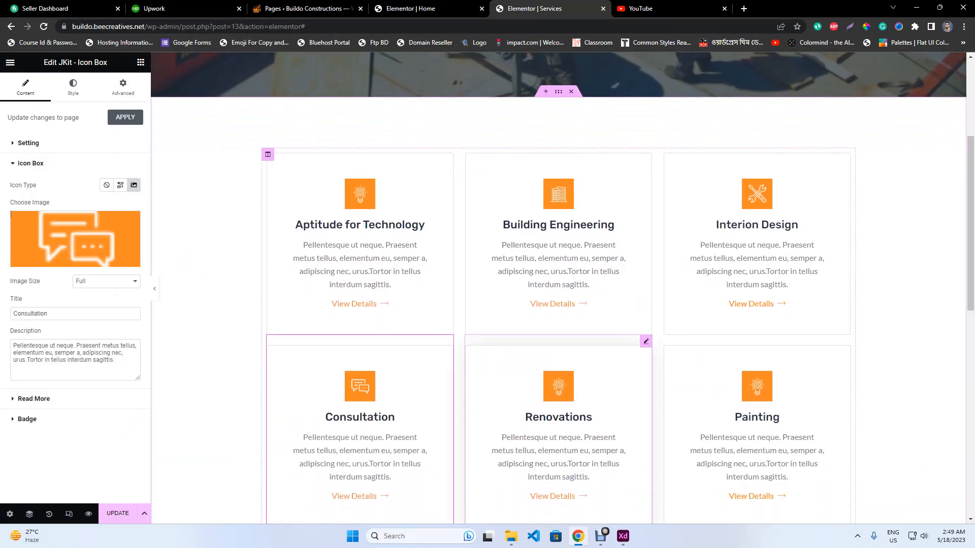
Set the Renovations icon box's image to Group-188.png, and switch to the Adobe XD design for comparison.
{"action": "left_click", "coordinate": [646, 341]}
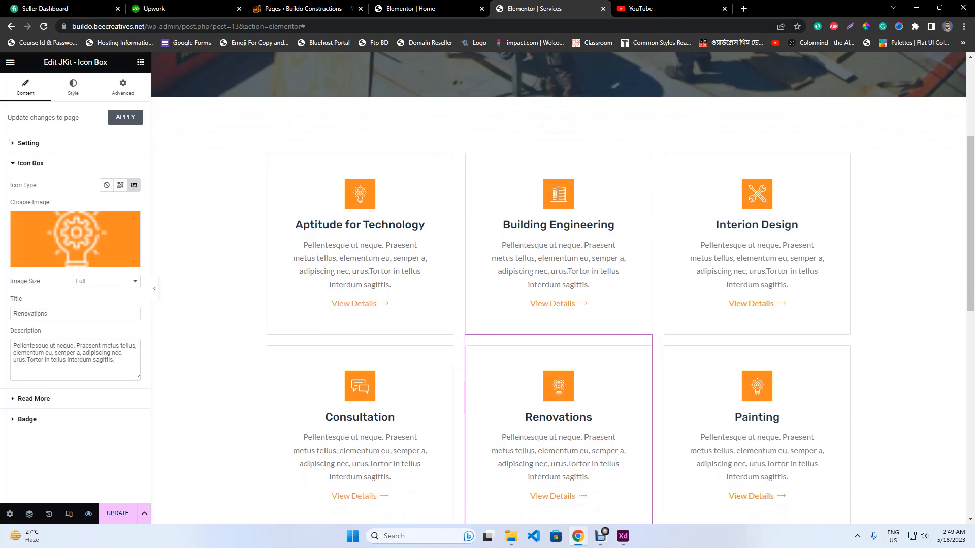
{"action": "left_click", "coordinate": [75, 236]}
{"action": "key", "text": "alt+Tab"}
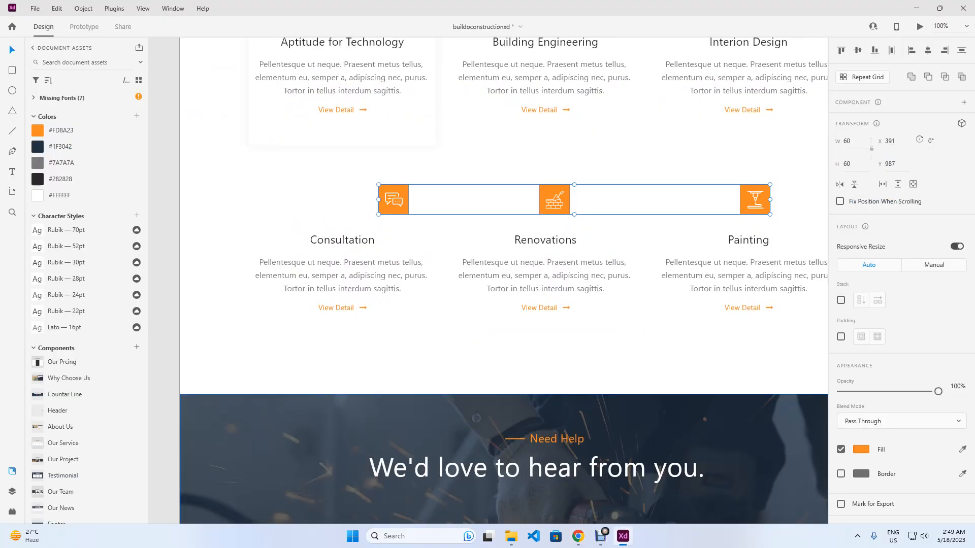
{"action": "key", "text": "alt+Tab"}
{"action": "left_click", "coordinate": [233, 186]}
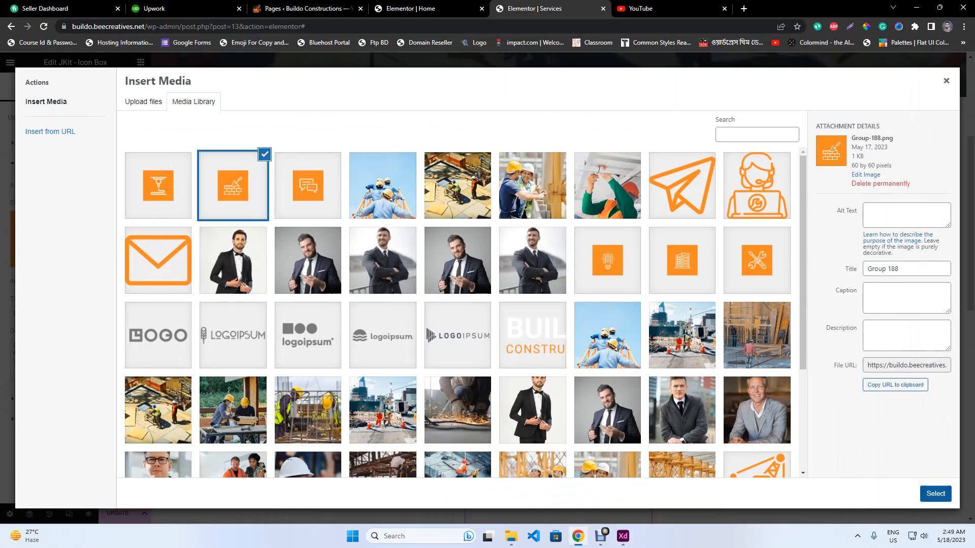
{"action": "left_click", "coordinate": [936, 494]}
{"action": "key", "text": "alt+Tab"}
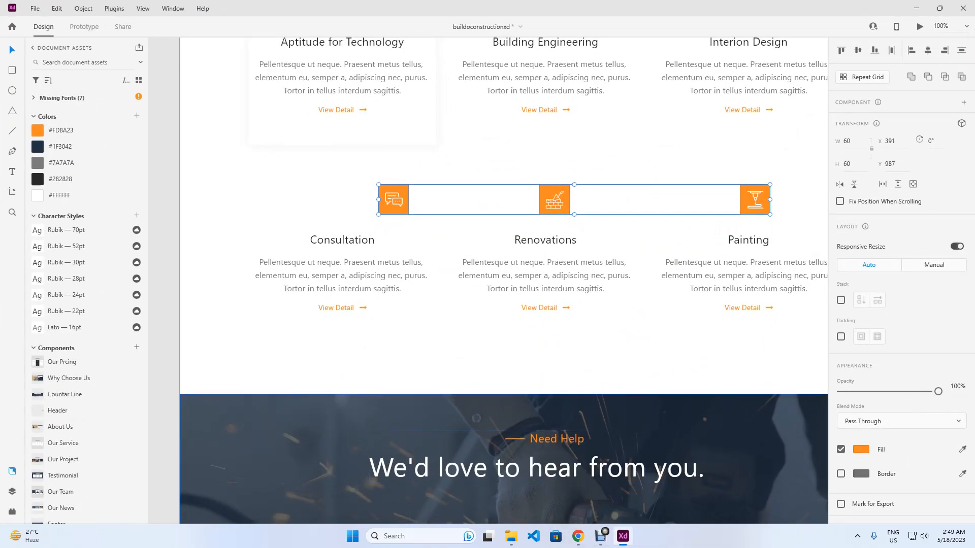
Switch to Chrome, set the Painting icon box's image to the uploaded printing icon, and update the Services page.
{"action": "key", "text": "alt+Tab"}
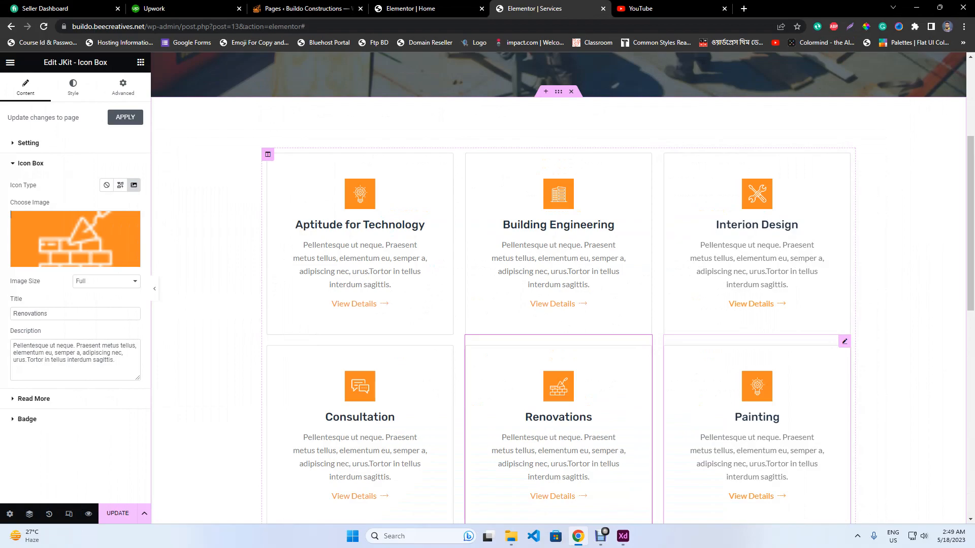
{"action": "left_click", "coordinate": [844, 341]}
{"action": "left_click", "coordinate": [30, 300]}
{"action": "left_click", "coordinate": [75, 239]}
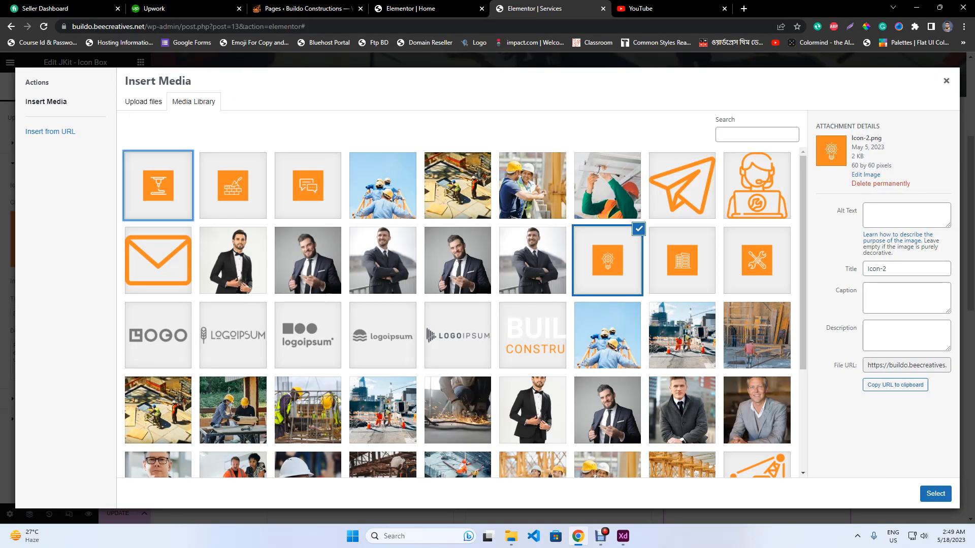
{"action": "left_click", "coordinate": [158, 186]}
{"action": "left_click", "coordinate": [935, 494]}
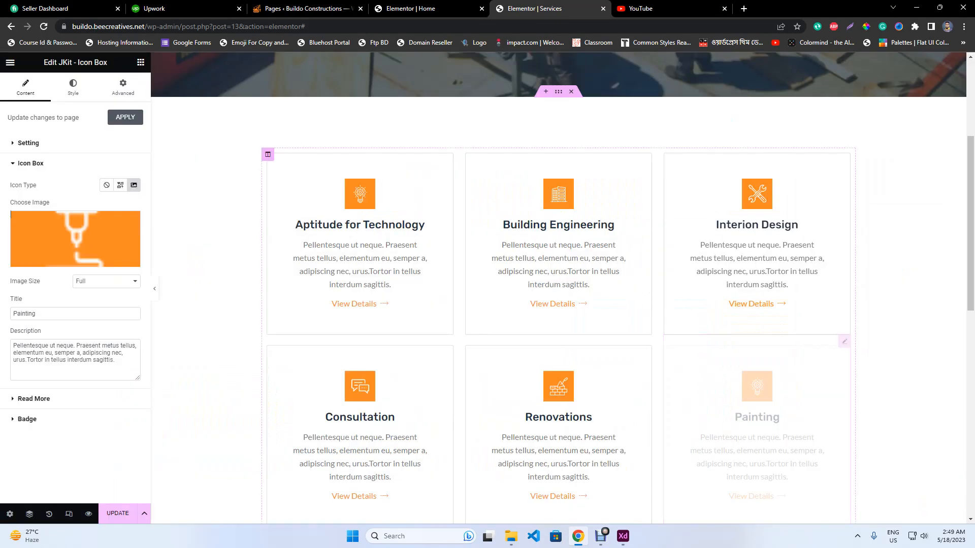
{"action": "left_click", "coordinate": [118, 514]}
{"action": "scroll", "coordinate": [559, 447], "scroll_direction": "down", "scroll_amount": 2}
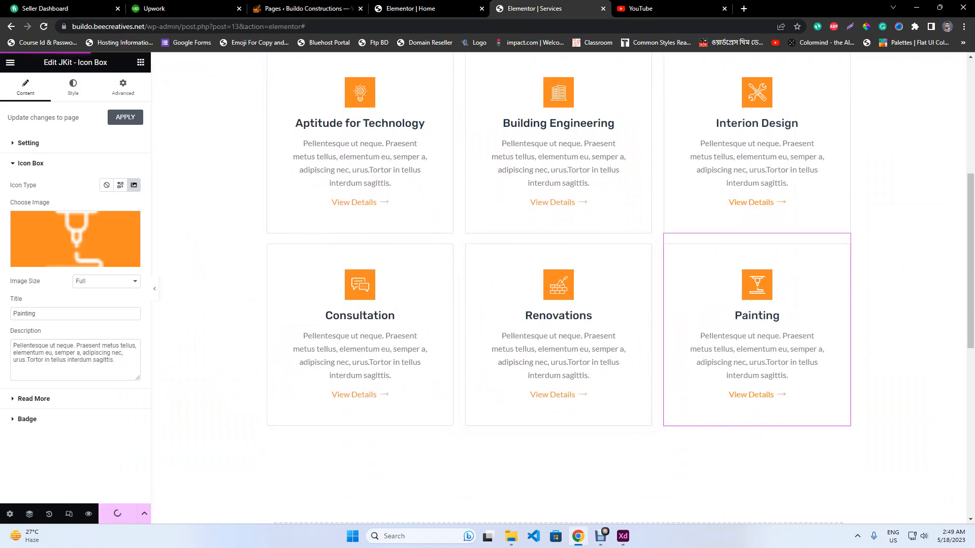
Switch to Adobe XD and undo the export edits made to the second-row service icons, restoring the original cards.
{"action": "key", "text": "alt+Tab"}
{"action": "key", "text": "ctrl+z"}
{"action": "key", "text": "ctrl+z"}
{"action": "key", "text": "ctrl+z"}
{"action": "key", "text": "ctrl+z"}
{"action": "key", "text": "ctrl+z"}
{"action": "key", "text": "ctrl+z"}
{"action": "key", "text": "ctrl+z"}
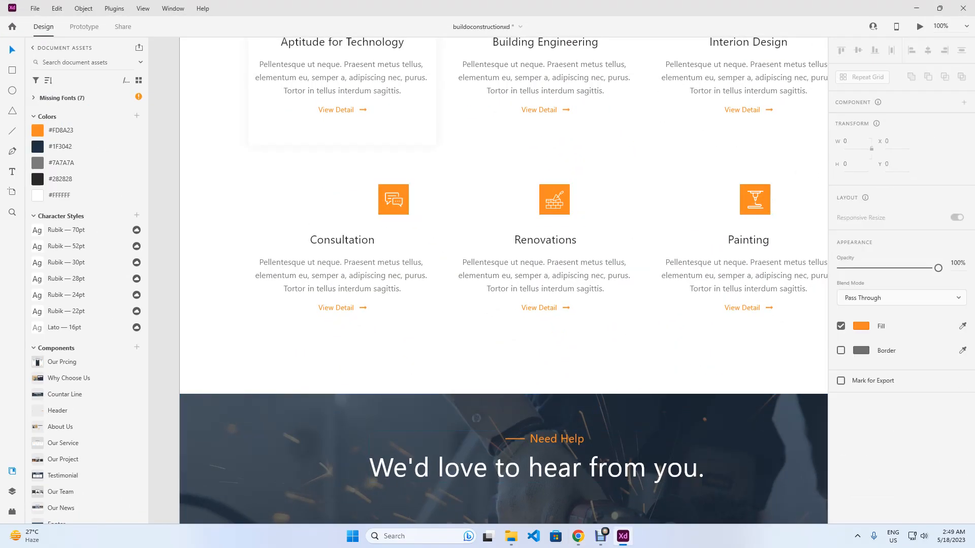
{"action": "key", "text": "ctrl+z"}
{"action": "key", "text": "ctrl+z"}
{"action": "key", "text": "ctrl+z"}
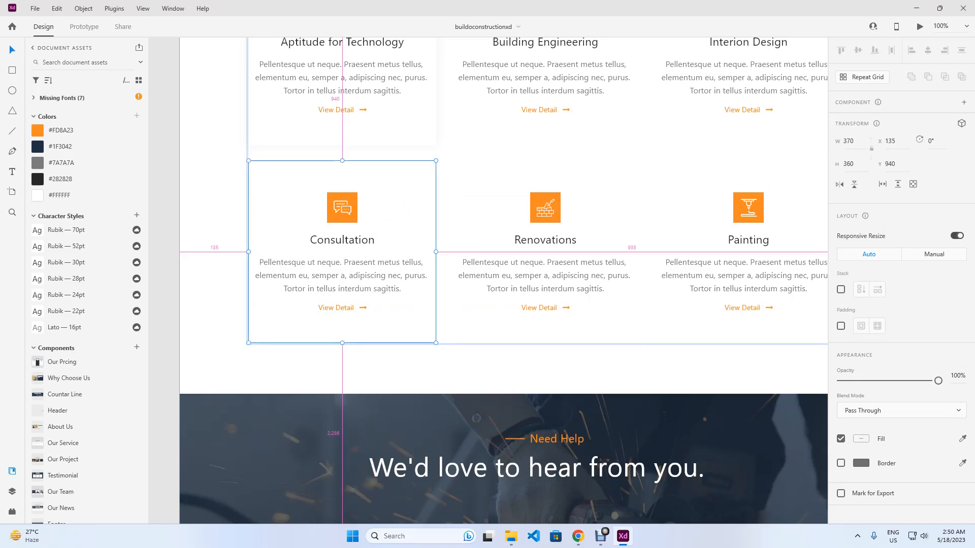
Examine the section order below the service cards on the Service artboard.
{"action": "scroll", "coordinate": [700, 347], "scroll_direction": "down", "scroll_amount": 5}
{"action": "left_click_drag", "start_coordinate": [702, 335], "coordinate": [676, 332]}
{"action": "key", "text": "ctrl+z"}
{"action": "left_click", "coordinate": [724, 388]}
{"action": "double_click", "coordinate": [724, 388]}
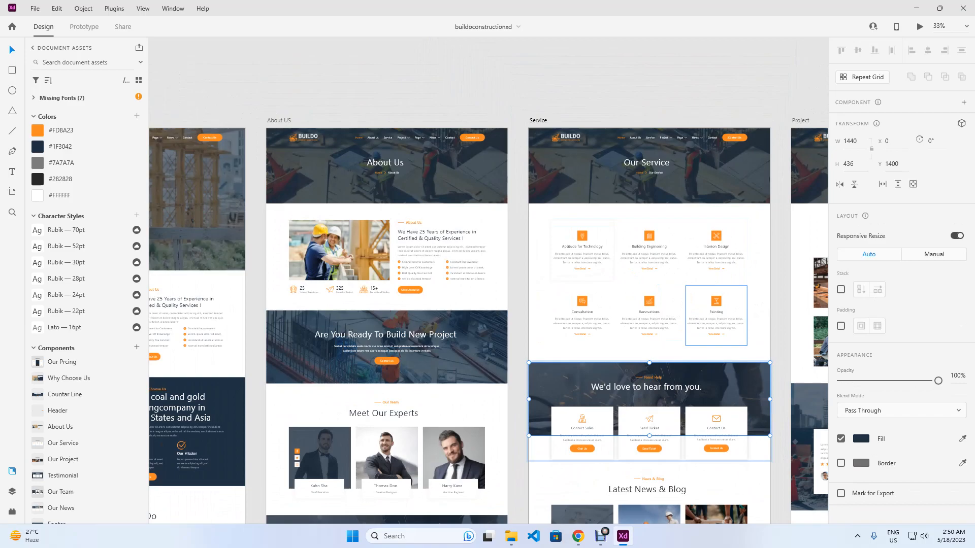
{"action": "key", "text": "Escape"}
{"action": "scroll", "coordinate": [550, 492], "scroll_direction": "up", "scroll_amount": 2}
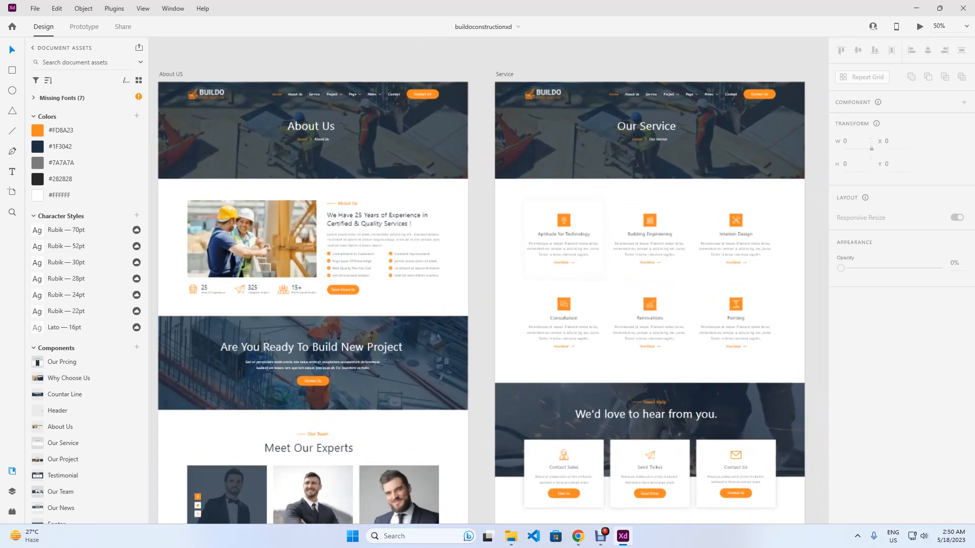
Switch to Chrome, check the Home page's What Can We Do cards, and copy the Building Engineering icon box from the Services page.
{"action": "key", "text": "alt+Tab"}
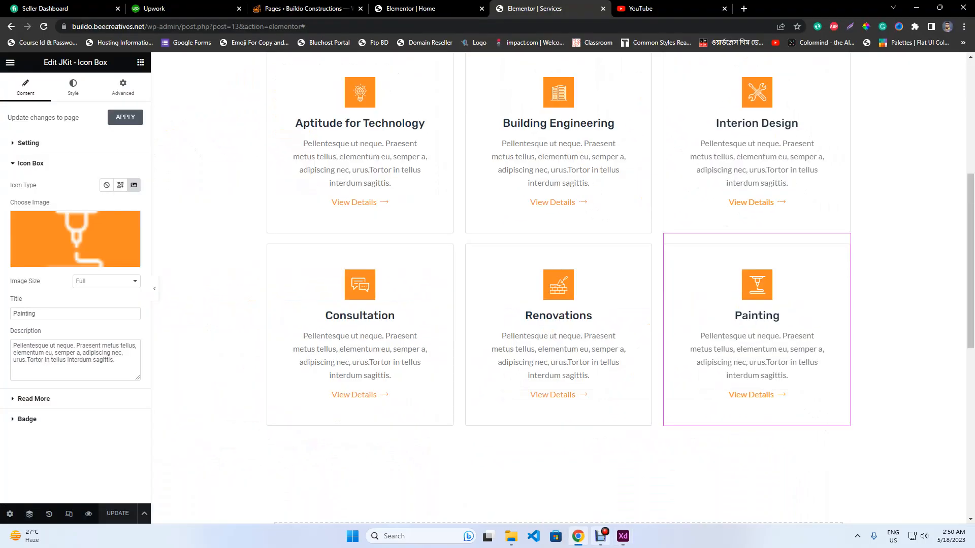
{"action": "key", "text": "ctrl+shift+Tab"}
{"action": "scroll", "coordinate": [553, 432], "scroll_direction": "down", "scroll_amount": 4}
{"action": "scroll", "coordinate": [558, 289], "scroll_direction": "up", "scroll_amount": 3}
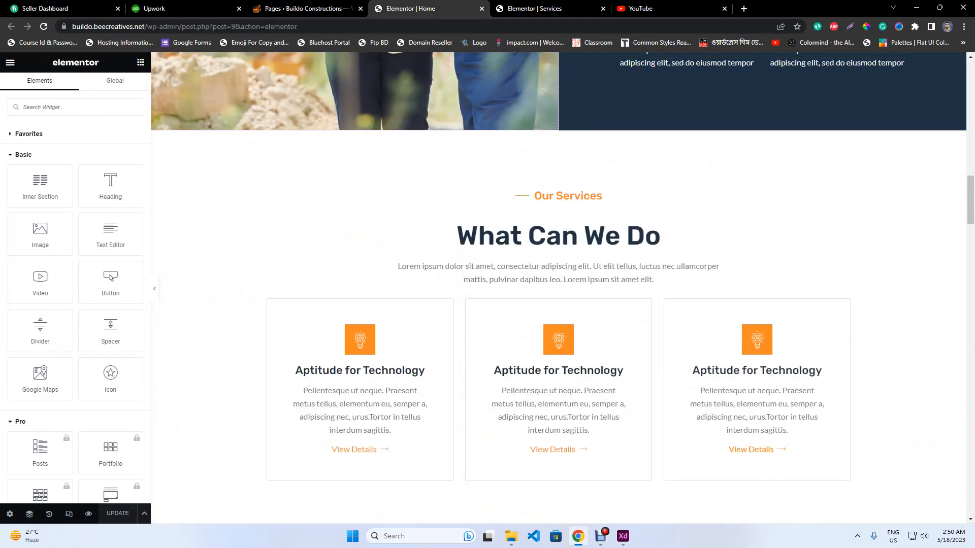
{"action": "key", "text": "ctrl+Tab"}
{"action": "scroll", "coordinate": [559, 289], "scroll_direction": "up", "scroll_amount": 1}
{"action": "right_click", "coordinate": [573, 220]}
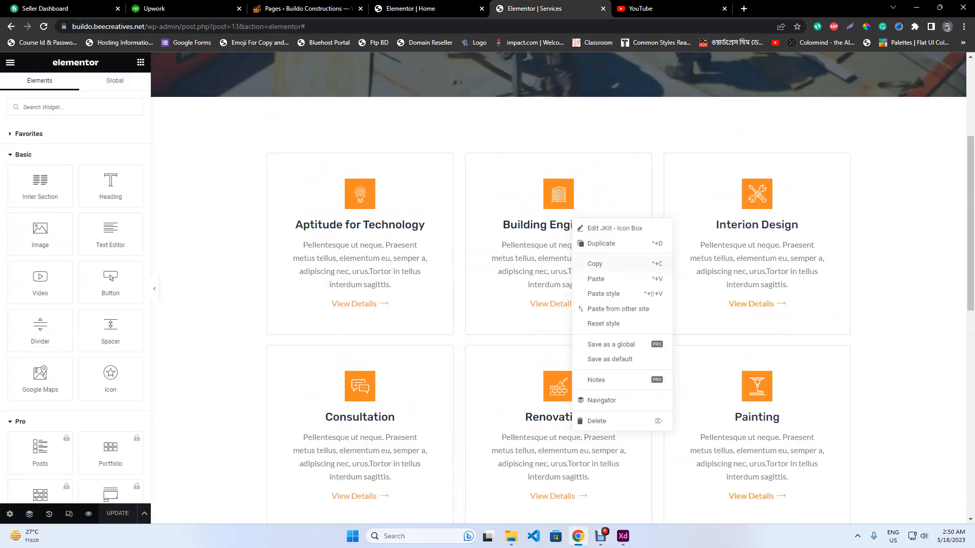
{"action": "left_click", "coordinate": [596, 264]}
Replace the middle Aptitude for Technology card in the Home page's What Can We Do section with the copied Building Engineering box.
{"action": "key", "text": "ctrl+shift+Tab"}
{"action": "right_click", "coordinate": [590, 312]}
{"action": "left_click", "coordinate": [613, 371]}
{"action": "right_click", "coordinate": [586, 313]}
{"action": "left_click", "coordinate": [610, 513]}
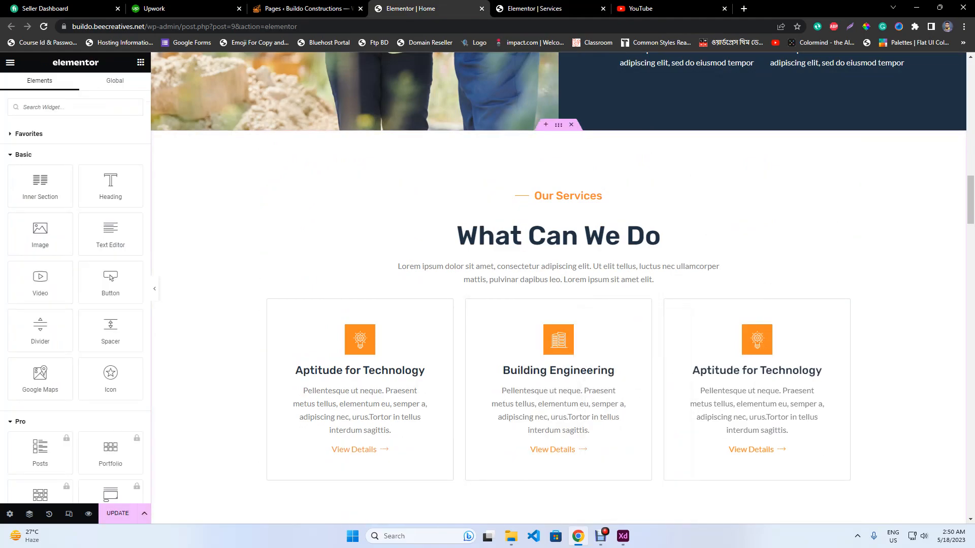
Replace the Home page's last Aptitude for Technology card with the Interion Design icon box copied from the Services page.
{"action": "scroll", "coordinate": [750, 277], "scroll_direction": "down", "scroll_amount": 1}
{"action": "right_click", "coordinate": [751, 277]}
{"action": "left_click", "coordinate": [773, 475]}
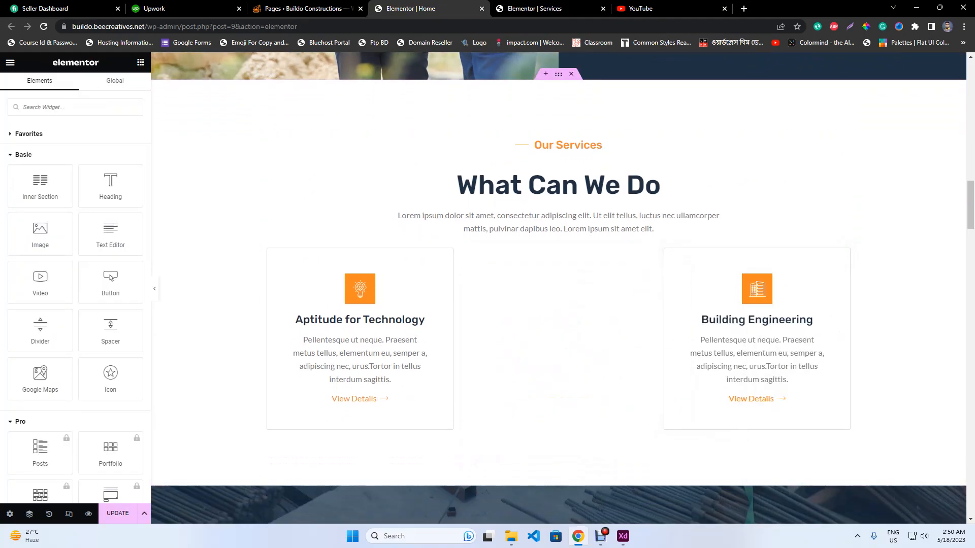
{"action": "key", "text": "ctrl+Tab"}
{"action": "right_click", "coordinate": [741, 224]}
{"action": "left_click", "coordinate": [765, 266]}
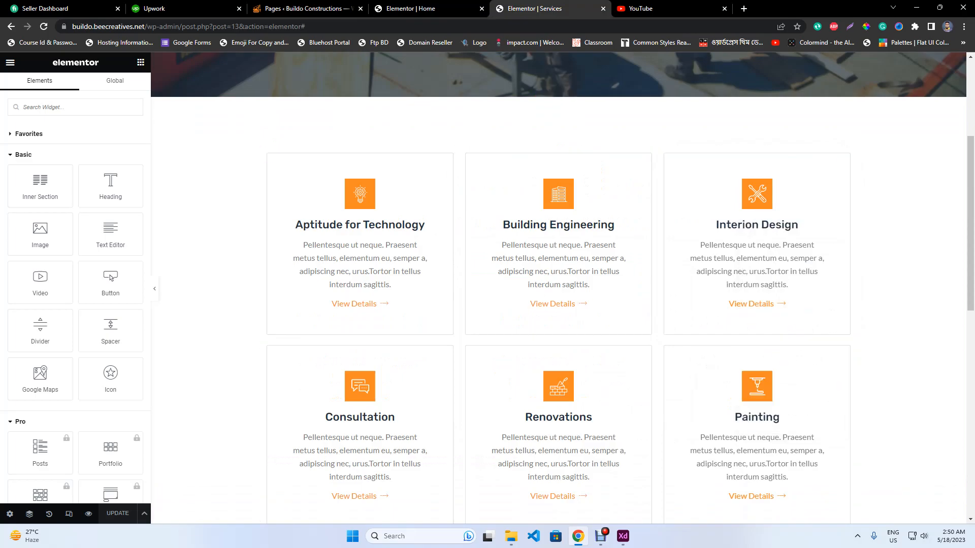
{"action": "key", "text": "ctrl+shift+Tab"}
{"action": "right_click", "coordinate": [732, 290]}
{"action": "left_click", "coordinate": [755, 348]}
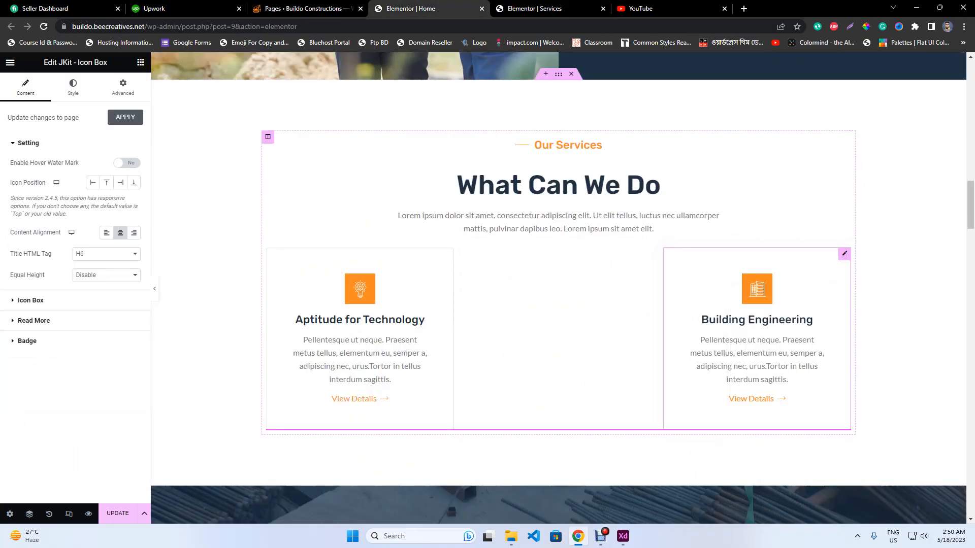
Copy the "We'd love to hear from you." section from the Home page and paste it at the end of the Services page.
{"action": "scroll", "coordinate": [558, 288], "scroll_direction": "down", "scroll_amount": 12}
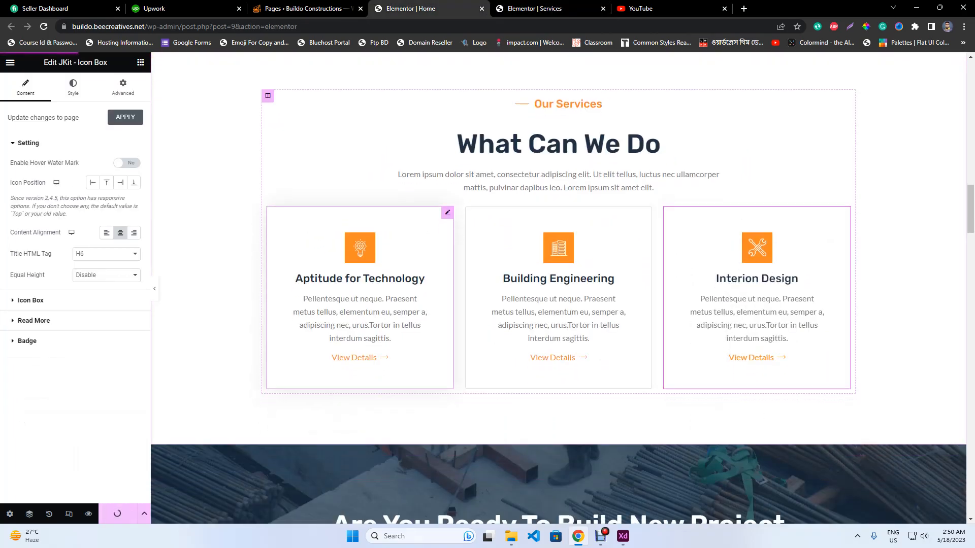
{"action": "scroll", "coordinate": [558, 287], "scroll_direction": "down", "scroll_amount": 15}
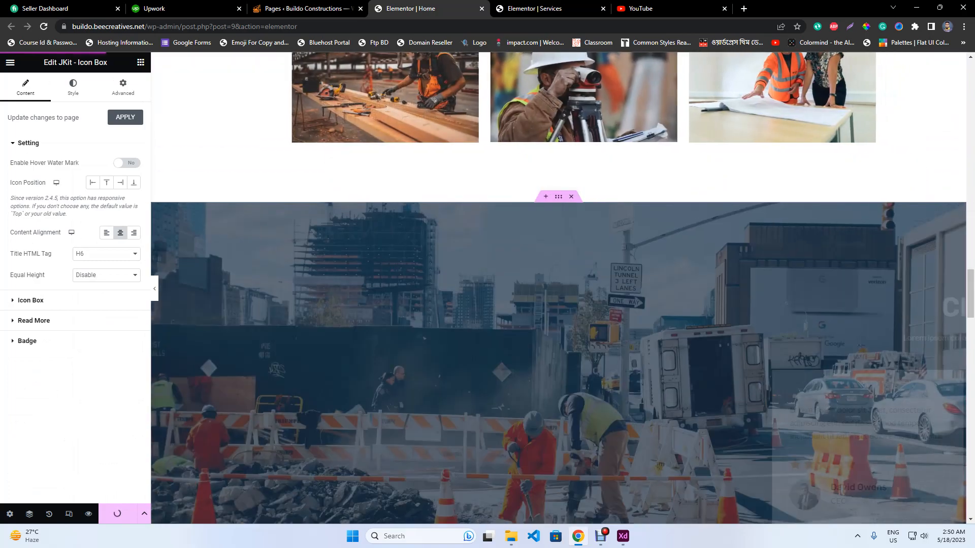
{"action": "scroll", "coordinate": [561, 137], "scroll_direction": "down", "scroll_amount": 7}
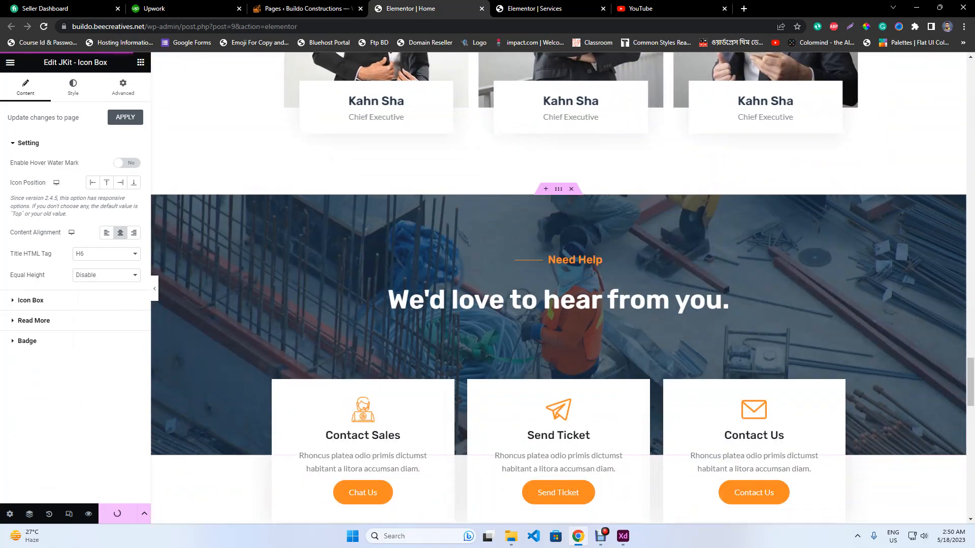
{"action": "right_click", "coordinate": [561, 137]}
{"action": "left_click", "coordinate": [583, 182]}
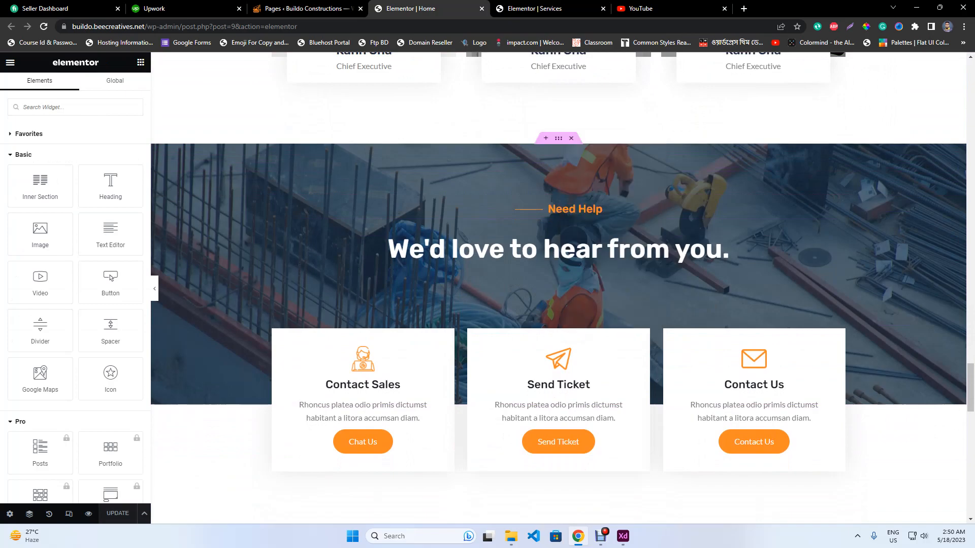
{"action": "left_click", "coordinate": [535, 9]}
{"action": "scroll", "coordinate": [559, 288], "scroll_direction": "down", "scroll_amount": 9}
{"action": "right_click", "coordinate": [420, 159]}
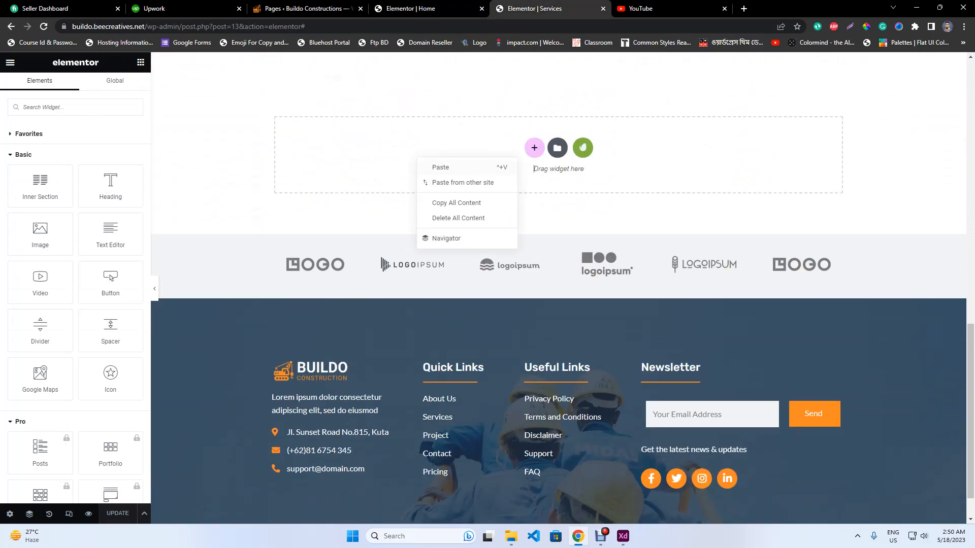
{"action": "left_click", "coordinate": [442, 165]}
Copy the Contact Sales, Send Ticket and Contact Us cards section from Home and paste it below the Need Help section on Services.
{"action": "left_click", "coordinate": [411, 8]}
{"action": "scroll", "coordinate": [558, 269], "scroll_direction": "down", "scroll_amount": 1}
{"action": "scroll", "coordinate": [558, 270], "scroll_direction": "down", "scroll_amount": 2}
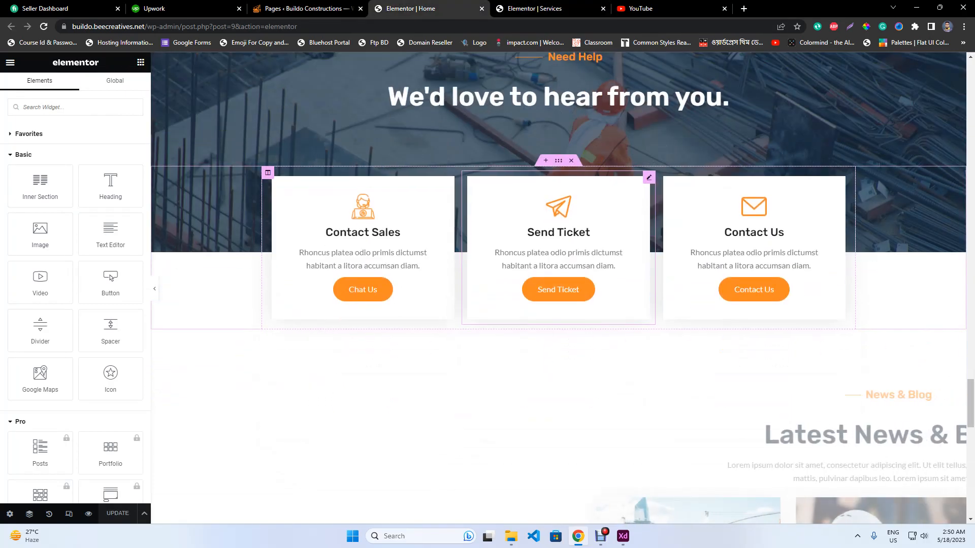
{"action": "right_click", "coordinate": [559, 156]}
{"action": "left_click", "coordinate": [583, 199]}
{"action": "left_click", "coordinate": [535, 8]}
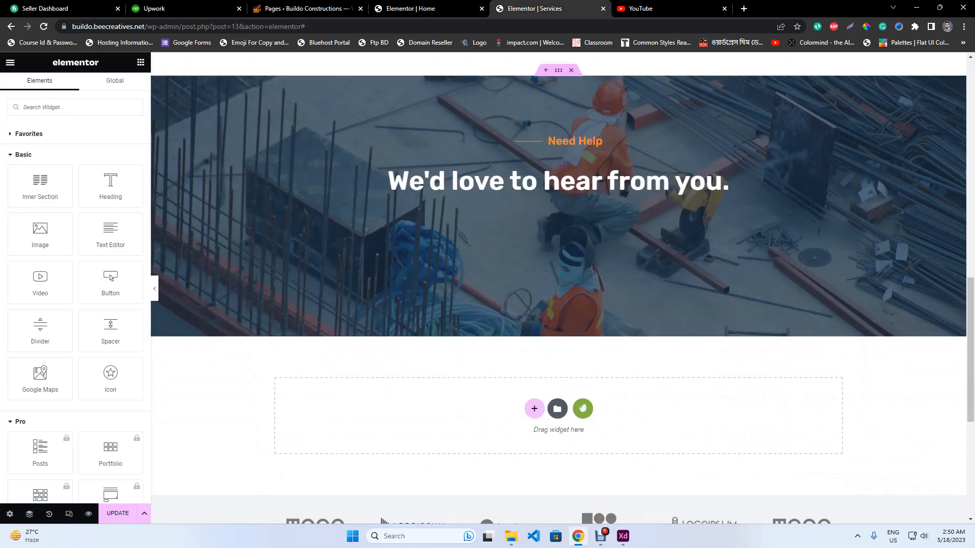
{"action": "scroll", "coordinate": [508, 198], "scroll_direction": "down", "scroll_amount": 4}
{"action": "right_click", "coordinate": [445, 258]}
{"action": "left_click", "coordinate": [465, 263]}
{"action": "right_click", "coordinate": [447, 191]}
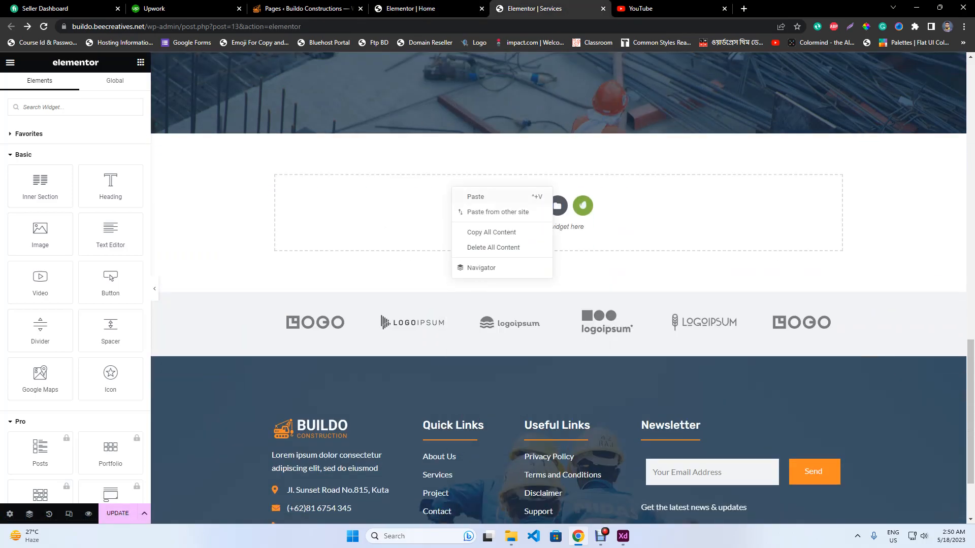
{"action": "left_click", "coordinate": [459, 194]}
Copy the Latest News & Blog section from the Home page and paste it below the contact cards on the Services page.
{"action": "left_click", "coordinate": [441, 8]}
{"action": "scroll", "coordinate": [559, 249], "scroll_direction": "down", "scroll_amount": 6}
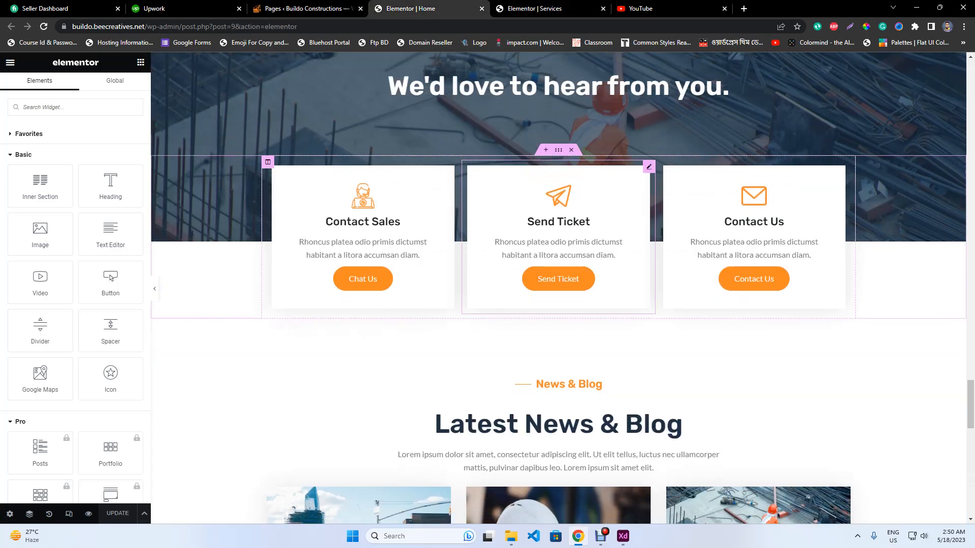
{"action": "scroll", "coordinate": [559, 249], "scroll_direction": "up", "scroll_amount": 2}
{"action": "right_click", "coordinate": [559, 121]}
{"action": "left_click", "coordinate": [582, 169]}
{"action": "left_click", "coordinate": [535, 8]}
{"action": "scroll", "coordinate": [558, 284], "scroll_direction": "down", "scroll_amount": 4}
{"action": "right_click", "coordinate": [429, 117]}
{"action": "left_click", "coordinate": [449, 123]}
Compare the Services page with the Service artboard in Adobe XD, and exit the Elementor editor in Chrome to WordPress.
{"action": "key", "text": "alt+Tab"}
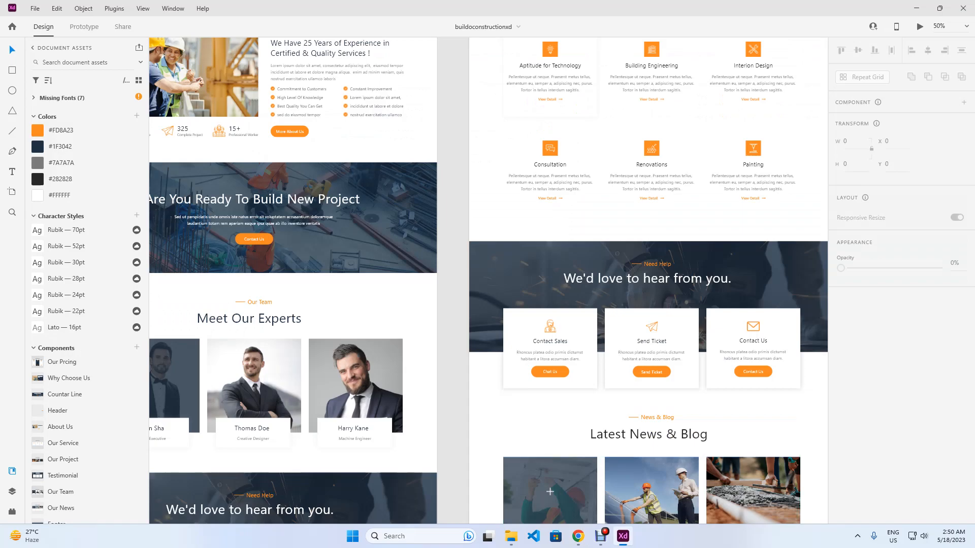
{"action": "scroll", "coordinate": [503, 430], "scroll_direction": "up", "scroll_amount": 3}
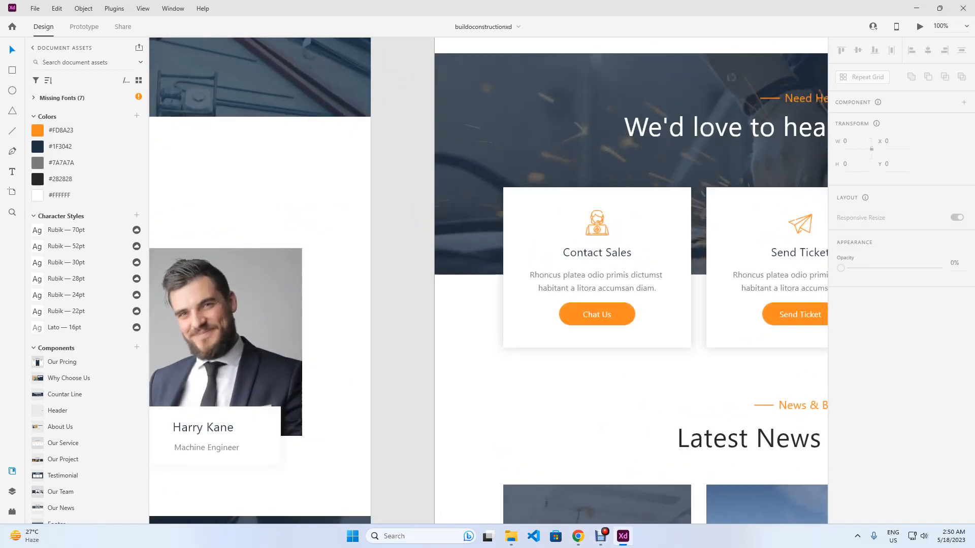
{"action": "scroll", "coordinate": [493, 254], "scroll_direction": "down", "scroll_amount": 3}
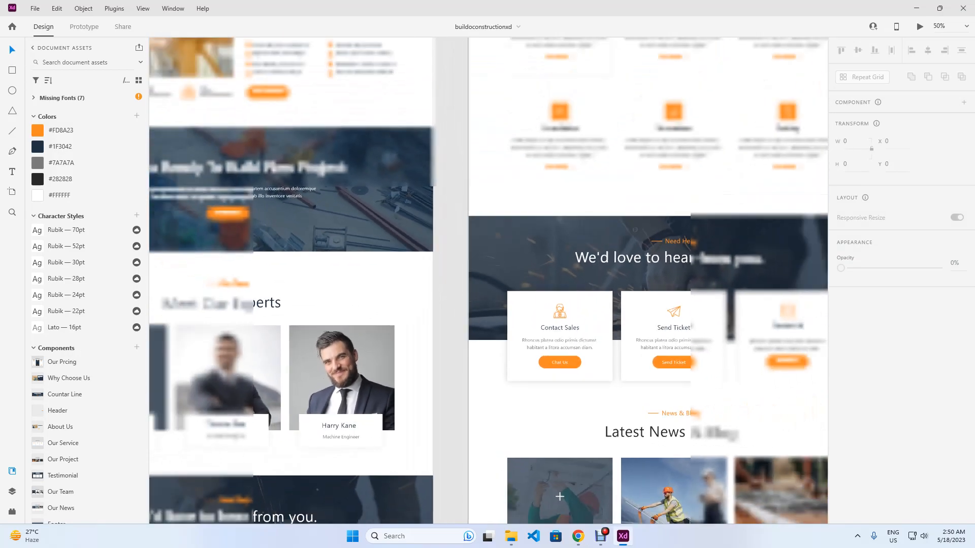
{"action": "key", "text": "alt+Tab"}
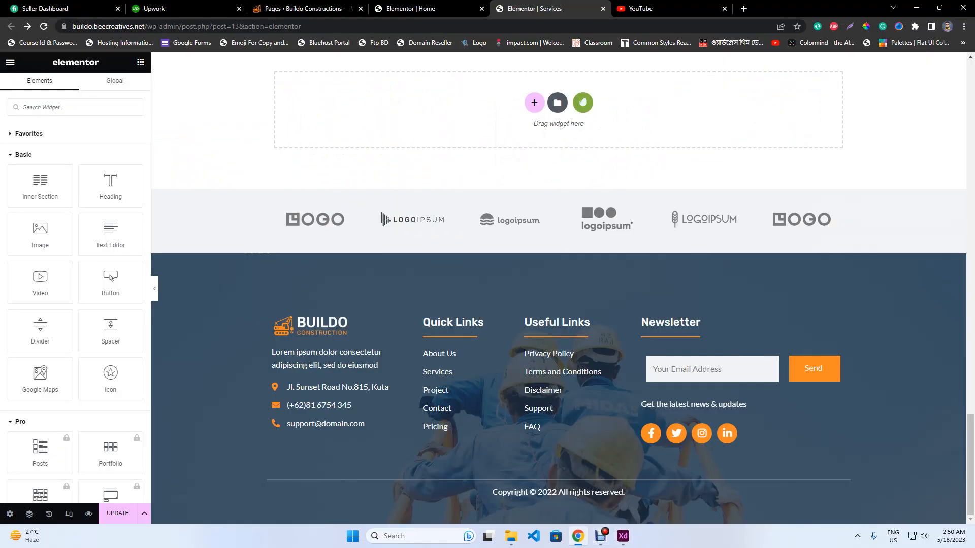
{"action": "scroll", "coordinate": [558, 288], "scroll_direction": "up", "scroll_amount": 20}
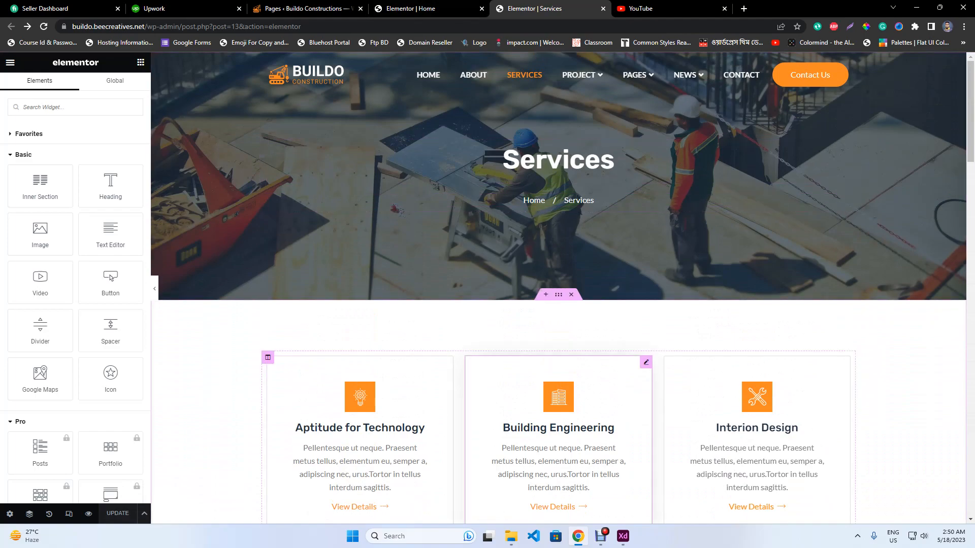
{"action": "left_click", "coordinate": [10, 62]}
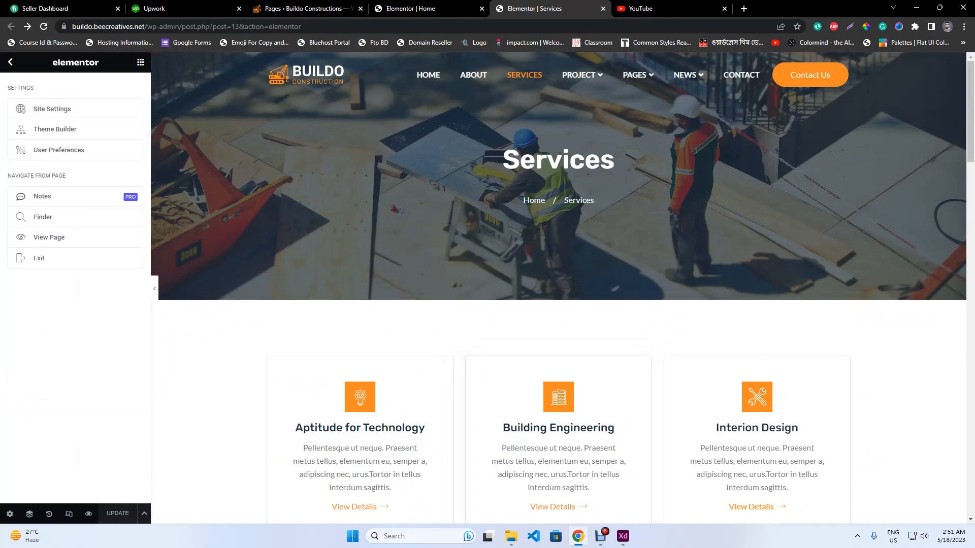
{"action": "left_click", "coordinate": [39, 258]}
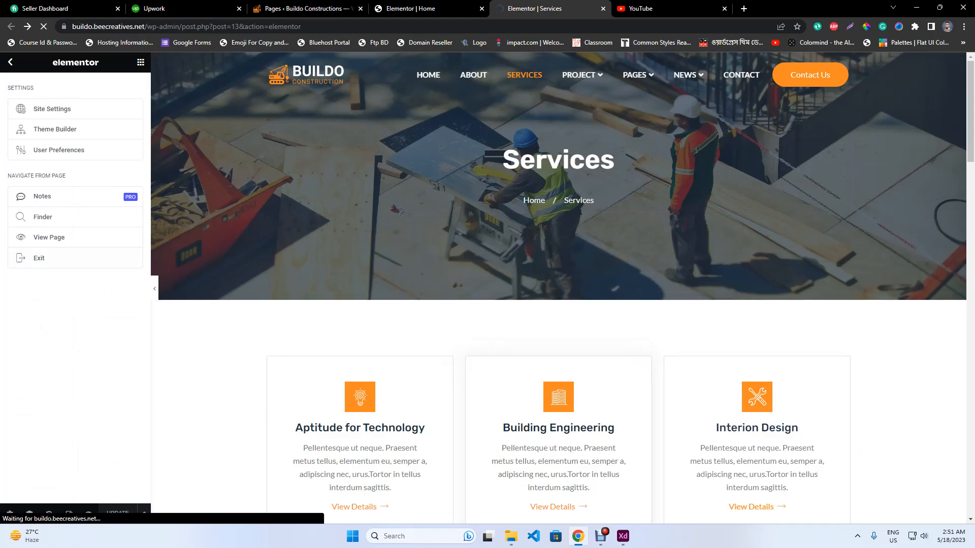
Look over the Project artboards in Adobe XD, and switch back to Chrome to open the list of all WordPress pages.
{"action": "key", "text": "alt+Tab"}
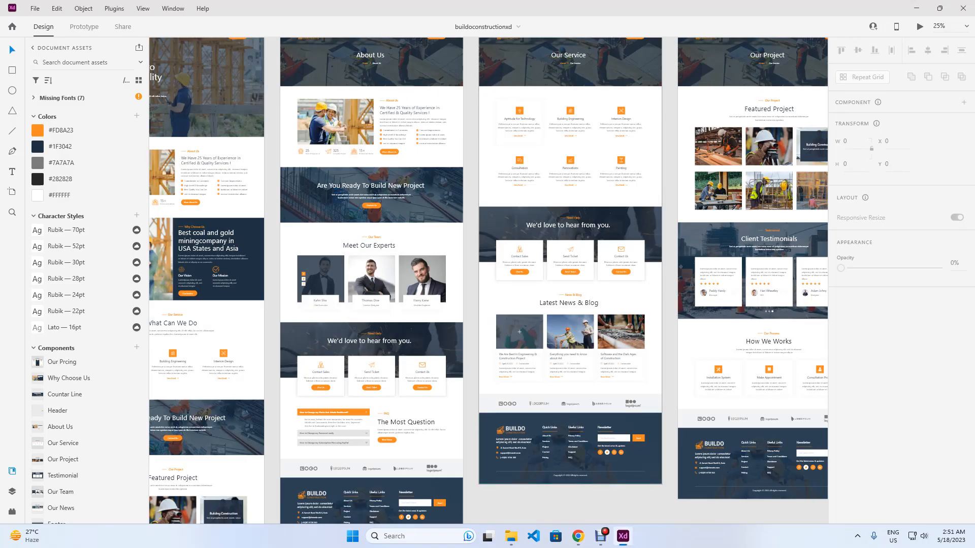
{"action": "left_click_drag", "start_coordinate": [609, 285], "coordinate": [337, 264]}
{"action": "left_click_drag", "start_coordinate": [437, 254], "coordinate": [474, 308]}
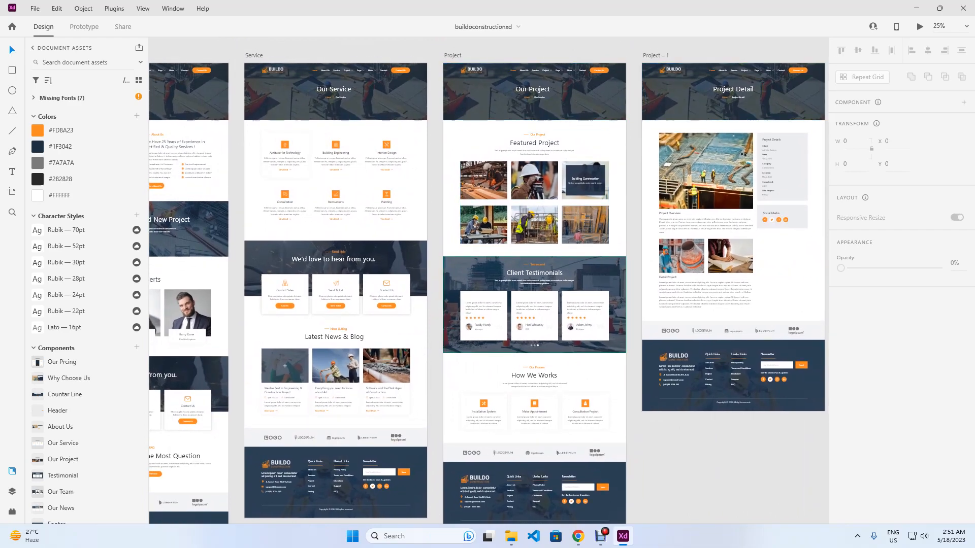
{"action": "key", "text": "alt+Tab"}
{"action": "left_click", "coordinate": [20, 179]}
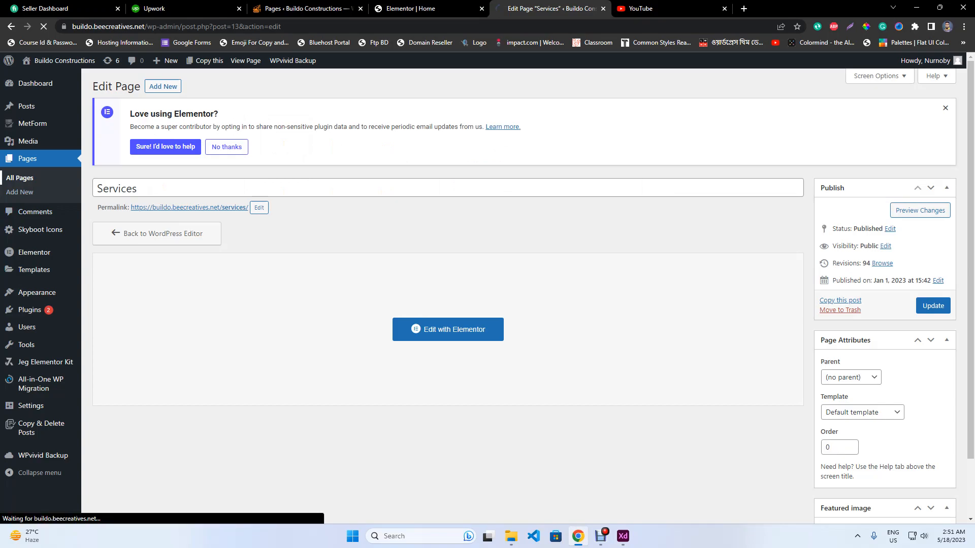
{"action": "scroll", "coordinate": [213, 198], "scroll_direction": "down", "scroll_amount": 3}
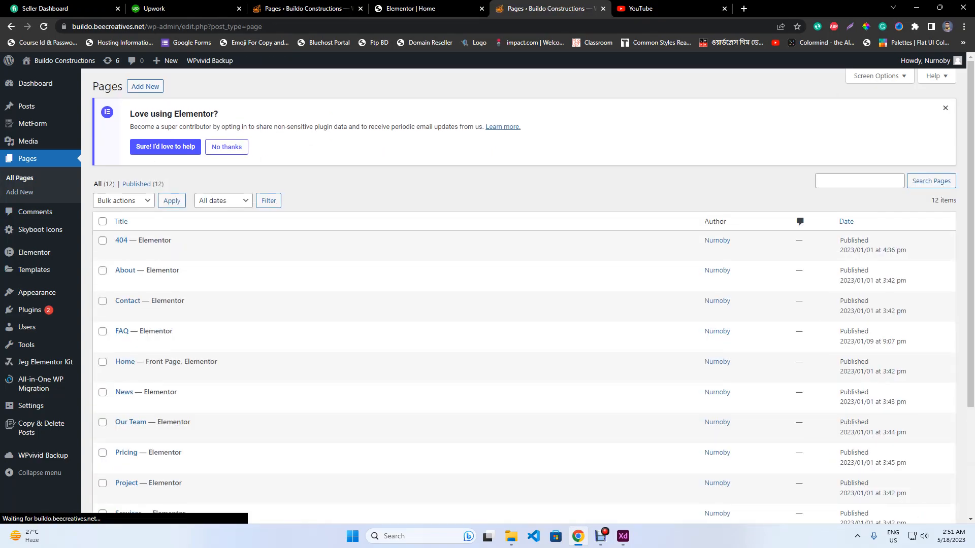
Open the Project page for editing with Elementor in a new tab from the pages list.
{"action": "mouse_move", "coordinate": [213, 196]}
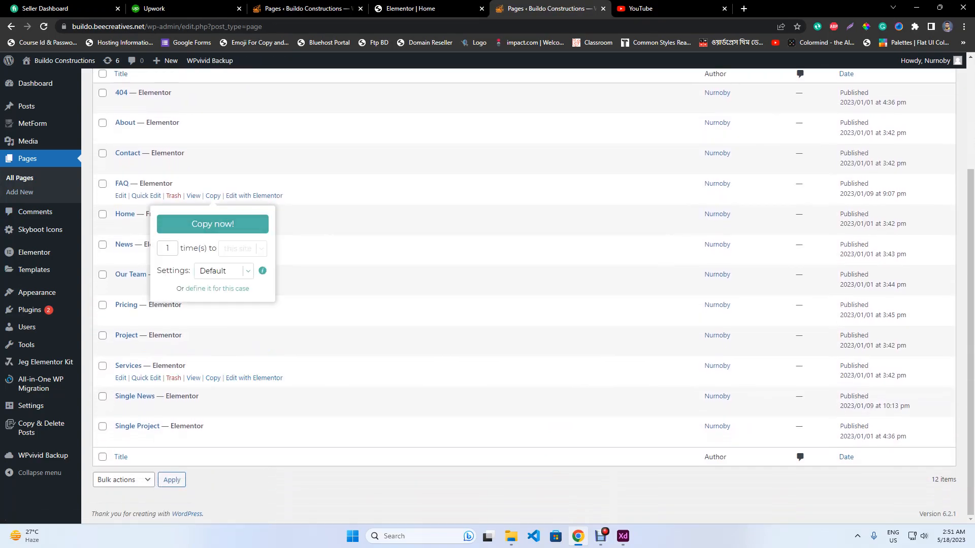
{"action": "left_click", "coordinate": [252, 344]}
{"action": "left_click", "coordinate": [542, 9]}
Copy the Featured Project section with its three project cards from the Home page.
{"action": "left_click", "coordinate": [419, 9]}
{"action": "scroll", "coordinate": [363, 345], "scroll_direction": "down", "scroll_amount": 7}
{"action": "scroll", "coordinate": [364, 345], "scroll_direction": "up", "scroll_amount": 14}
{"action": "scroll", "coordinate": [559, 305], "scroll_direction": "up", "scroll_amount": 15}
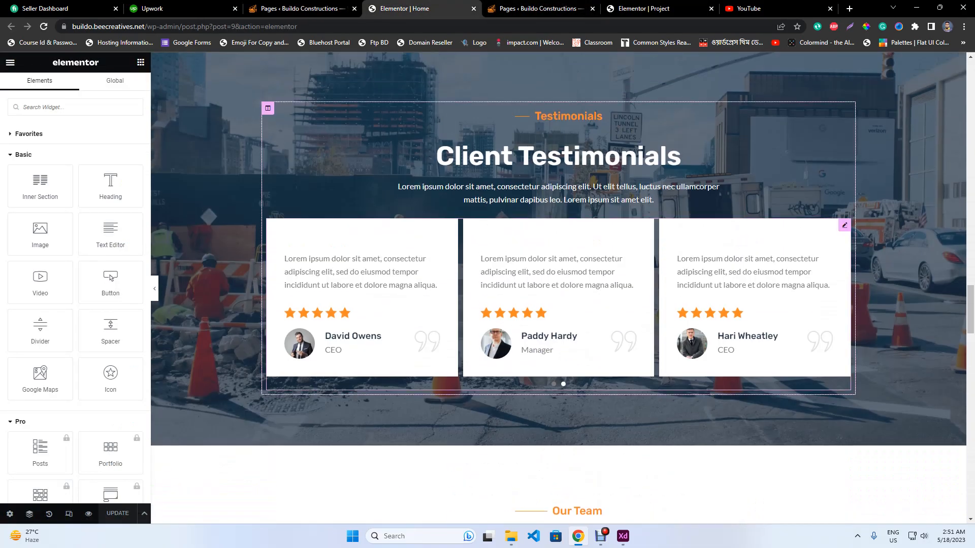
{"action": "scroll", "coordinate": [559, 305], "scroll_direction": "up", "scroll_amount": 10}
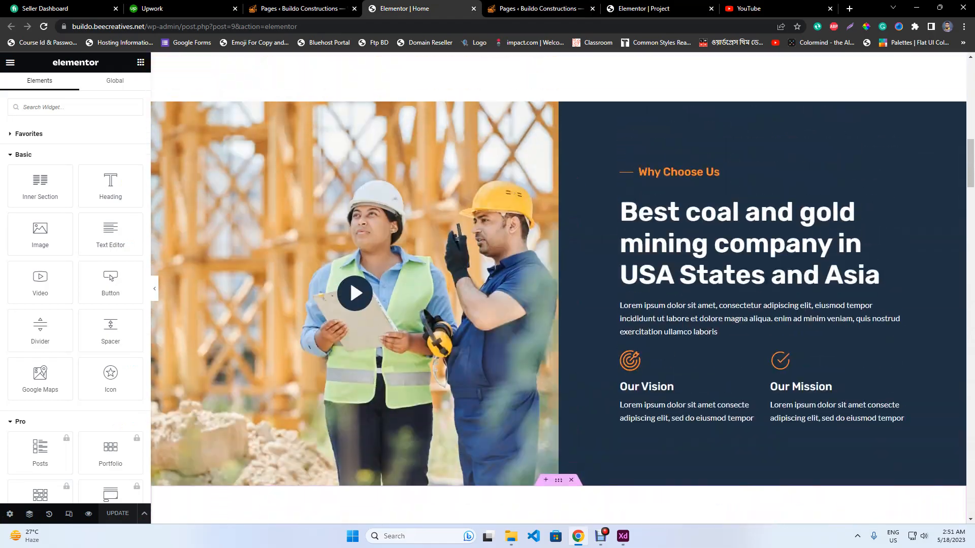
{"action": "scroll", "coordinate": [559, 305], "scroll_direction": "down", "scroll_amount": 11}
{"action": "scroll", "coordinate": [559, 305], "scroll_direction": "down", "scroll_amount": 15}
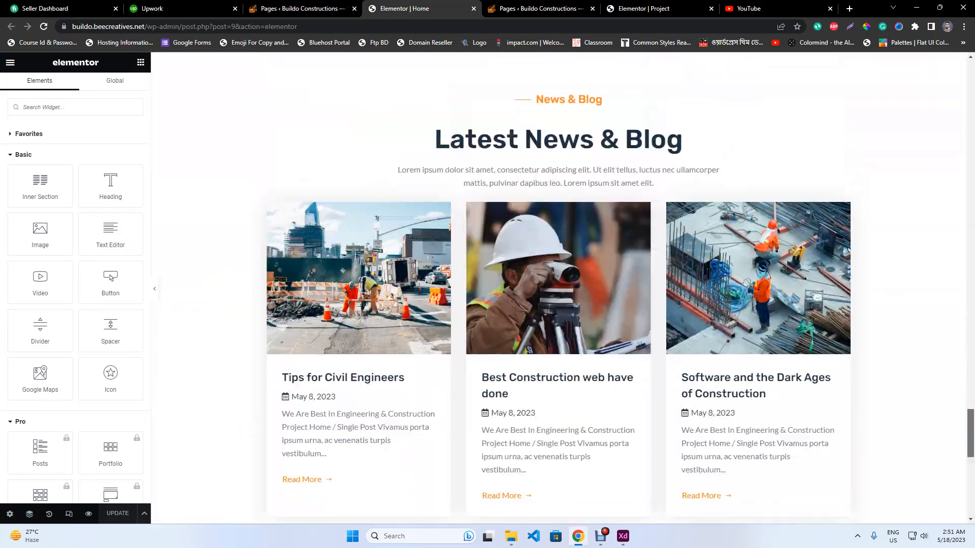
{"action": "scroll", "coordinate": [558, 304], "scroll_direction": "up", "scroll_amount": 8}
{"action": "scroll", "coordinate": [559, 304], "scroll_direction": "up", "scroll_amount": 10}
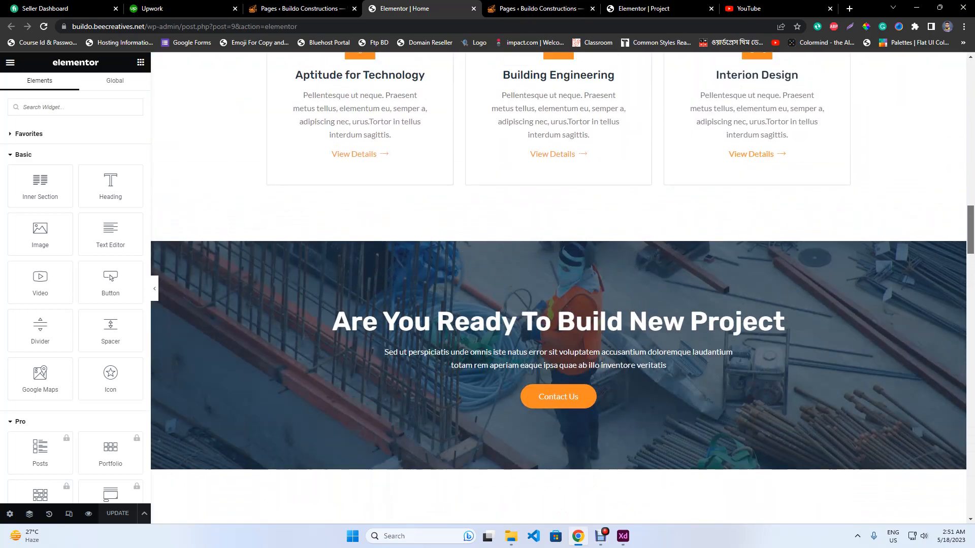
{"action": "scroll", "coordinate": [558, 305], "scroll_direction": "down", "scroll_amount": 5}
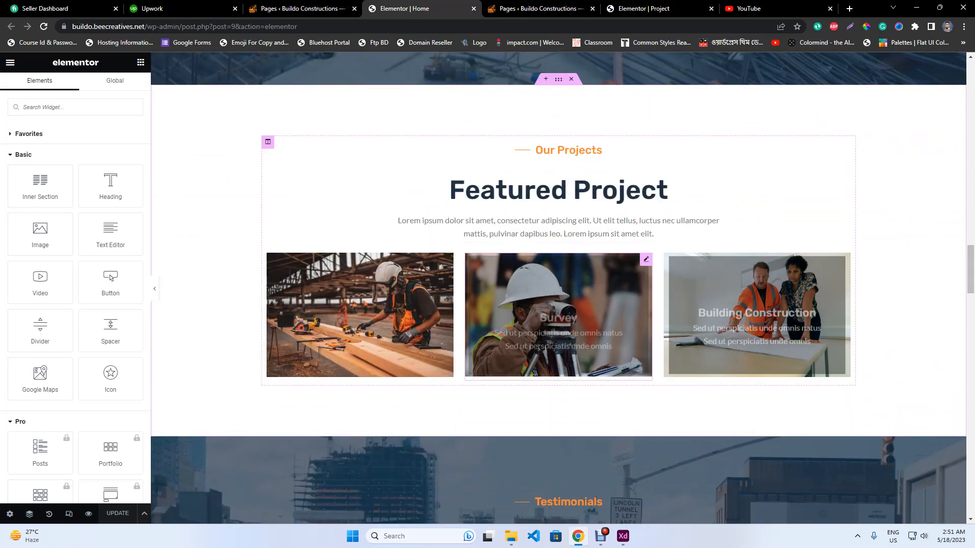
{"action": "right_click", "coordinate": [557, 82]}
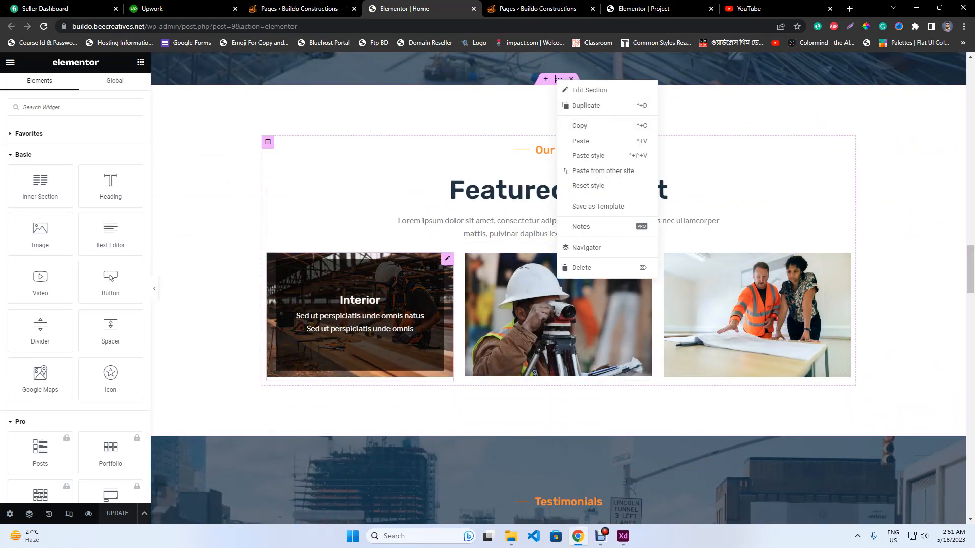
{"action": "left_click", "coordinate": [580, 126]}
Insert the saved Breadcum Section template as the banner of the Project page.
{"action": "left_click", "coordinate": [644, 8]}
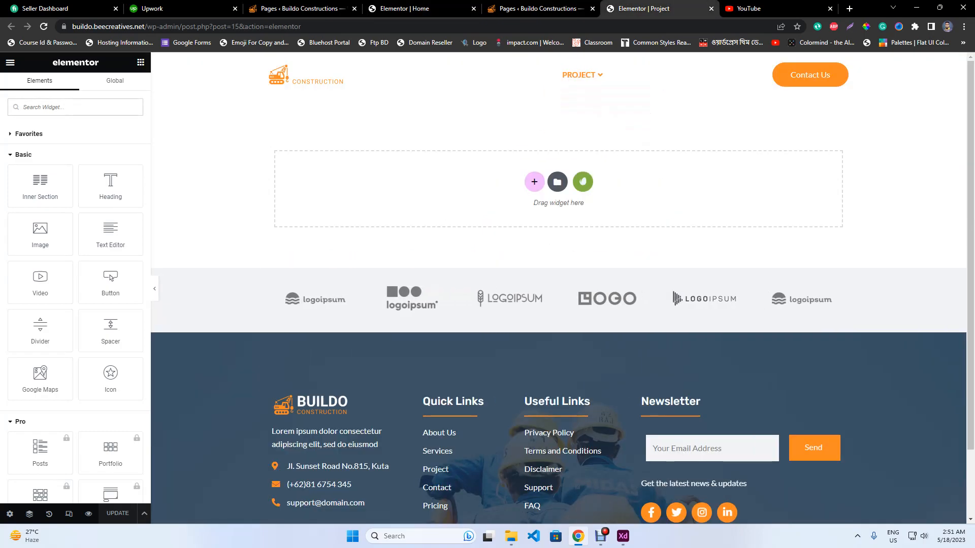
{"action": "left_click", "coordinate": [557, 182]}
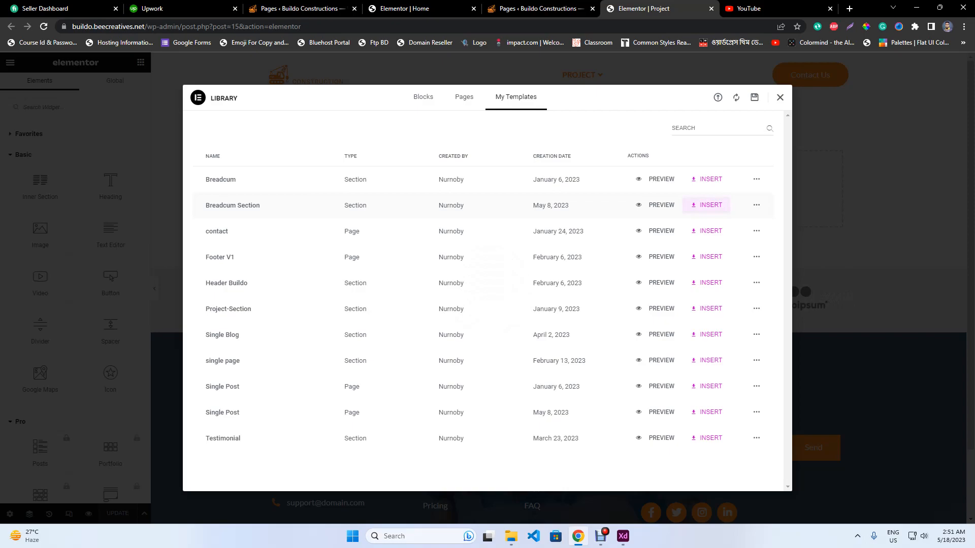
{"action": "left_click", "coordinate": [706, 205]}
{"action": "left_click", "coordinate": [559, 310]}
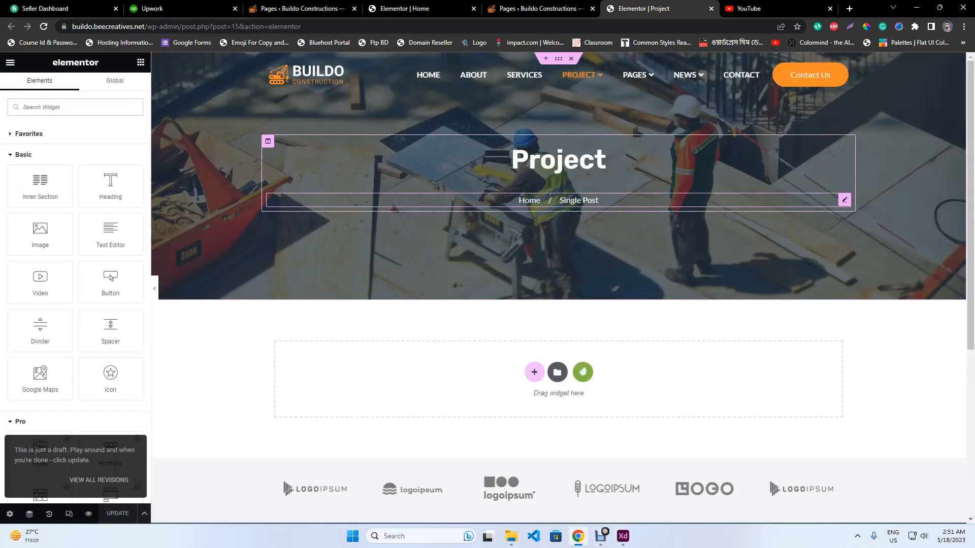
Change the Single Post breadcrumb item in the banner to Projects and save the page.
{"action": "left_click", "coordinate": [579, 200]}
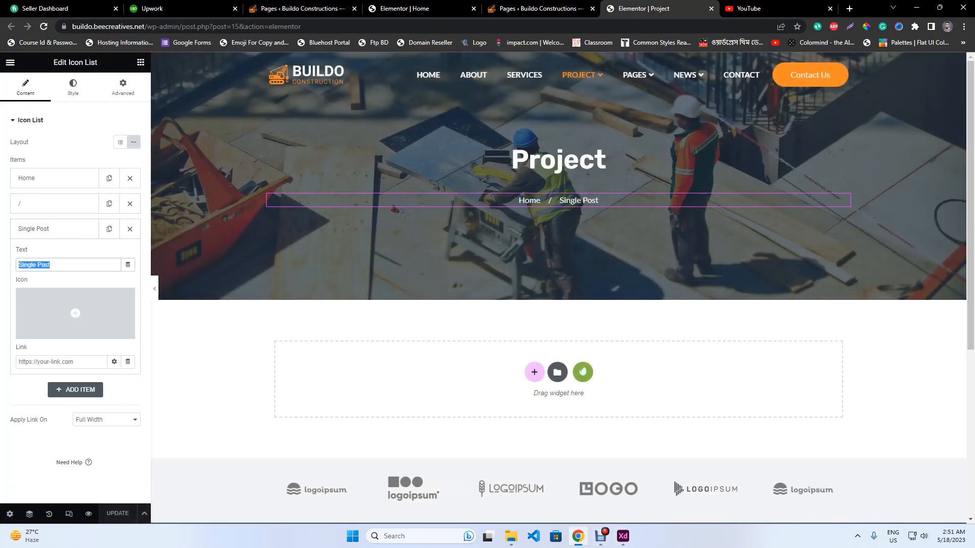
{"action": "type", "text": "p"}
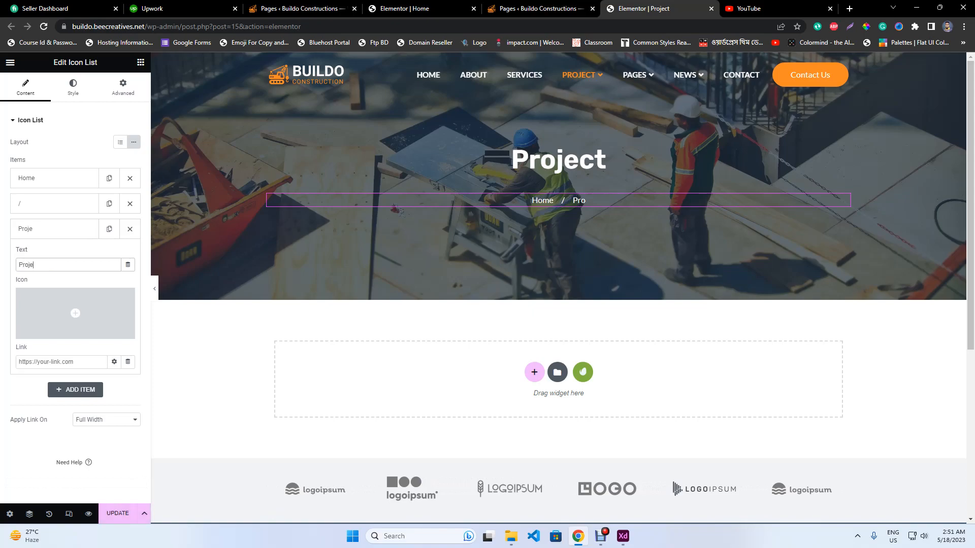
{"action": "key", "text": "ctrl+s"}
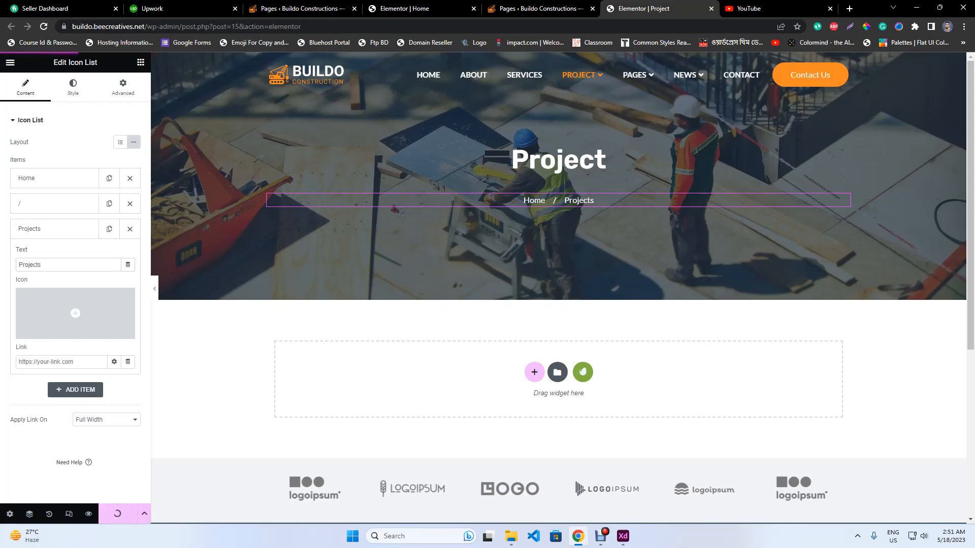
Paste the copied Featured Project section below the banner on the Project page.
{"action": "scroll", "coordinate": [558, 288], "scroll_direction": "down", "scroll_amount": 1}
{"action": "left_click", "coordinate": [541, 9]}
{"action": "left_click", "coordinate": [655, 8]}
{"action": "right_click", "coordinate": [431, 308]}
{"action": "left_click", "coordinate": [455, 318]}
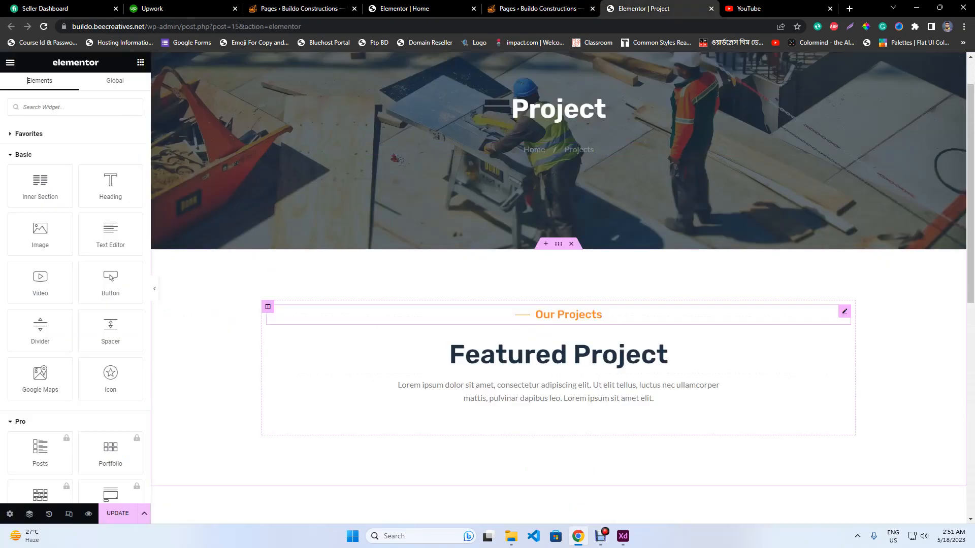
Delete the Our Projects label and the Featured Project heading from the pasted section.
{"action": "scroll", "coordinate": [559, 288], "scroll_direction": "down", "scroll_amount": 3}
{"action": "right_click", "coordinate": [616, 162]}
{"action": "left_click", "coordinate": [635, 358]}
{"action": "right_click", "coordinate": [591, 173]}
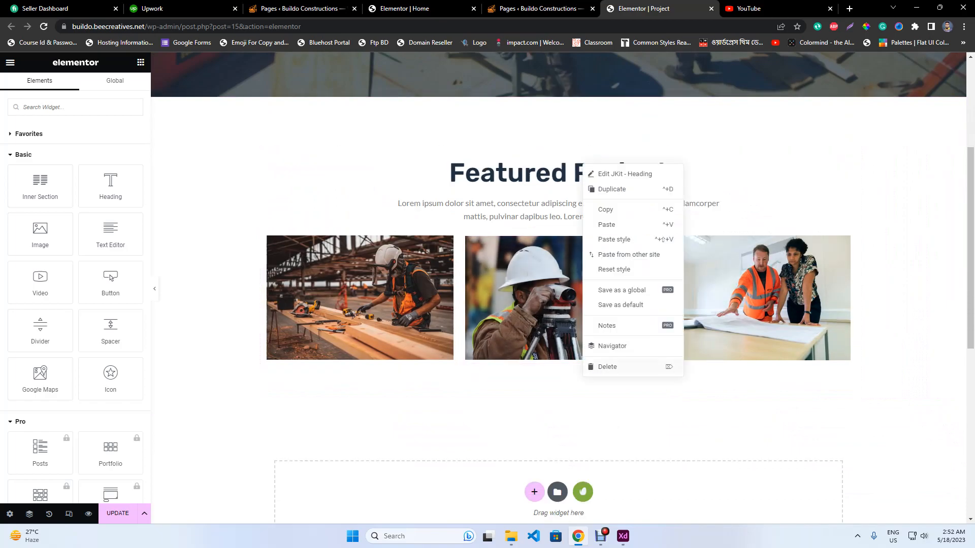
{"action": "left_click", "coordinate": [602, 365]}
Check the Project artboard in Adobe XD, duplicate the Building Construction card three times for a second row in Elementor, and update the page.
{"action": "key", "text": "alt+Tab"}
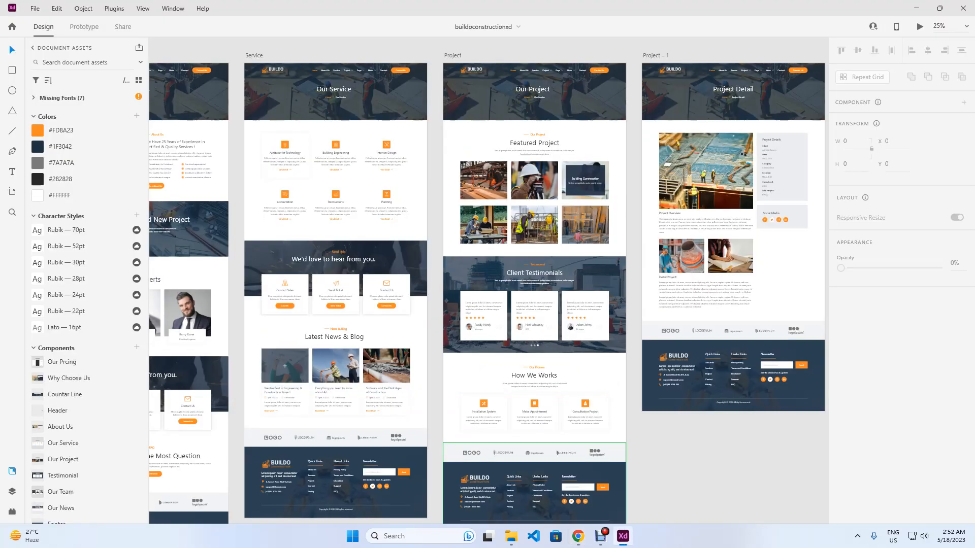
{"action": "key", "text": "alt+Tab"}
{"action": "right_click", "coordinate": [742, 214]}
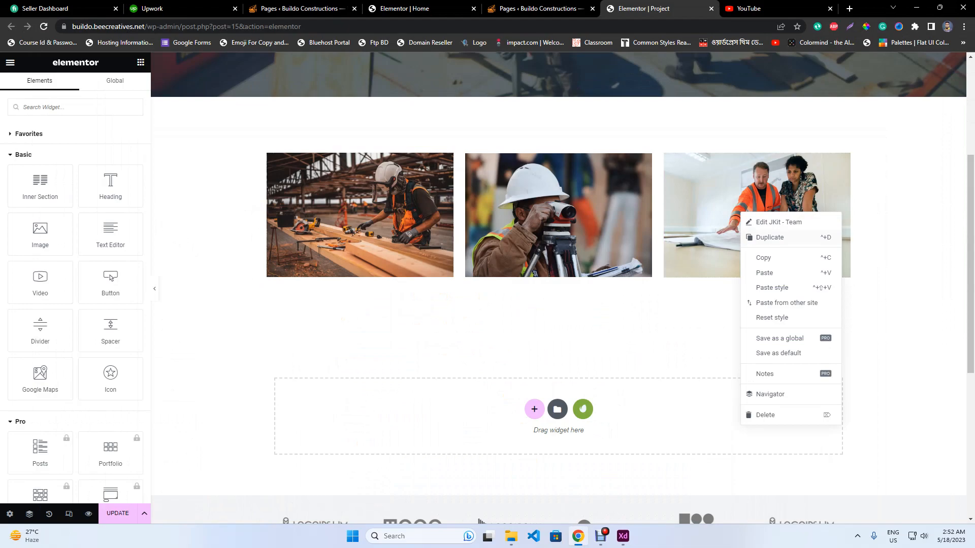
{"action": "left_click", "coordinate": [770, 237]}
{"action": "right_click", "coordinate": [775, 213]}
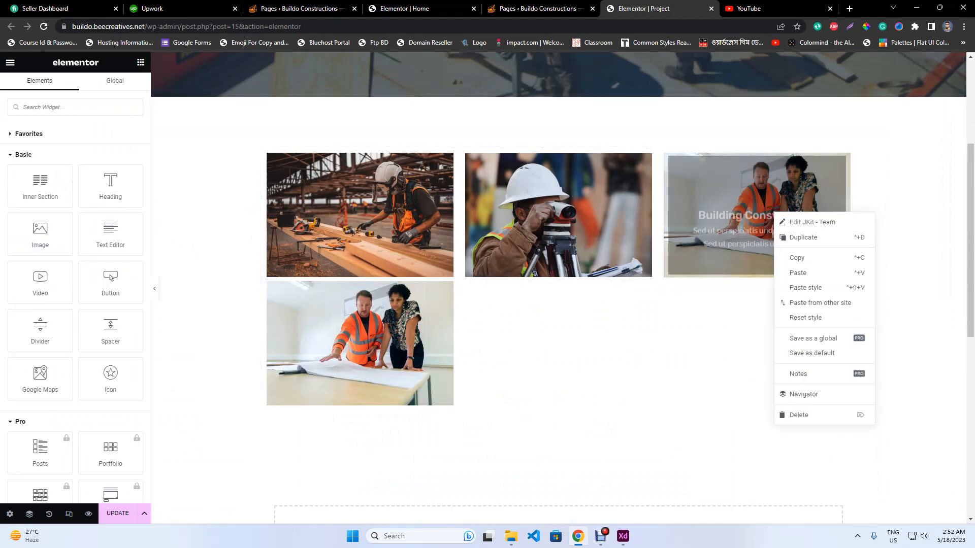
{"action": "left_click", "coordinate": [792, 237]}
{"action": "right_click", "coordinate": [791, 226]}
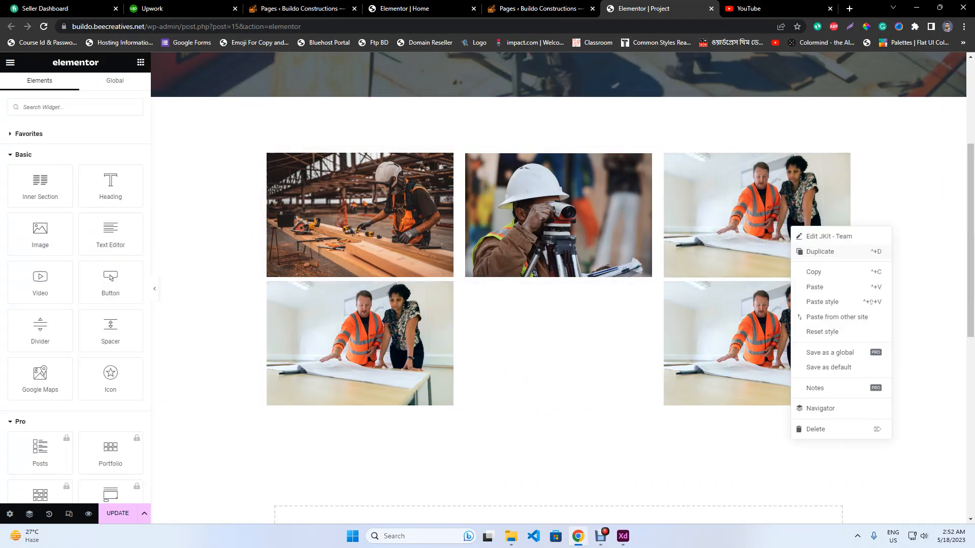
{"action": "left_click", "coordinate": [811, 251]}
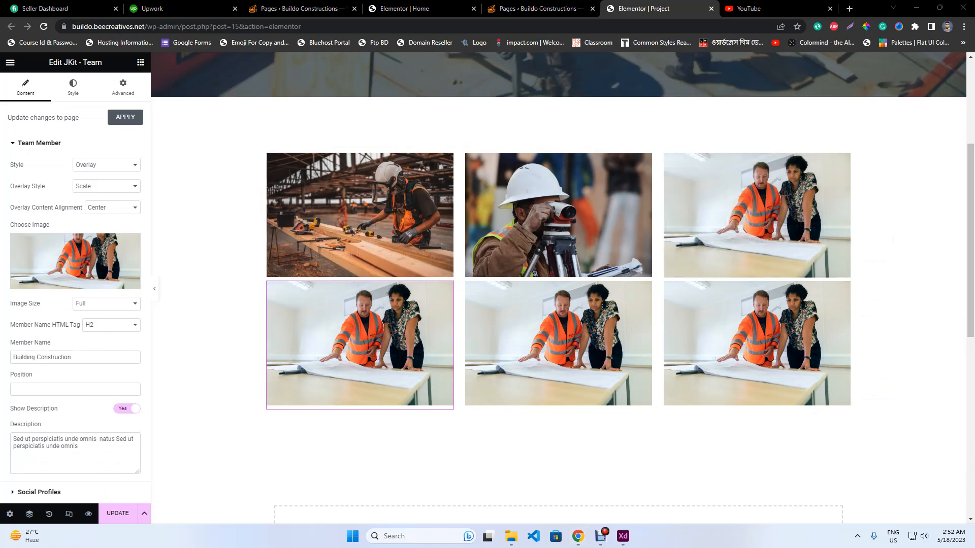
{"action": "left_click", "coordinate": [118, 513]}
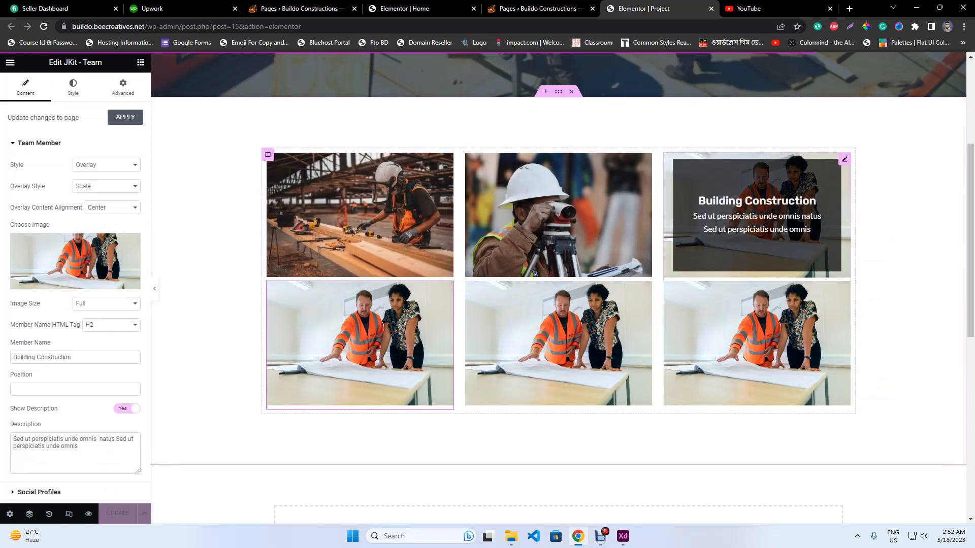
Check the second-row project photos in the Adobe XD artboard, and open the image selection for the first second-row card in Elementor.
{"action": "scroll", "coordinate": [361, 345], "scroll_direction": "down", "scroll_amount": 2}
{"action": "key", "text": "alt+Tab"}
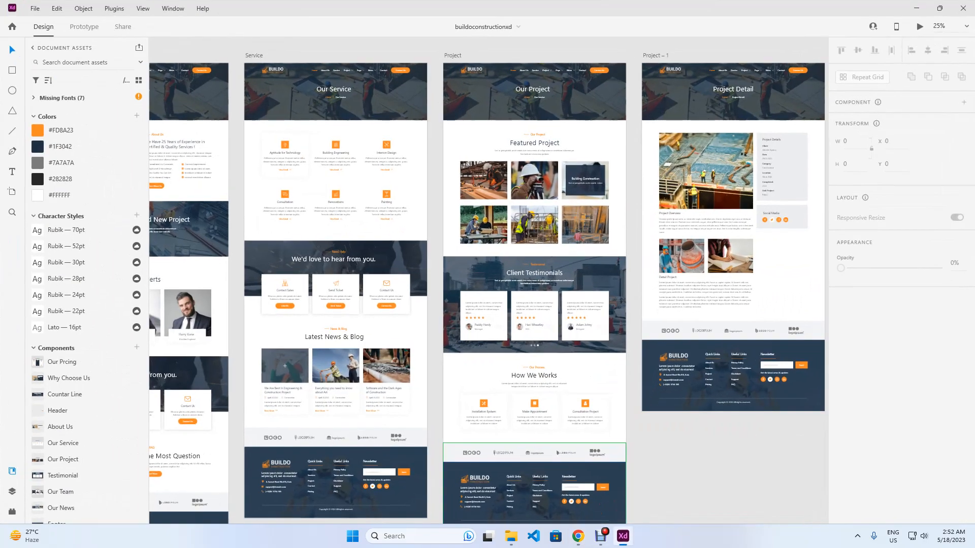
{"action": "scroll", "coordinate": [510, 232], "scroll_direction": "up", "scroll_amount": 5}
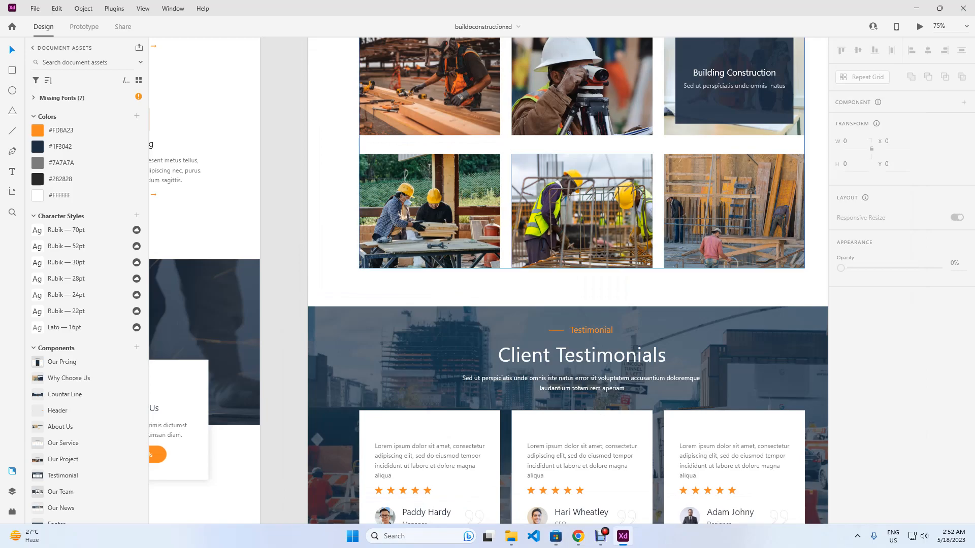
{"action": "key", "text": "alt+Tab"}
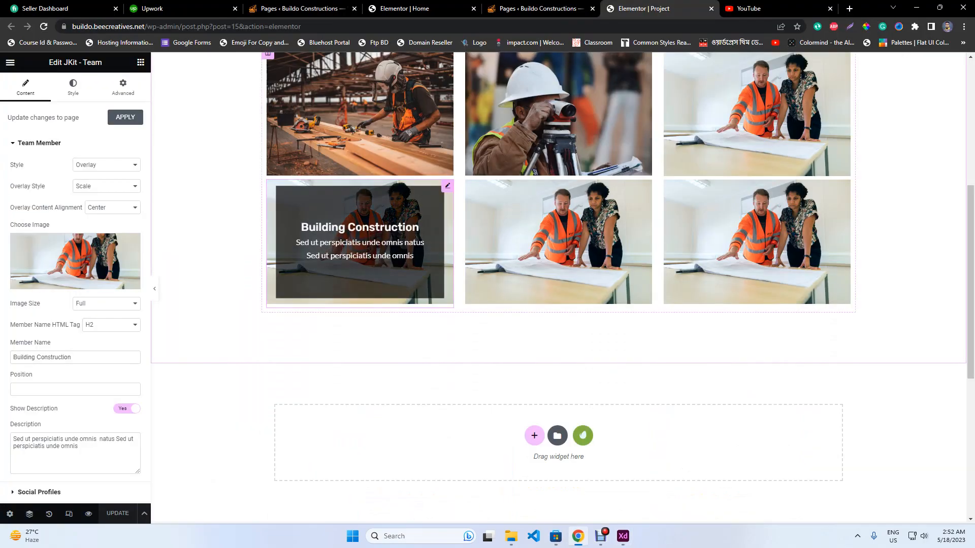
{"action": "left_click", "coordinate": [75, 259]}
{"action": "left_click", "coordinate": [144, 101]}
{"action": "left_click", "coordinate": [538, 271]}
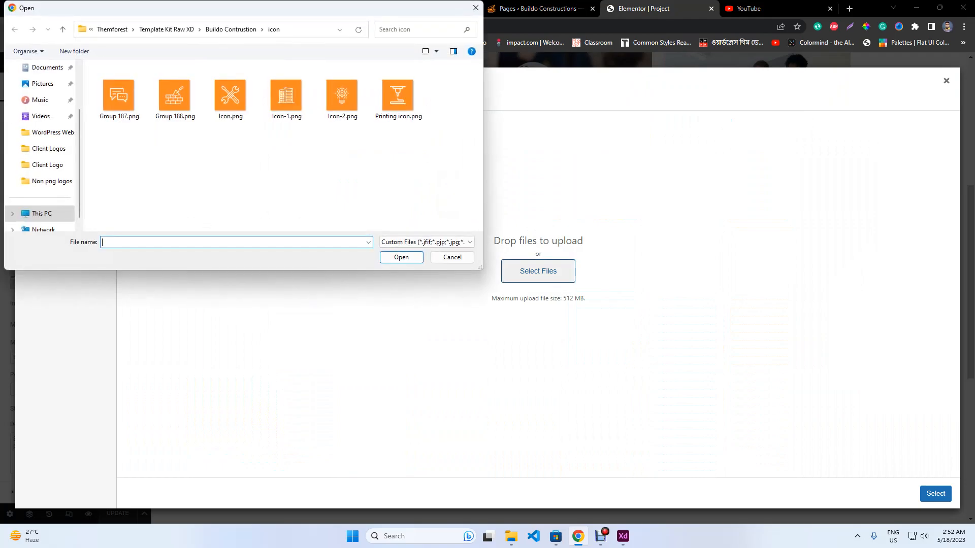
{"action": "left_click", "coordinate": [475, 8]}
Set the first second-row card's image to the media library photo of two hard-hatted workers at a table, matching the XD design.
{"action": "left_click", "coordinate": [193, 102]}
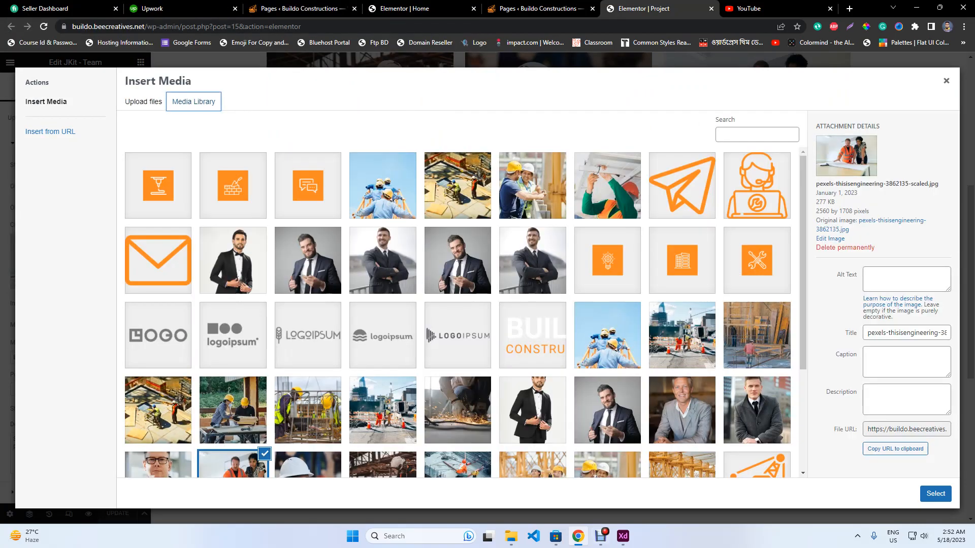
{"action": "left_click", "coordinate": [623, 537]}
{"action": "left_click", "coordinate": [623, 536]}
{"action": "left_click", "coordinate": [935, 493]}
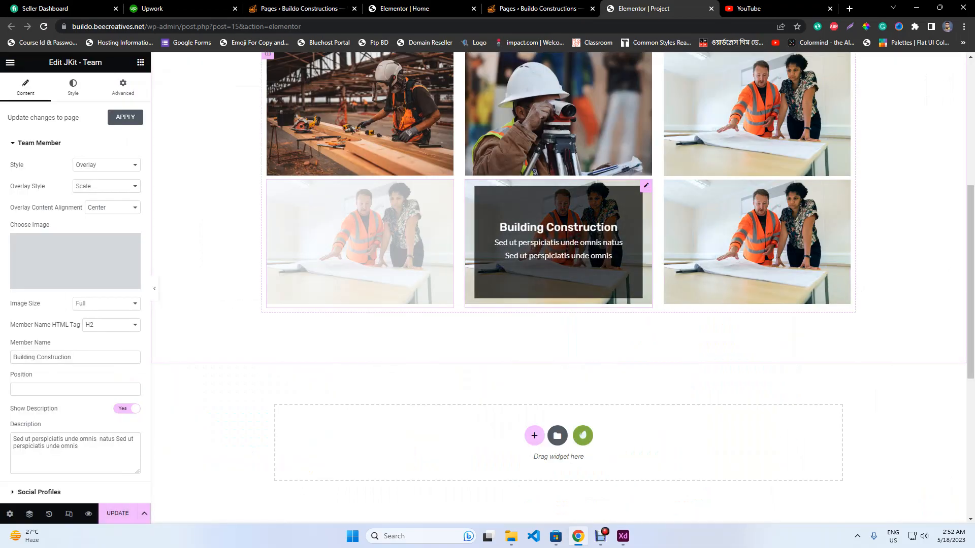
Replace the middle second-row card's image with the library photo of two workers in yellow vests at a rebar frame.
{"action": "left_click", "coordinate": [559, 241]}
{"action": "left_click", "coordinate": [75, 261]}
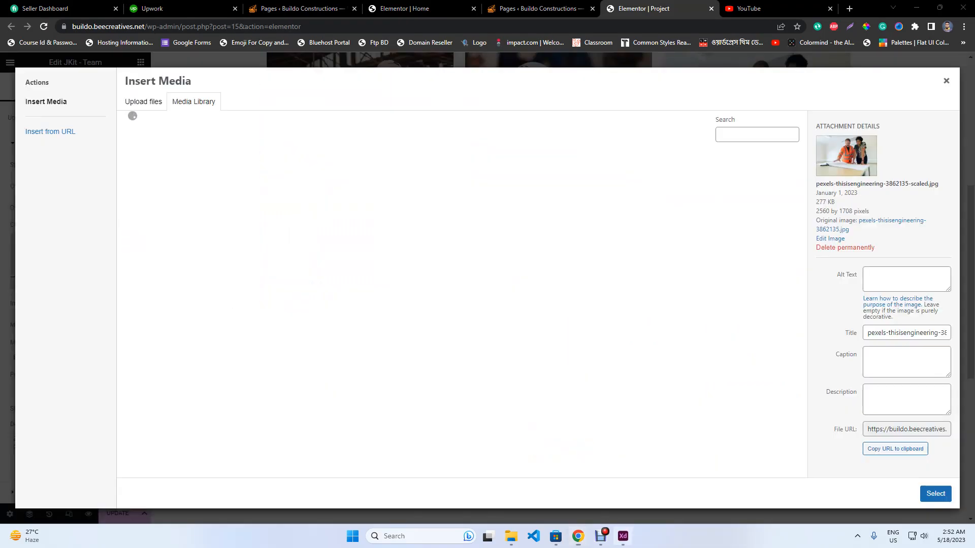
{"action": "left_click", "coordinate": [623, 536]}
{"action": "left_click", "coordinate": [623, 536]}
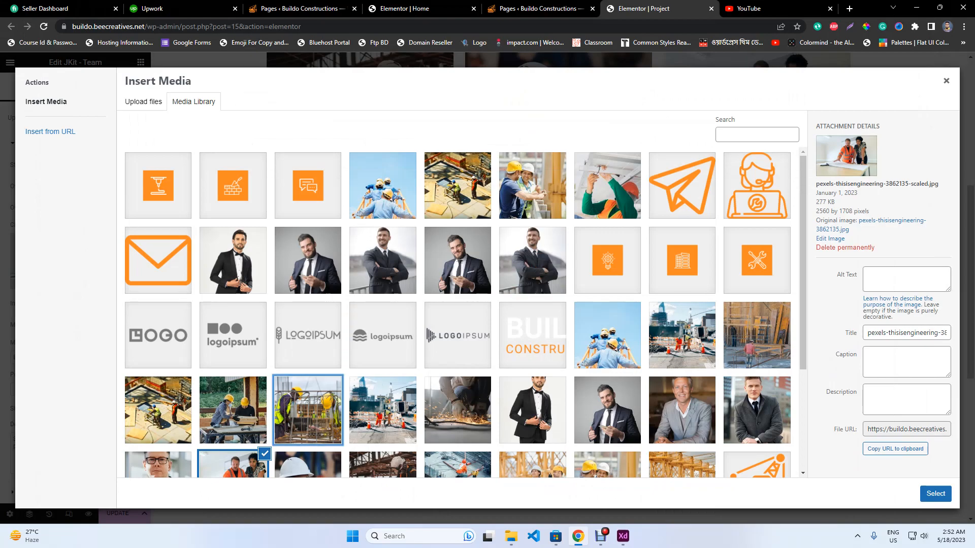
{"action": "left_click", "coordinate": [308, 410]}
{"action": "left_click", "coordinate": [936, 495]}
Check the XD design and replace the last second-row card's image with the photo pexels-tayssir-kadamany-12992734-scaled.jpg.
{"action": "left_click", "coordinate": [623, 536]}
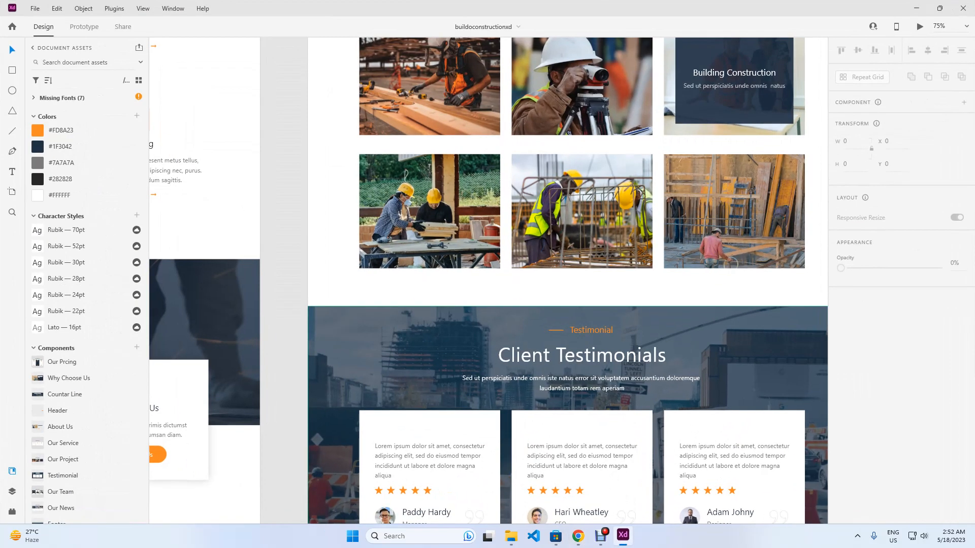
{"action": "left_click", "coordinate": [624, 537]}
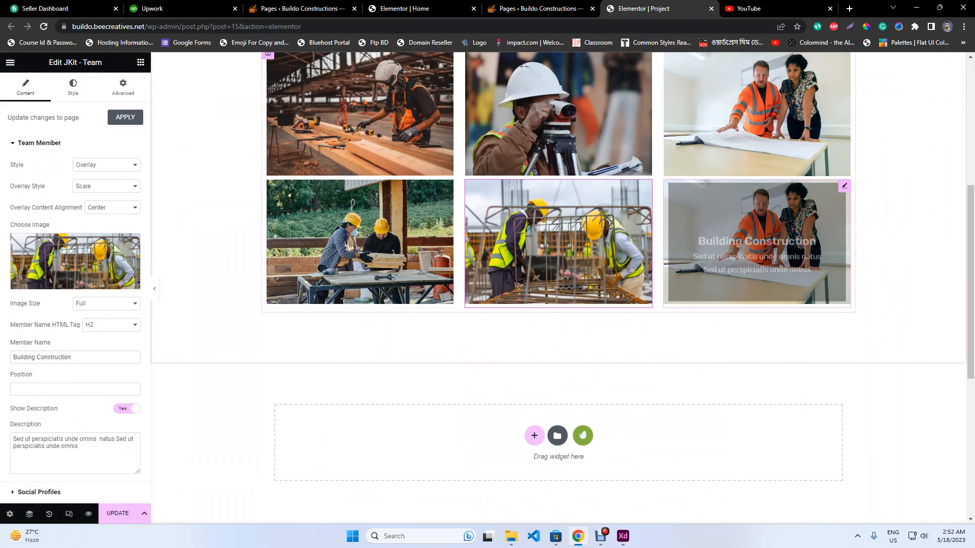
{"action": "left_click", "coordinate": [757, 242]}
{"action": "left_click", "coordinate": [75, 262]}
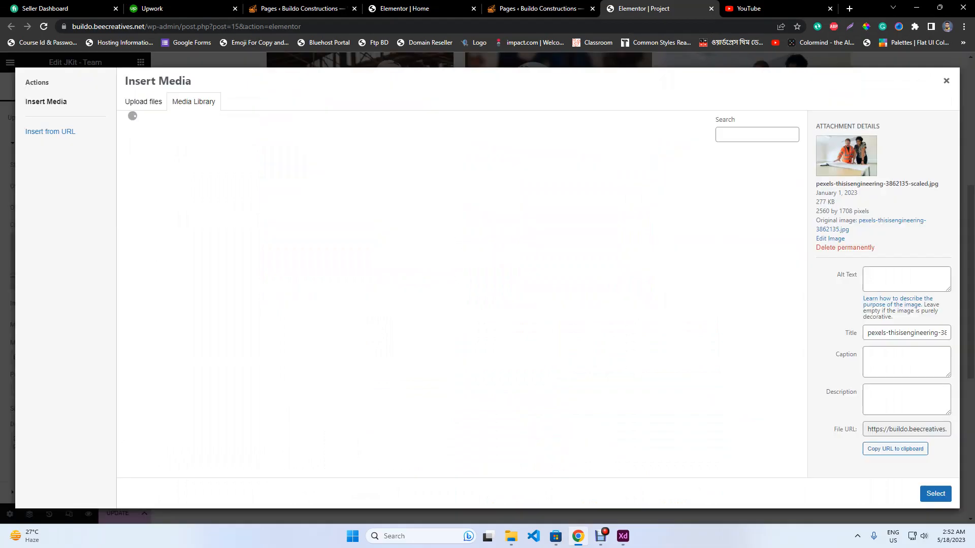
{"action": "scroll", "coordinate": [466, 313], "scroll_direction": "down", "scroll_amount": 2}
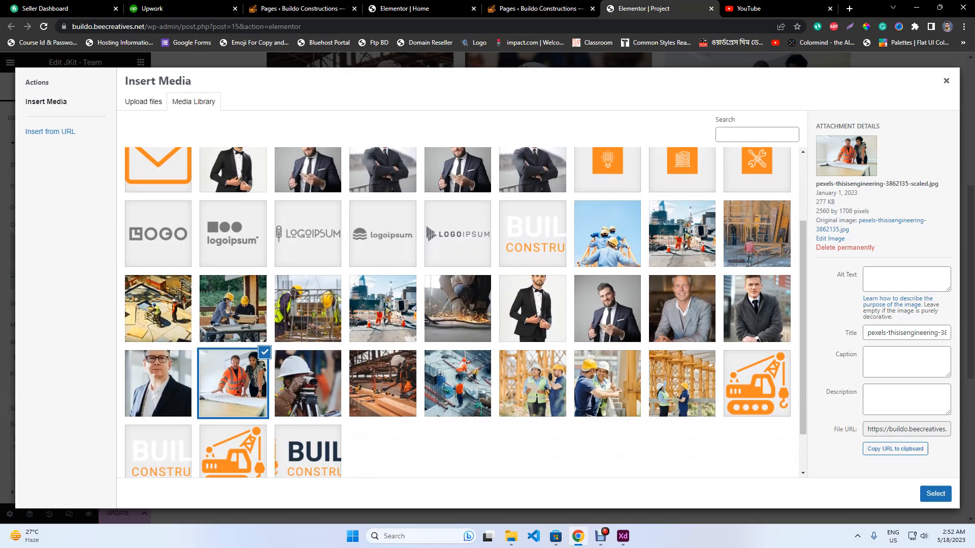
{"action": "left_click", "coordinate": [757, 234]}
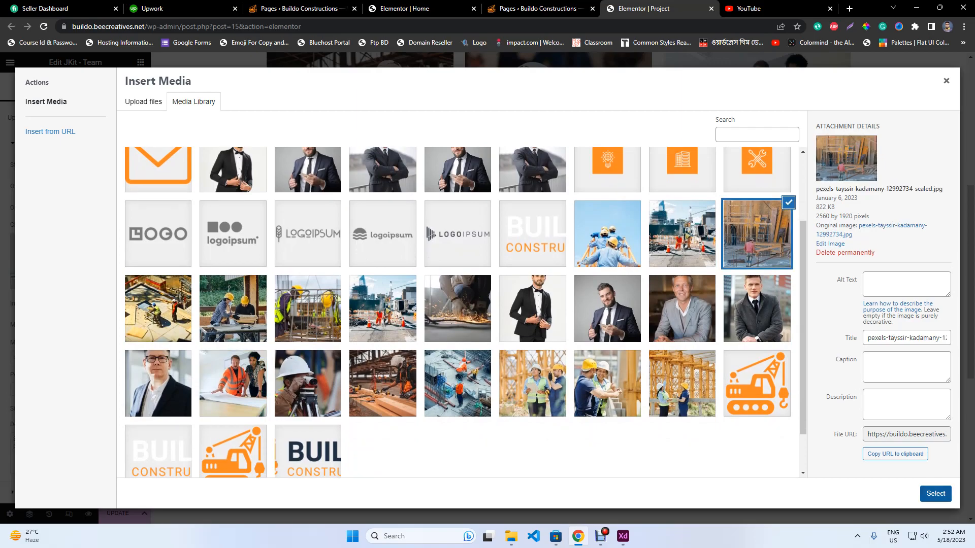
{"action": "left_click", "coordinate": [935, 494]}
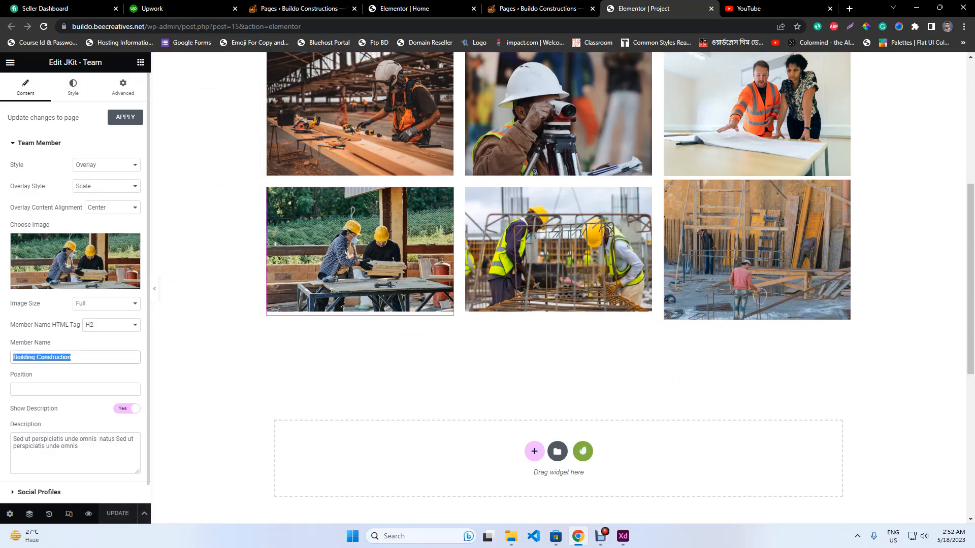
Set the member name of the first second-row card to Consultations and the middle card to Cvil Engineering.
{"action": "type", "text": "Consultation"}
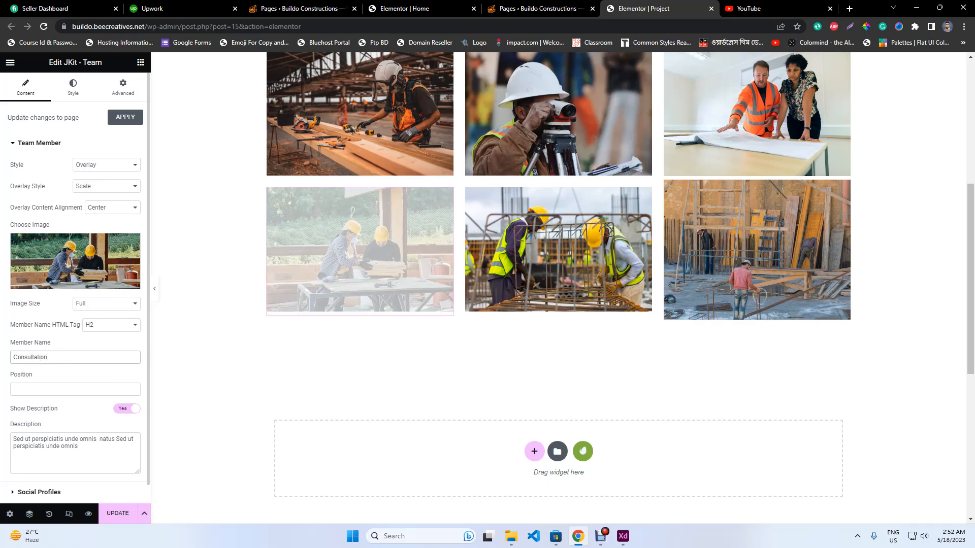
{"action": "type", "text": "s"}
{"action": "left_click", "coordinate": [559, 249]}
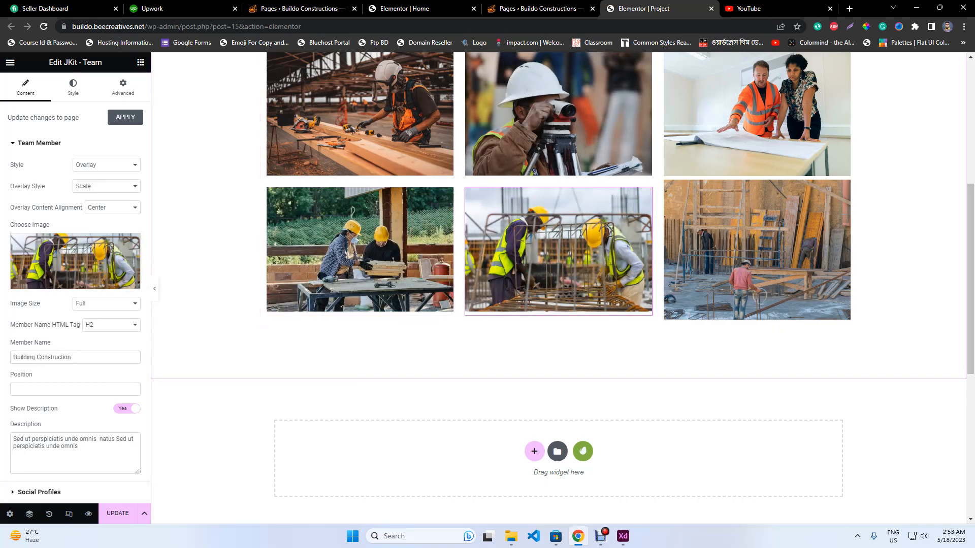
{"action": "type", "text": "C"}
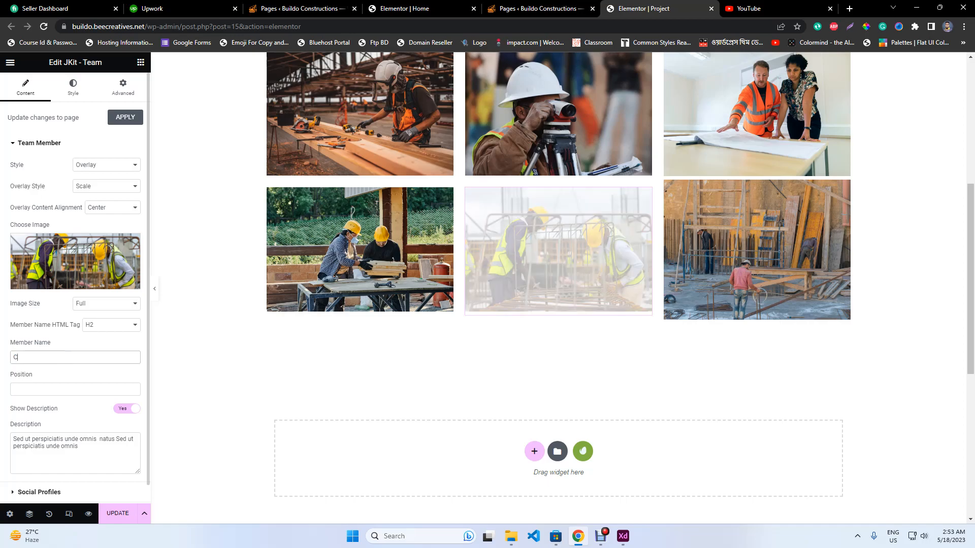
{"action": "type", "text": "vivi"}
{"action": "type", "text": " Engineering"}
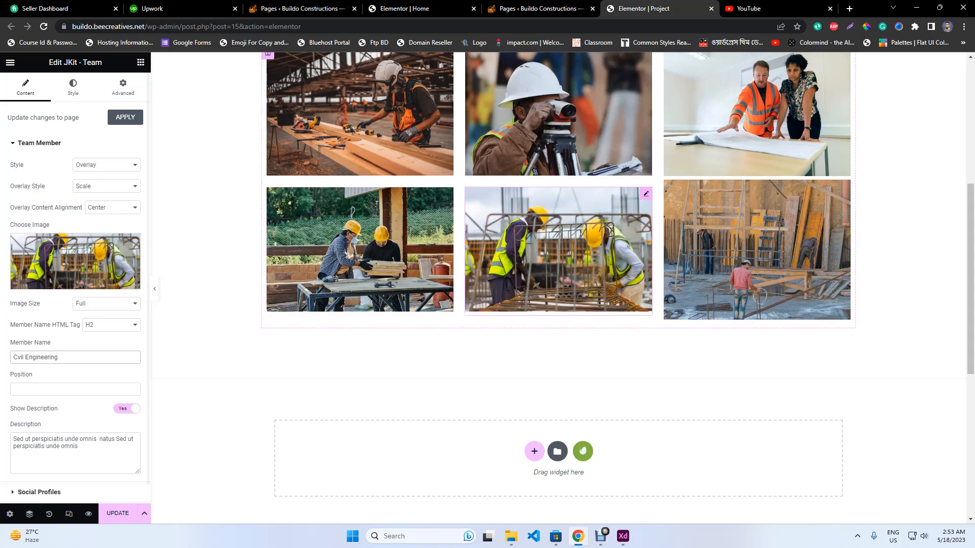
Set the last second-row card's member name to Roofing and save the page.
{"action": "left_click", "coordinate": [844, 187]}
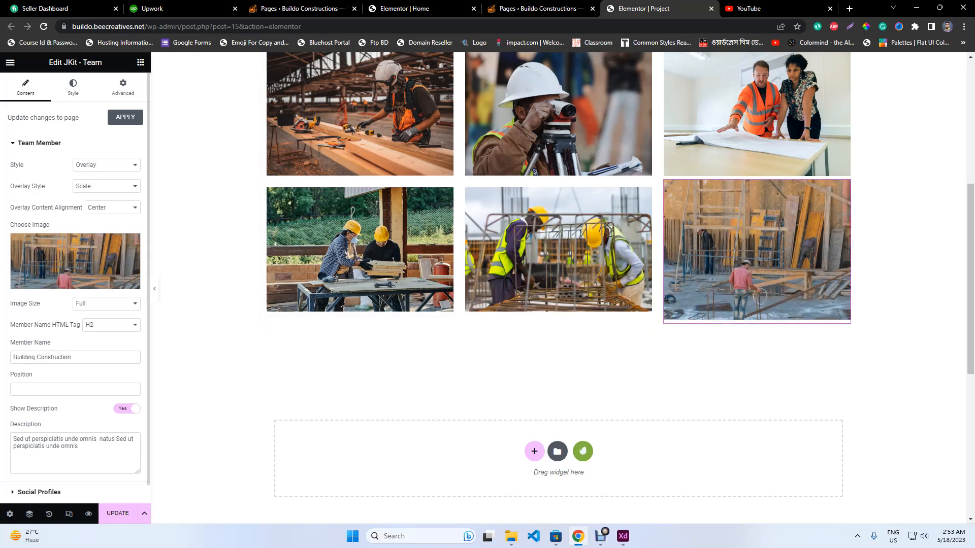
{"action": "type", "text": "Roofing"}
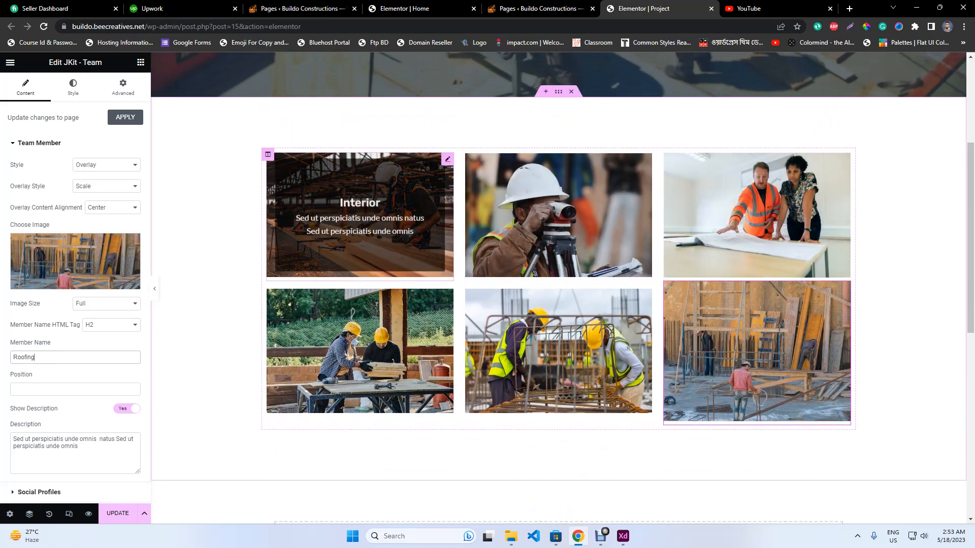
{"action": "scroll", "coordinate": [360, 219], "scroll_direction": "down", "scroll_amount": 3}
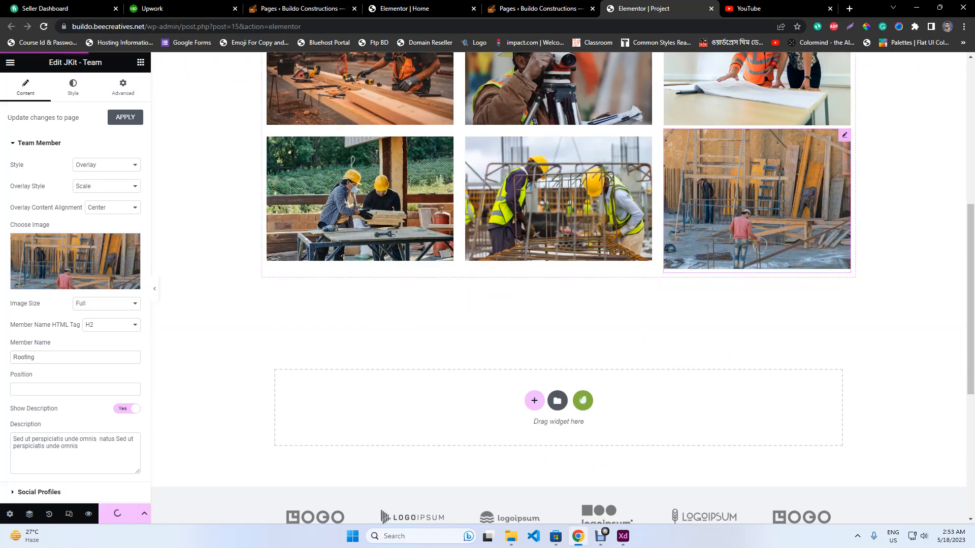
{"action": "scroll", "coordinate": [559, 223], "scroll_direction": "up", "scroll_amount": 1}
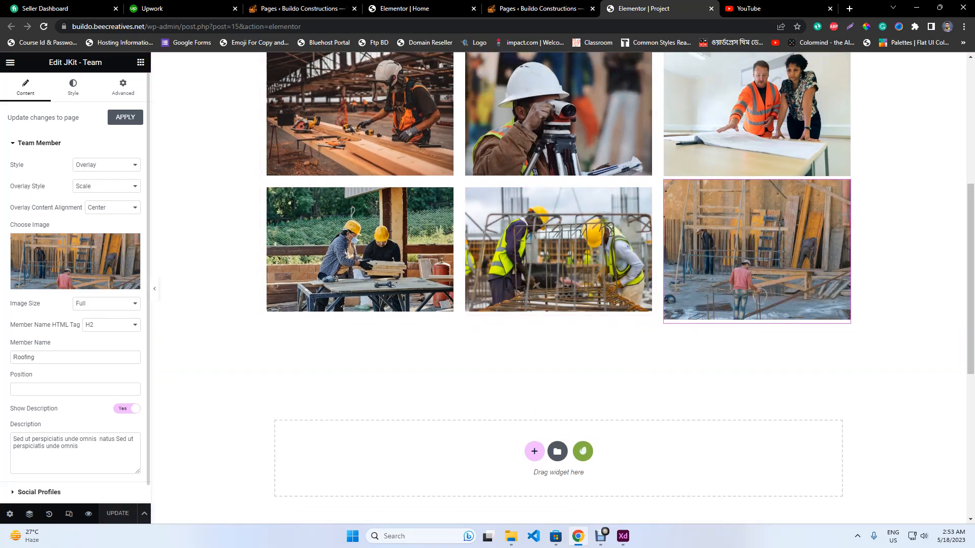
Try an image height of about 233 px on the last second-row card, and clear the value again.
{"action": "left_click", "coordinate": [73, 87]}
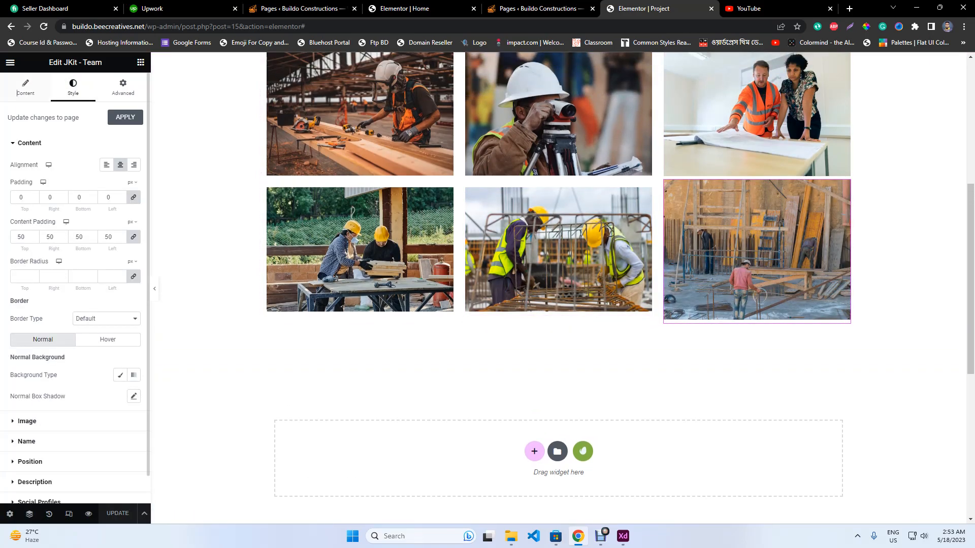
{"action": "scroll", "coordinate": [63, 277], "scroll_direction": "down", "scroll_amount": 1}
{"action": "left_click", "coordinate": [36, 392]}
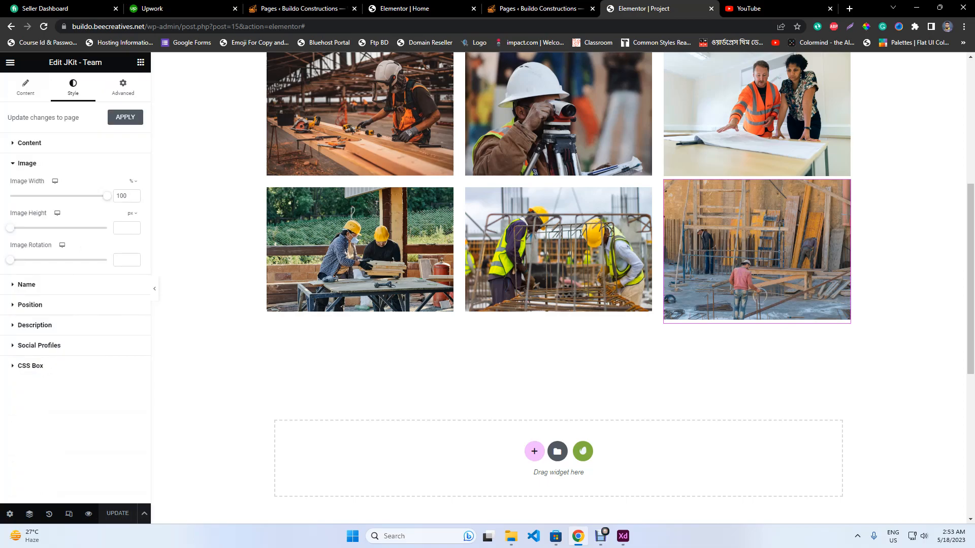
{"action": "left_click_drag", "start_coordinate": [10, 228], "coordinate": [32, 228]}
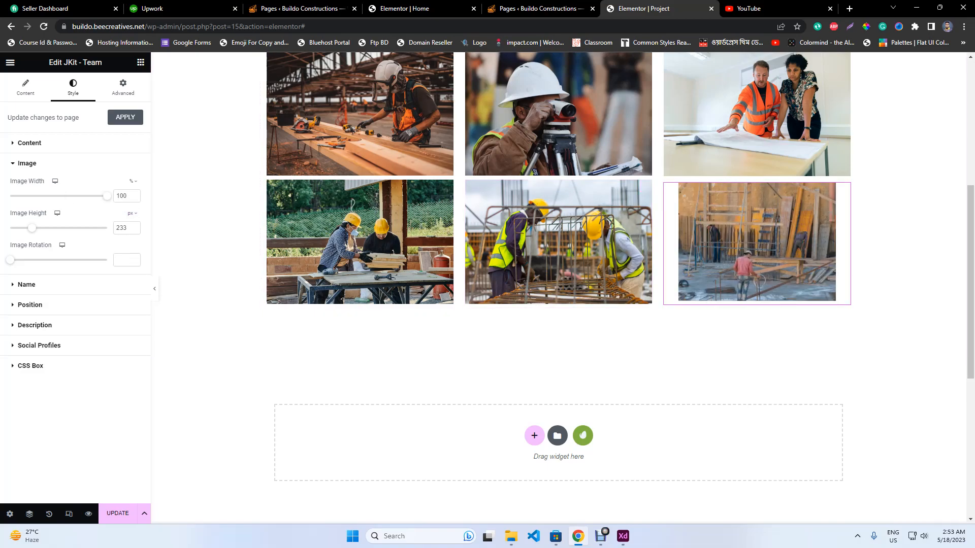
{"action": "key", "text": "BackSpace"}
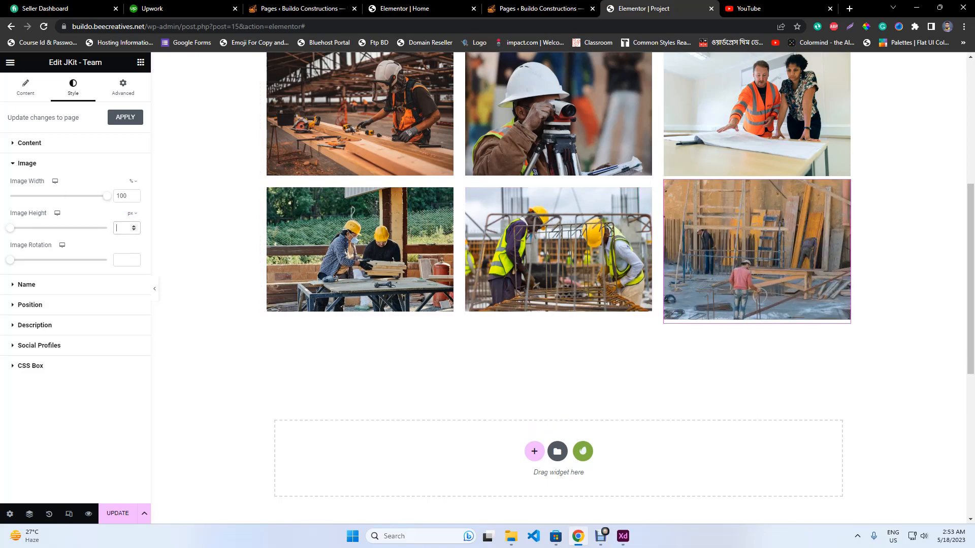
Replace the last second-row card's image with the library photo of street works with traffic cones, and save the page.
{"action": "left_click", "coordinate": [26, 87]}
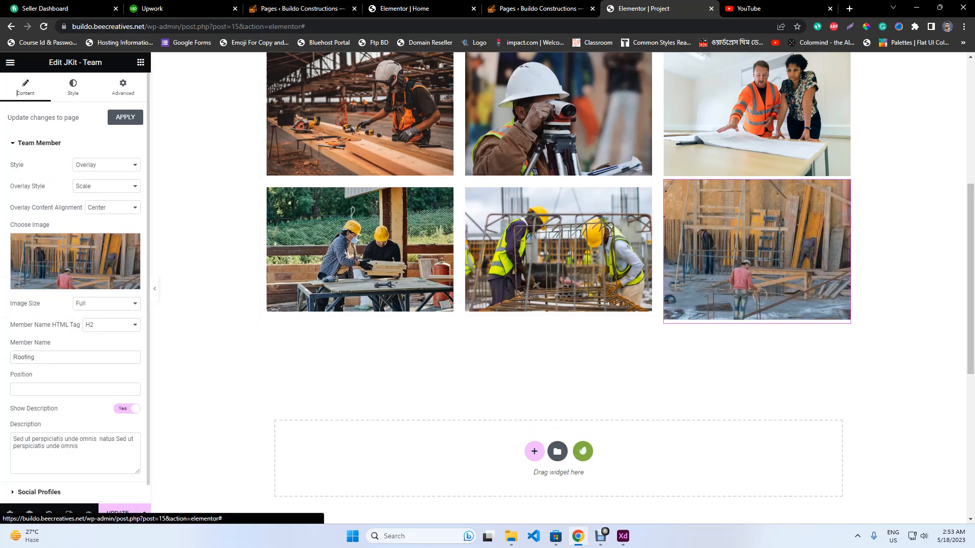
{"action": "left_click", "coordinate": [75, 261]}
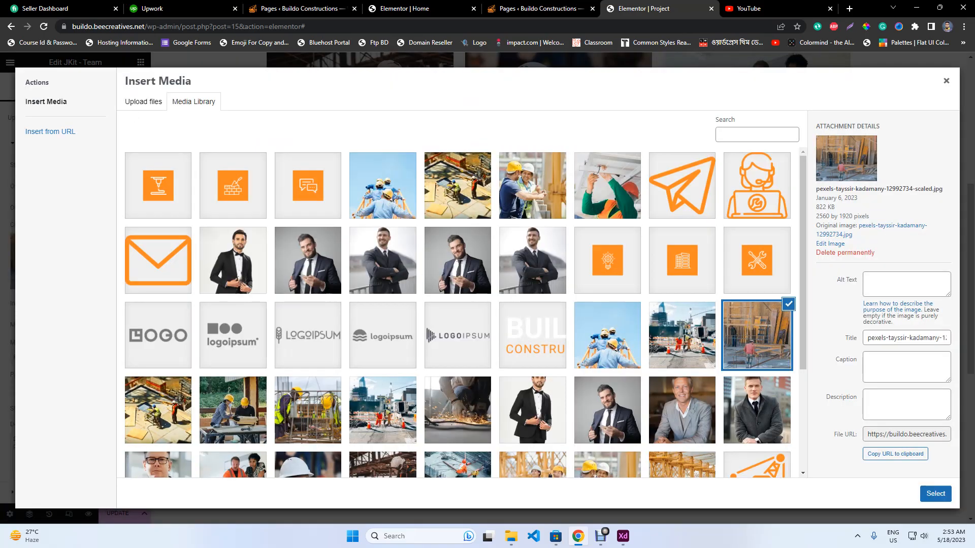
{"action": "left_click", "coordinate": [383, 411]}
{"action": "left_click", "coordinate": [936, 494]}
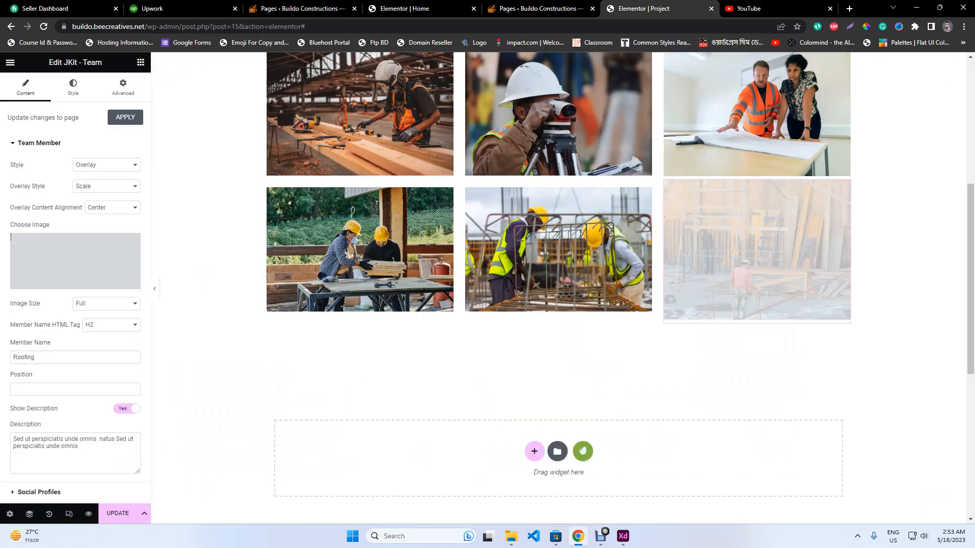
{"action": "scroll", "coordinate": [559, 288], "scroll_direction": "up", "scroll_amount": 2}
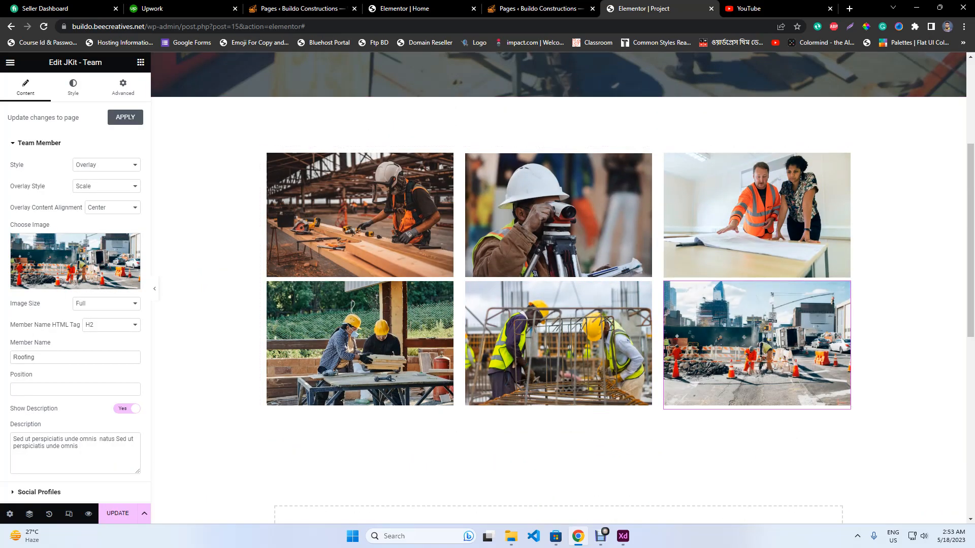
{"action": "scroll", "coordinate": [559, 330], "scroll_direction": "down", "scroll_amount": 3}
{"action": "scroll", "coordinate": [558, 330], "scroll_direction": "up", "scroll_amount": 3}
{"action": "scroll", "coordinate": [559, 330], "scroll_direction": "down", "scroll_amount": 5}
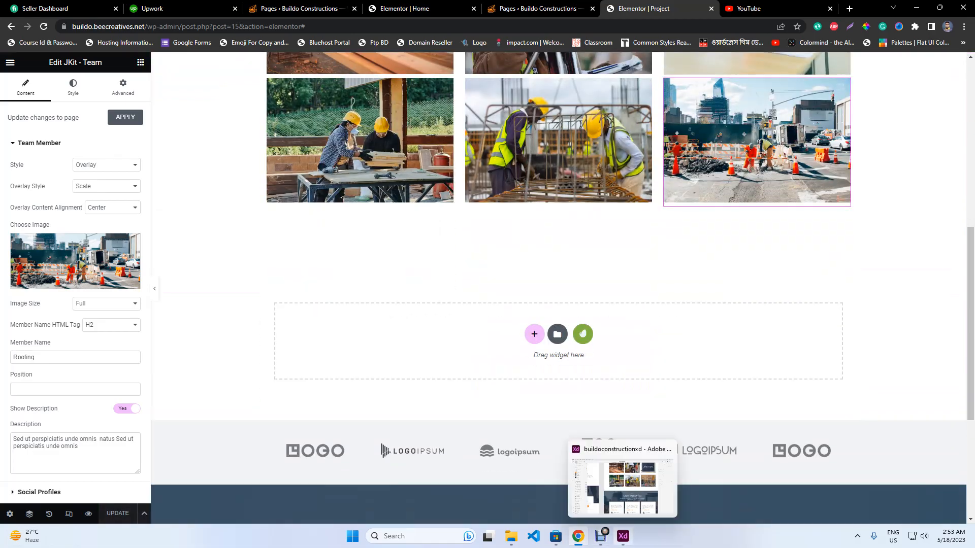
Check the XD design and copy the Client Testimonials section from the Home page in Elementor.
{"action": "left_click", "coordinate": [623, 536]}
{"action": "left_click", "coordinate": [579, 536]}
{"action": "left_click", "coordinate": [405, 8]}
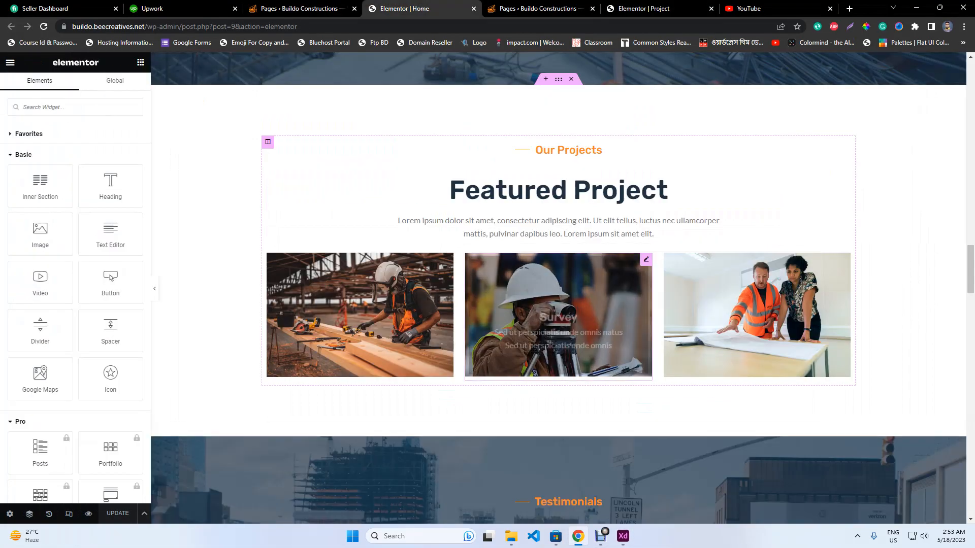
{"action": "scroll", "coordinate": [559, 315], "scroll_direction": "down", "scroll_amount": 7}
{"action": "scroll", "coordinate": [558, 315], "scroll_direction": "up", "scroll_amount": 2}
{"action": "scroll", "coordinate": [558, 315], "scroll_direction": "up", "scroll_amount": 1}
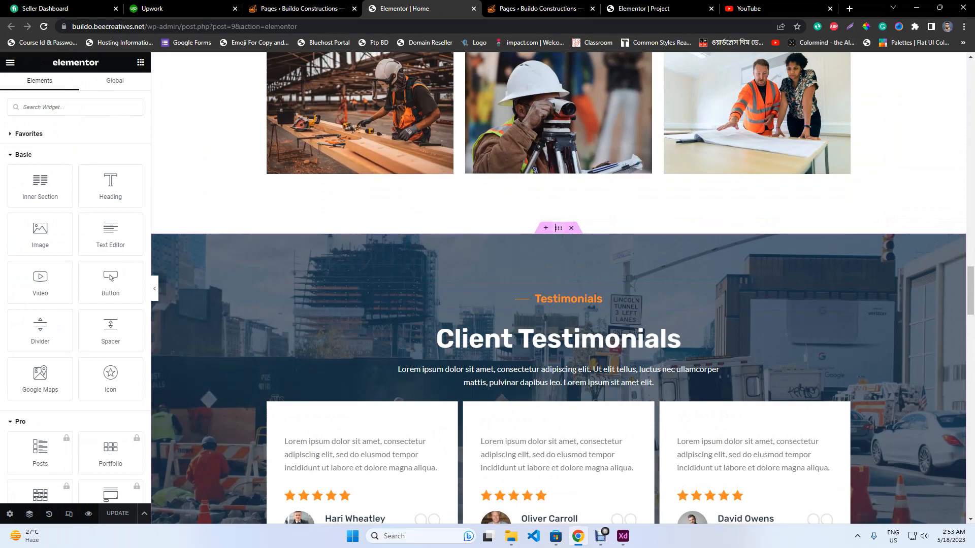
{"action": "right_click", "coordinate": [558, 228]}
{"action": "left_click", "coordinate": [579, 270]}
Paste the testimonials section below the project grid on the Project page and save the page.
{"action": "left_click", "coordinate": [538, 9]}
{"action": "left_click", "coordinate": [653, 9]}
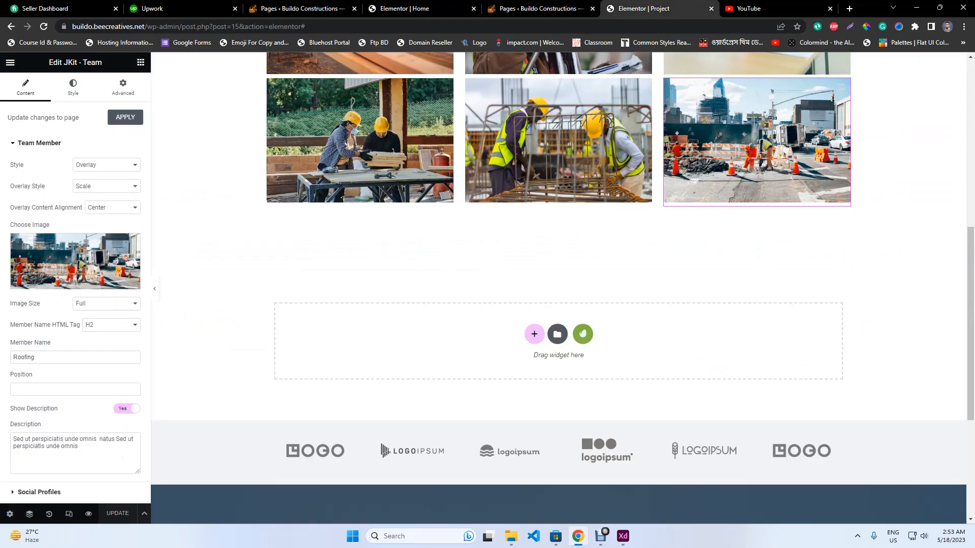
{"action": "scroll", "coordinate": [507, 203], "scroll_direction": "down", "scroll_amount": 4}
{"action": "right_click", "coordinate": [414, 107]}
{"action": "left_click", "coordinate": [441, 117]}
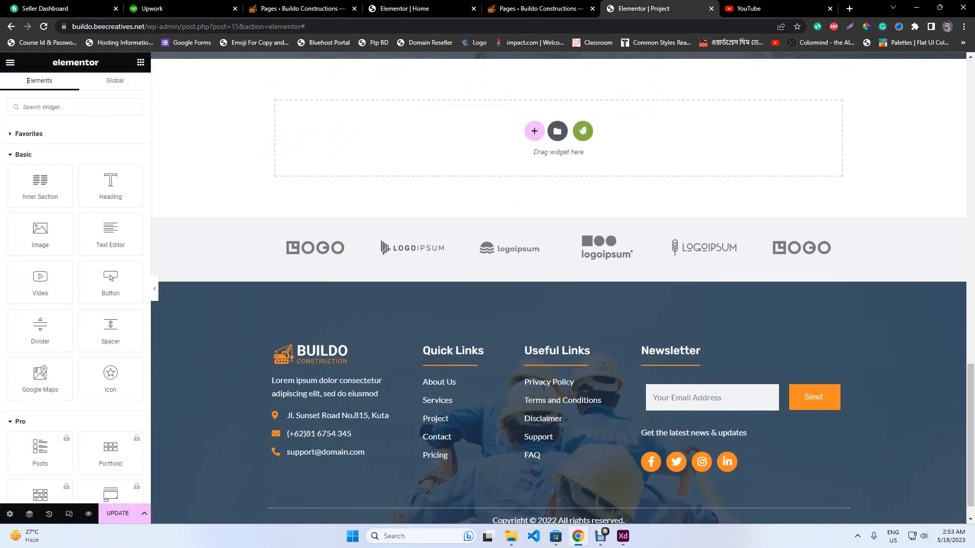
{"action": "scroll", "coordinate": [558, 289], "scroll_direction": "up", "scroll_amount": 6}
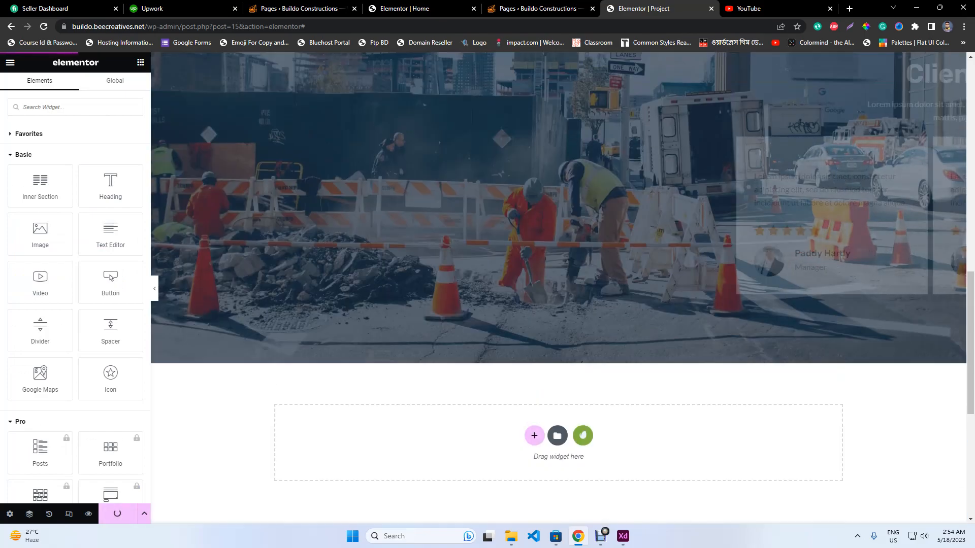
Check the How We Works section in the Adobe XD design, and copy the What Can We Do section from the Elementor Home page.
{"action": "left_click", "coordinate": [623, 536]}
{"action": "scroll", "coordinate": [569, 406], "scroll_direction": "down", "scroll_amount": 1}
{"action": "scroll", "coordinate": [582, 386], "scroll_direction": "down", "scroll_amount": 8}
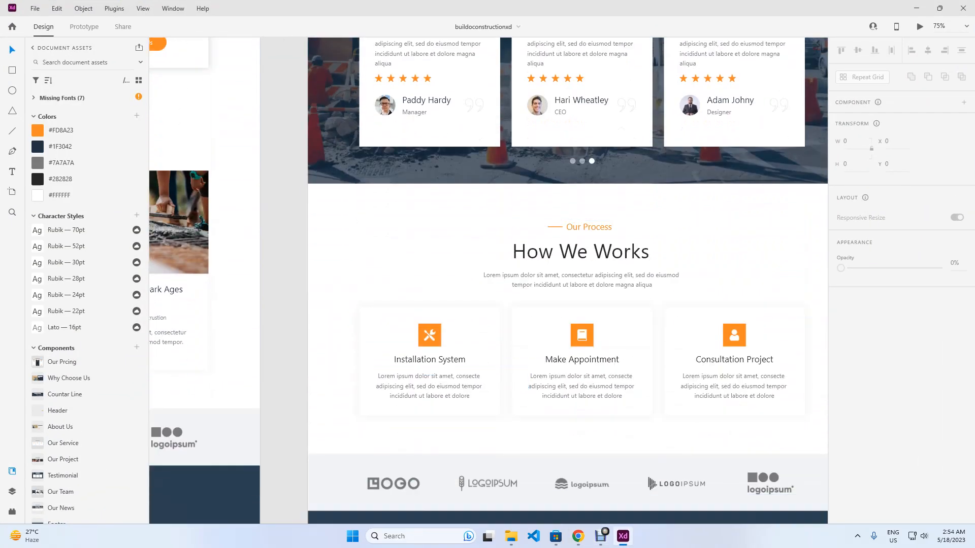
{"action": "scroll", "coordinate": [596, 363], "scroll_direction": "down", "scroll_amount": 3}
{"action": "scroll", "coordinate": [599, 330], "scroll_direction": "down", "scroll_amount": 2}
{"action": "scroll", "coordinate": [600, 300], "scroll_direction": "up", "scroll_amount": 3}
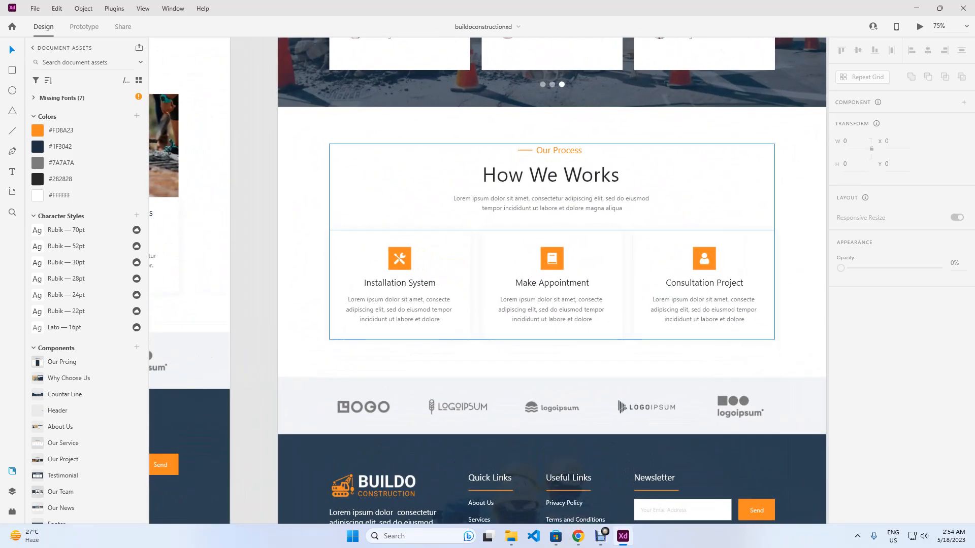
{"action": "left_click", "coordinate": [578, 536]}
{"action": "left_click", "coordinate": [541, 9]}
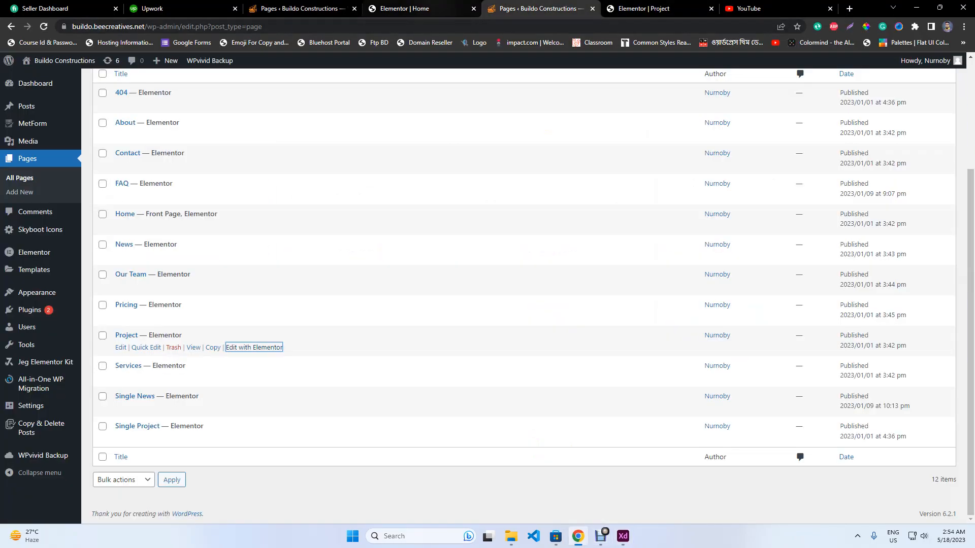
{"action": "left_click", "coordinate": [430, 9]}
{"action": "scroll", "coordinate": [584, 432], "scroll_direction": "up", "scroll_amount": 18}
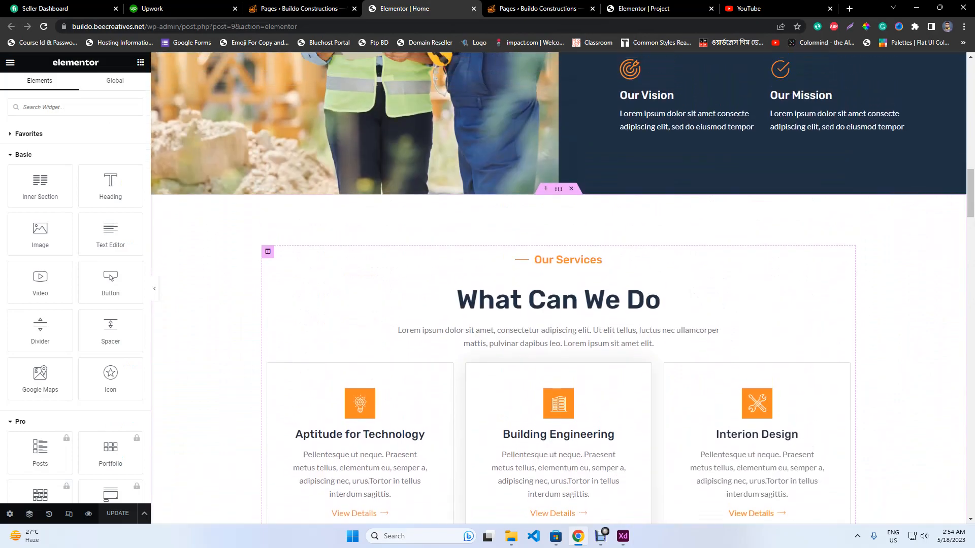
{"action": "right_click", "coordinate": [558, 207]}
{"action": "left_click", "coordinate": [582, 252]}
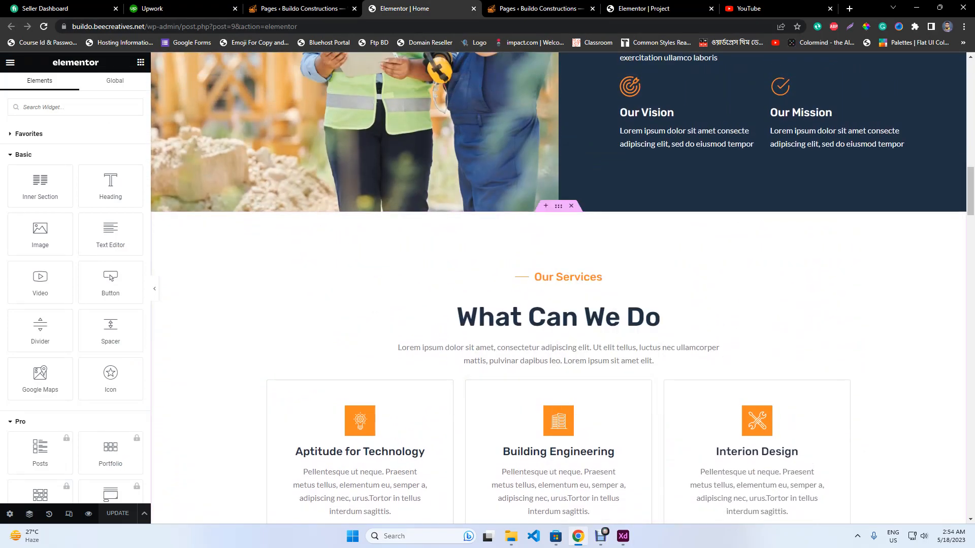
Paste the copied services section below the testimonials on the Project page.
{"action": "left_click", "coordinate": [644, 8]}
{"action": "scroll", "coordinate": [559, 284], "scroll_direction": "down", "scroll_amount": 5}
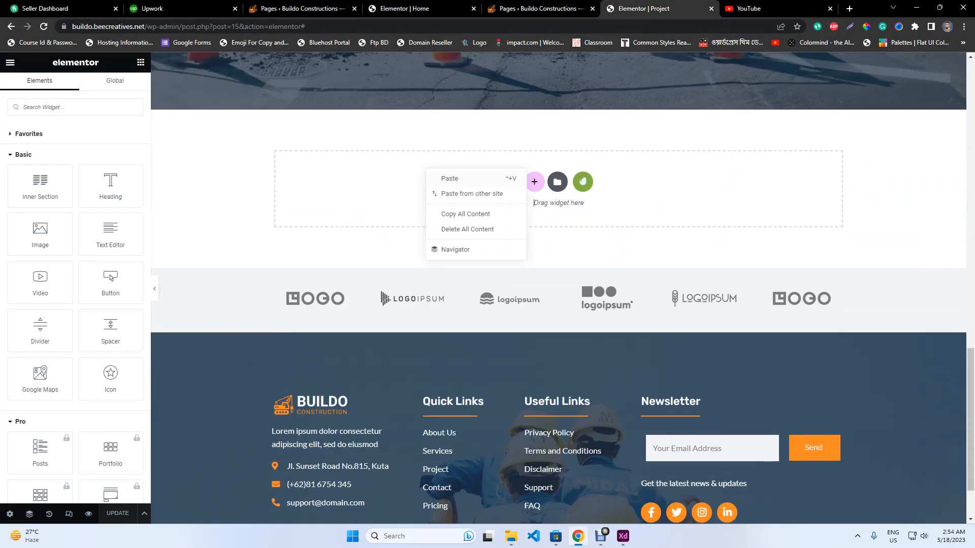
{"action": "left_click", "coordinate": [449, 178]}
Replace the pasted section's Our Services divider text with Our Process copied from the Adobe XD design, and update the page.
{"action": "key", "text": "alt+Tab"}
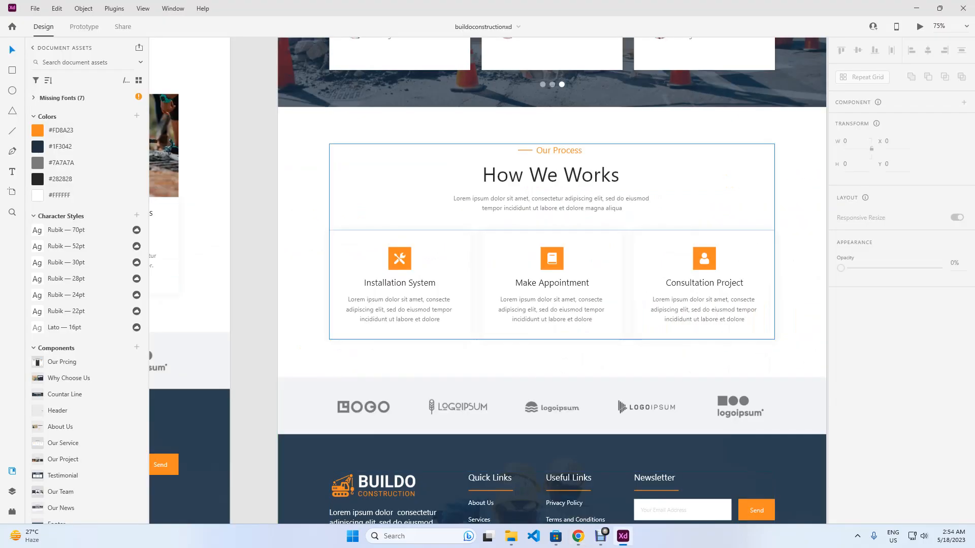
{"action": "double_click", "coordinate": [559, 151]}
{"action": "double_click", "coordinate": [558, 151]}
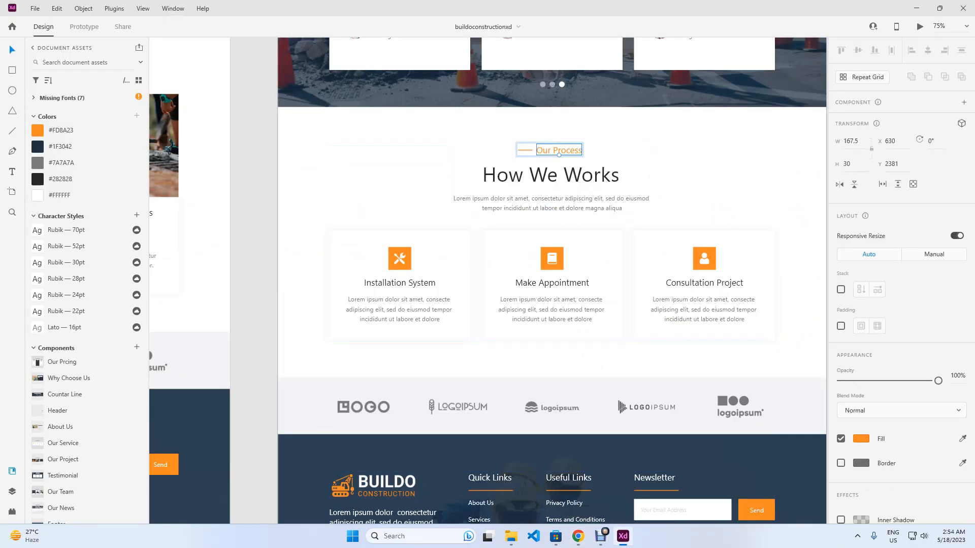
{"action": "double_click", "coordinate": [558, 151]}
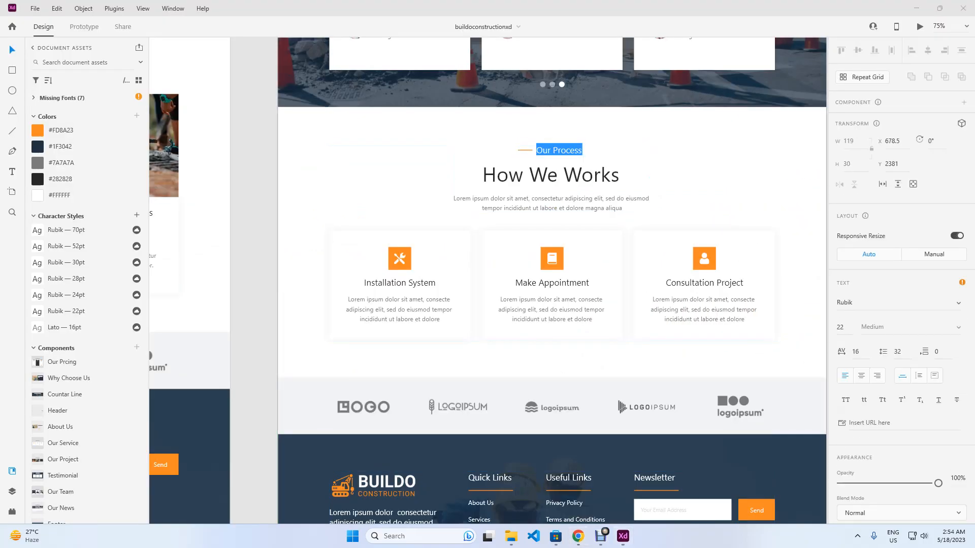
{"action": "key", "text": "alt+Tab"}
{"action": "left_click", "coordinate": [568, 175]}
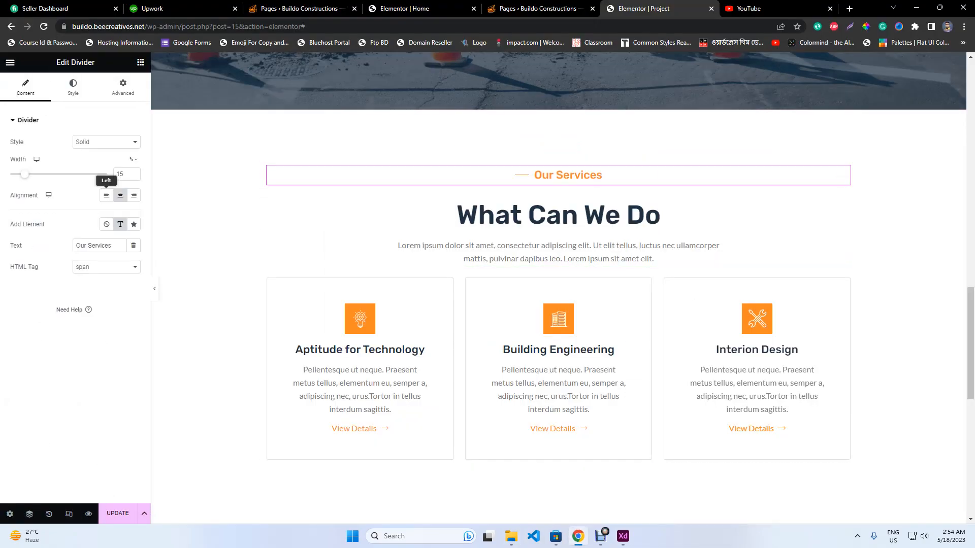
{"action": "left_click", "coordinate": [100, 246]}
{"action": "key", "text": "ctrl+a"}
{"action": "key", "text": "ctrl+v"}
{"action": "left_click", "coordinate": [117, 514]}
{"action": "left_click", "coordinate": [600, 536]}
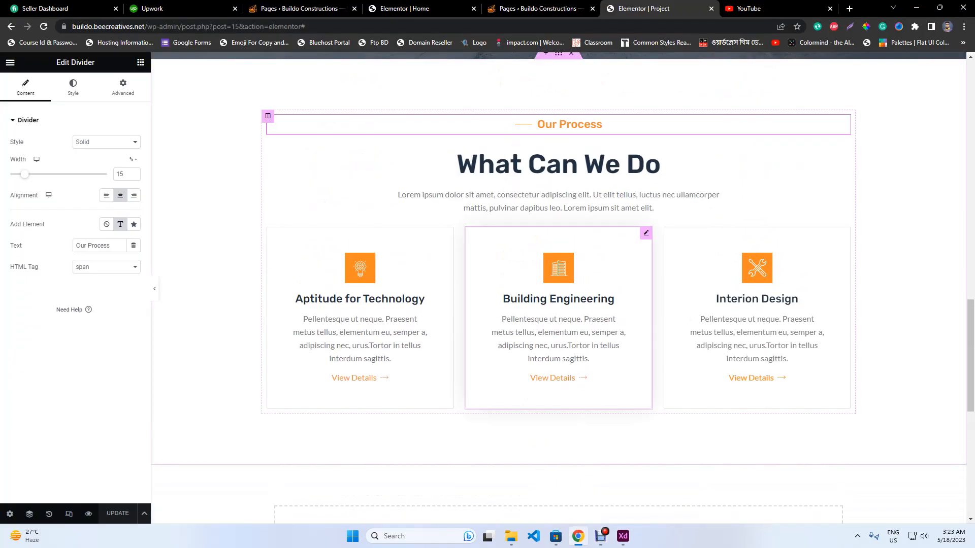
Replace the What Can We Do heading on the Project page with How We Works copied from the Adobe XD design.
{"action": "left_click", "coordinate": [623, 536]}
{"action": "double_click", "coordinate": [599, 175]}
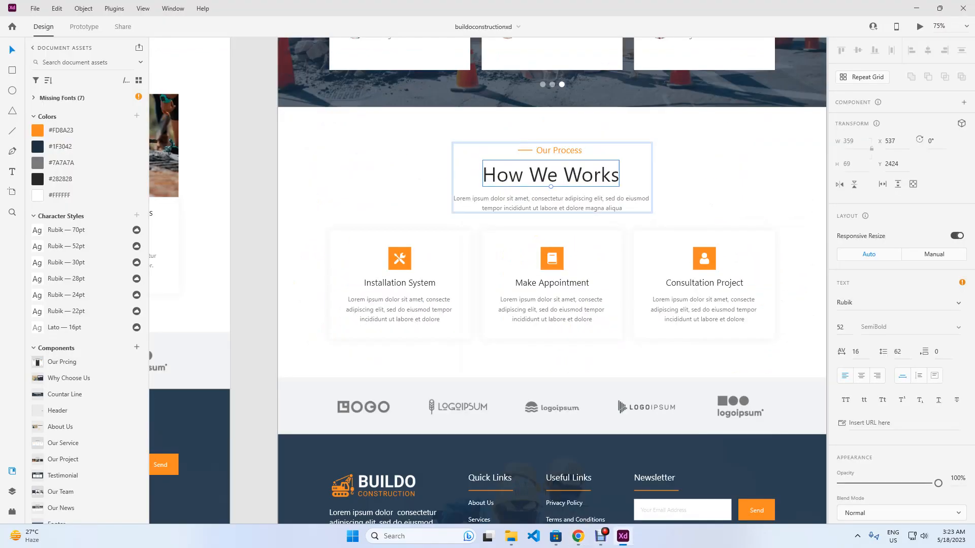
{"action": "key", "text": "ctrl+a"}
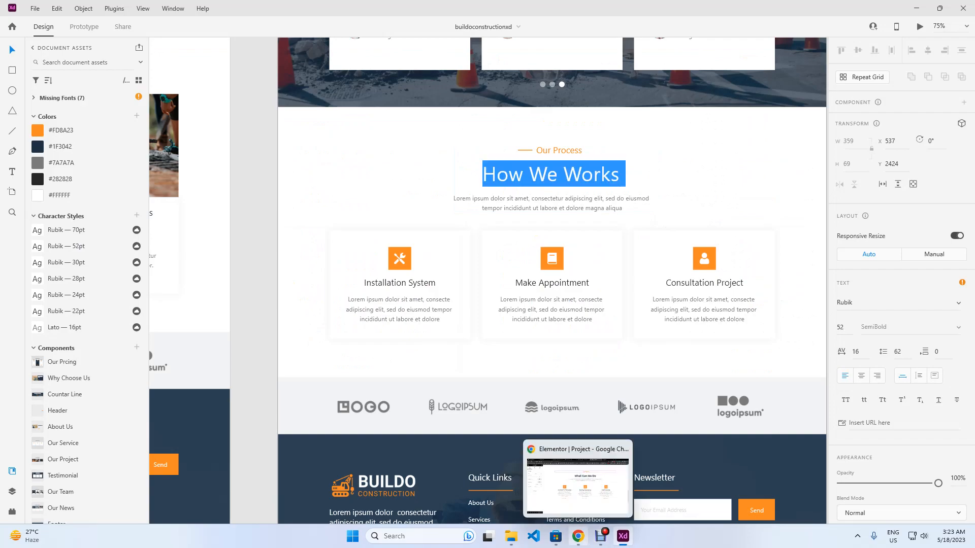
{"action": "left_click", "coordinate": [578, 536]}
{"action": "left_click", "coordinate": [75, 197]}
{"action": "key", "text": "ctrl+a"}
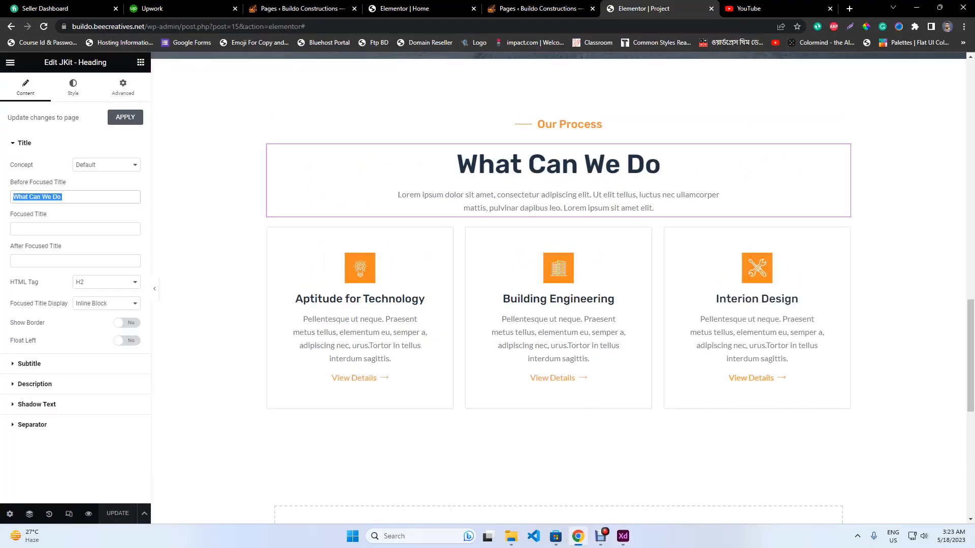
{"action": "key", "text": "ctrl+v"}
Copy the Installation System title from the Adobe XD design into the first icon box on the Project page.
{"action": "left_click", "coordinate": [623, 536]}
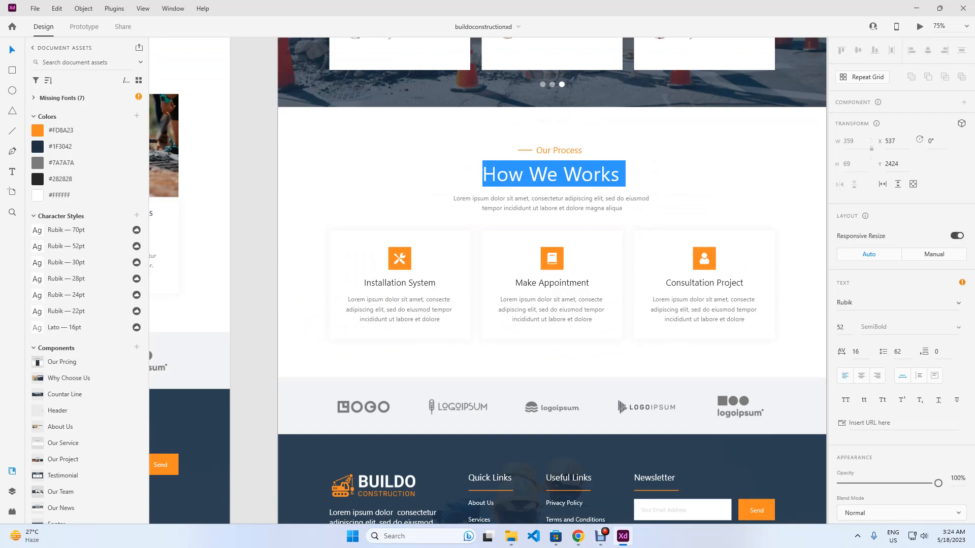
{"action": "double_click", "coordinate": [400, 283]}
{"action": "double_click", "coordinate": [400, 283]}
{"action": "double_click", "coordinate": [400, 283]}
{"action": "double_click", "coordinate": [400, 283]}
{"action": "key", "text": "ctrl+a"}
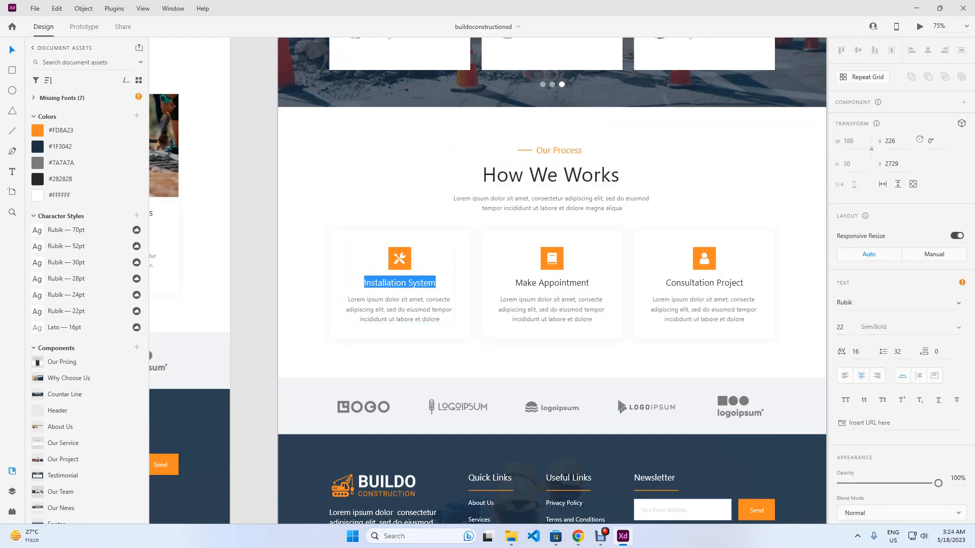
{"action": "left_click", "coordinate": [578, 536]}
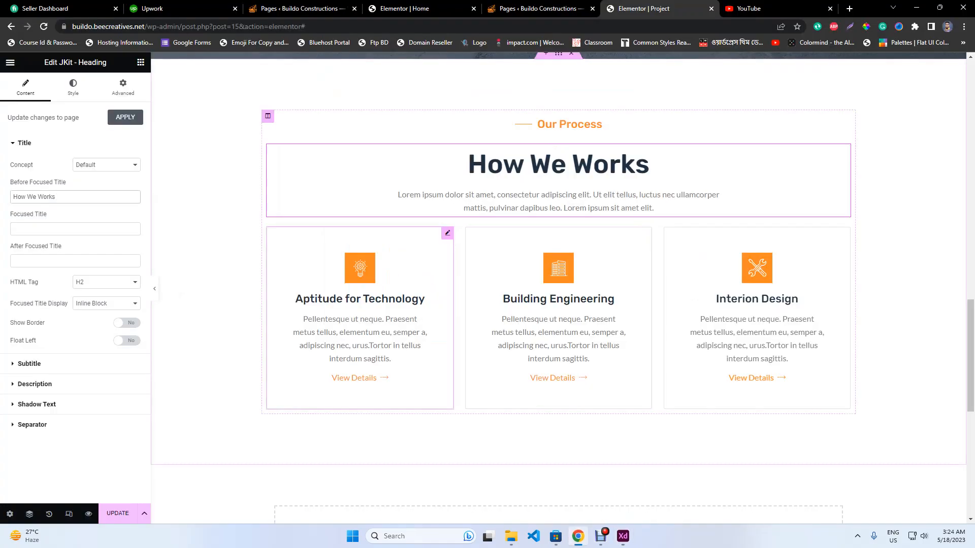
{"action": "left_click", "coordinate": [375, 309]}
{"action": "left_click", "coordinate": [11, 143]}
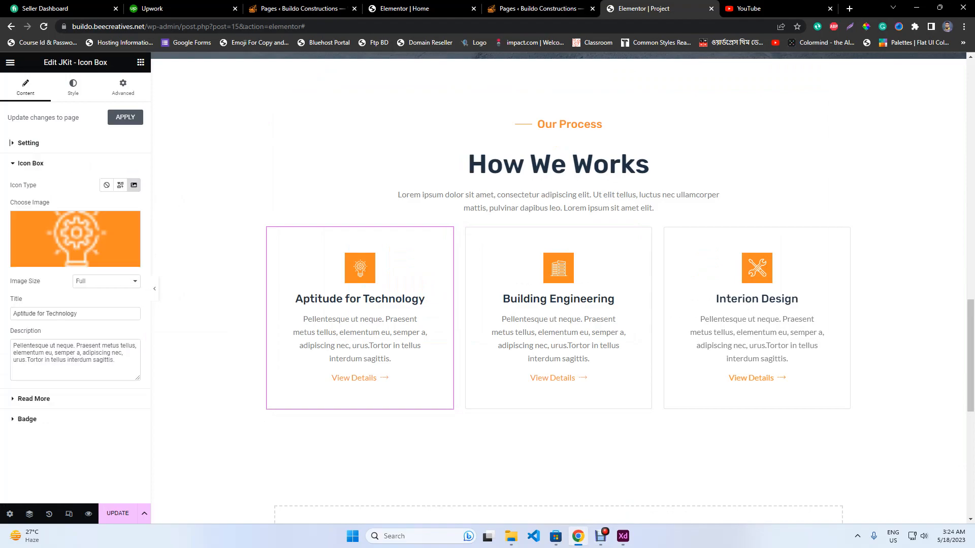
Set the first icon box's image to the crossed-tools picture Icon.png from the media library.
{"action": "left_click", "coordinate": [75, 239]}
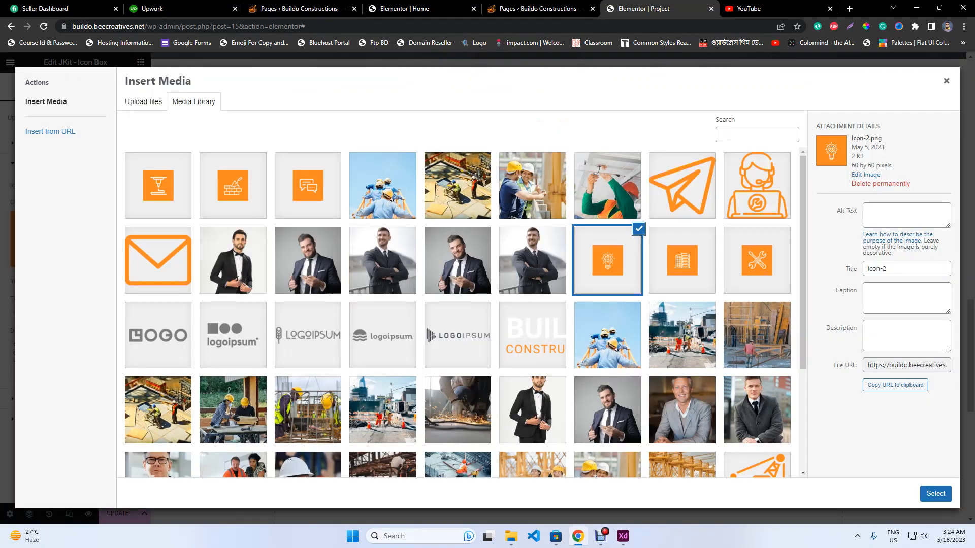
{"action": "left_click", "coordinate": [757, 260]}
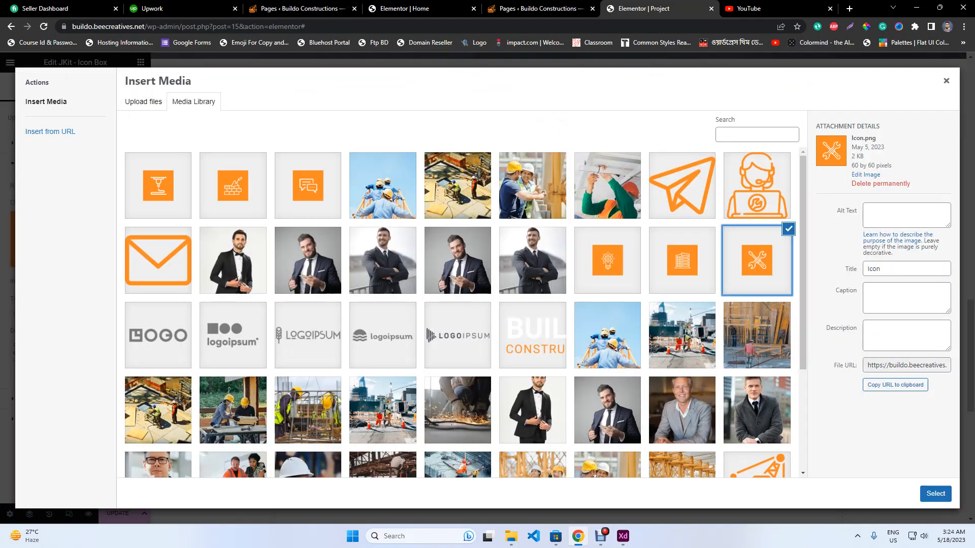
{"action": "left_click", "coordinate": [935, 494]}
Copy the Make Appointment title from the Adobe XD design into the second icon box.
{"action": "left_click", "coordinate": [623, 536]}
{"action": "left_click", "coordinate": [552, 283]}
{"action": "double_click", "coordinate": [552, 283]}
{"action": "double_click", "coordinate": [552, 283]}
{"action": "left_click", "coordinate": [595, 282]}
{"action": "double_click", "coordinate": [568, 282]}
{"action": "key", "text": "ctrl+a"}
{"action": "key", "text": "alt+Tab"}
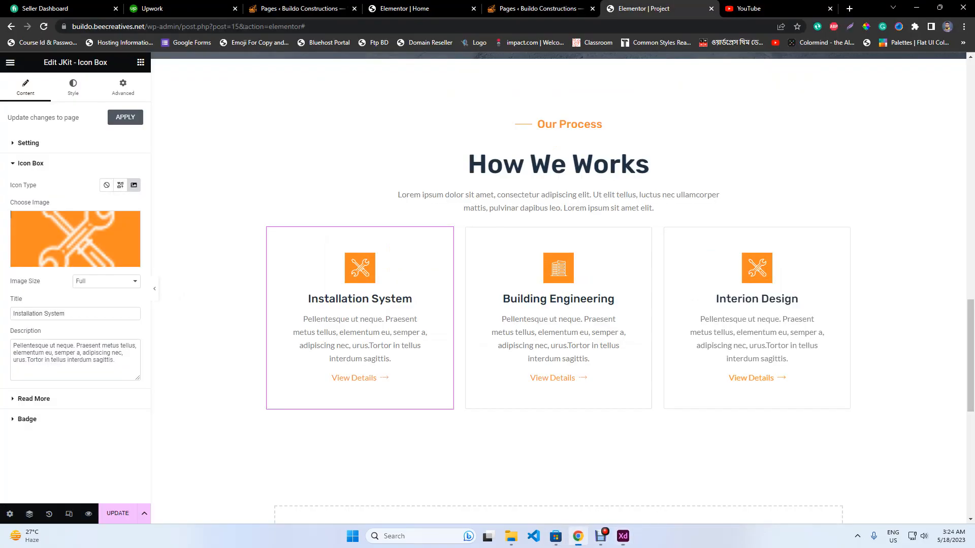
{"action": "left_click_drag", "start_coordinate": [646, 233], "coordinate": [647, 232]}
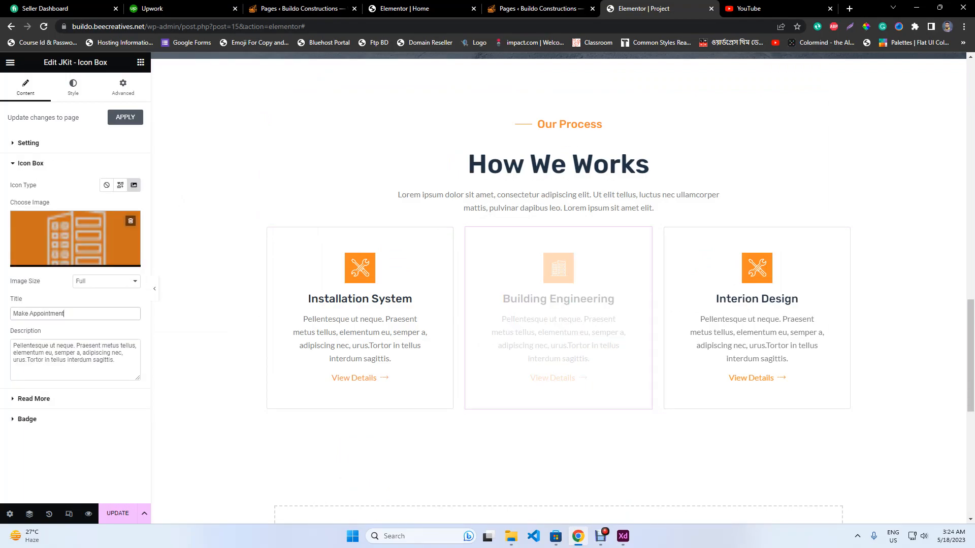
Look through the media library for a book icon for the Make Appointment box, and return to the Adobe XD design.
{"action": "left_click", "coordinate": [75, 238]}
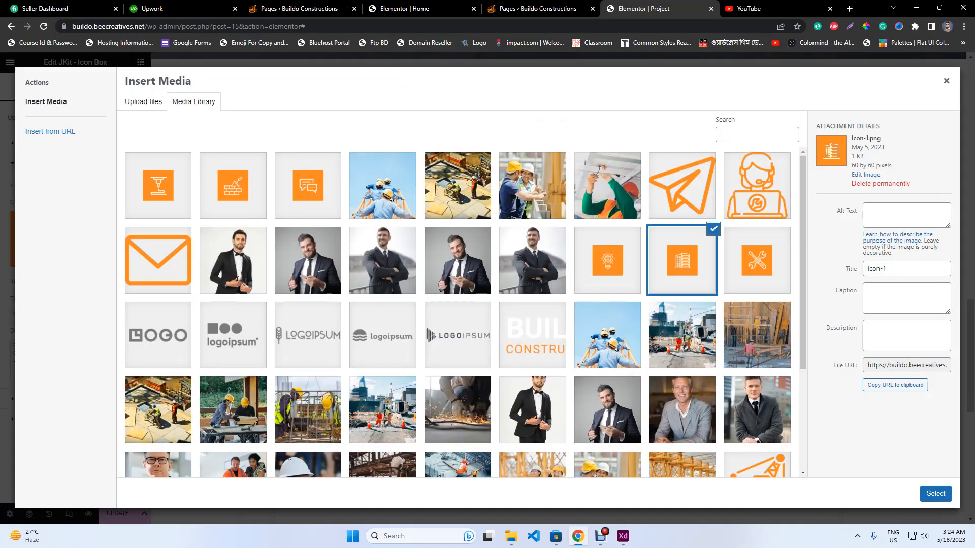
{"action": "scroll", "coordinate": [457, 313], "scroll_direction": "down", "scroll_amount": 3}
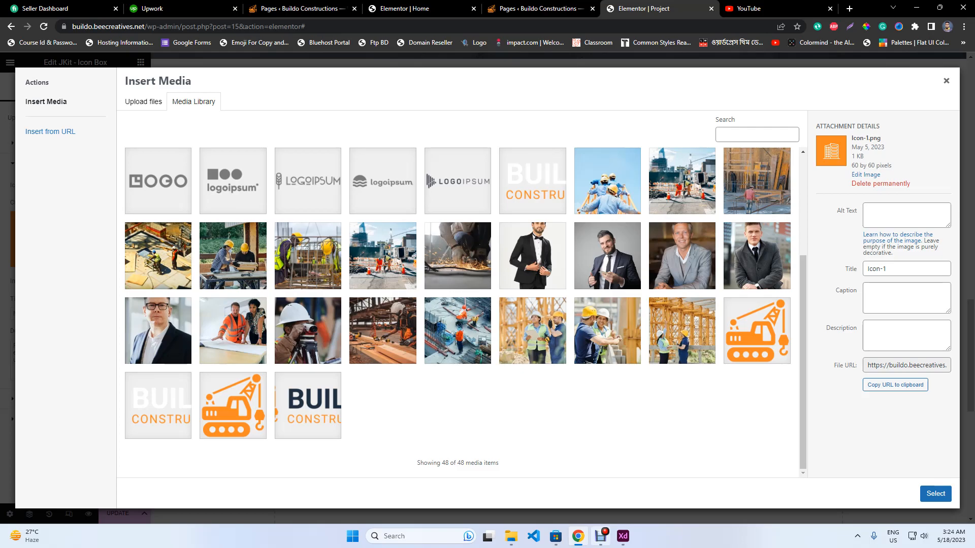
{"action": "left_click", "coordinate": [623, 536]}
{"action": "key", "text": "Escape"}
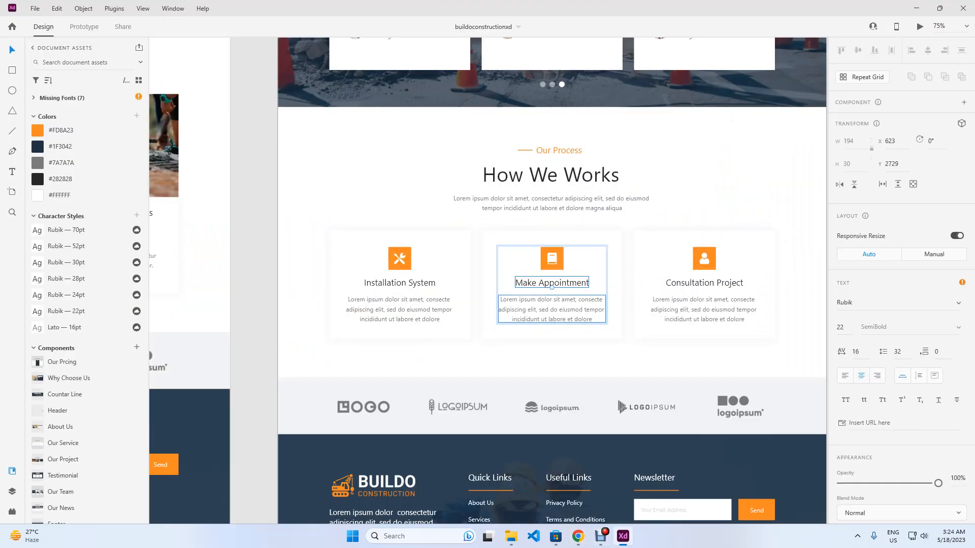
Ungroup the How We Works section and its Make Appointment card in the design, and select the book icon on its own.
{"action": "left_click", "coordinate": [801, 304]}
{"action": "right_click", "coordinate": [570, 244]}
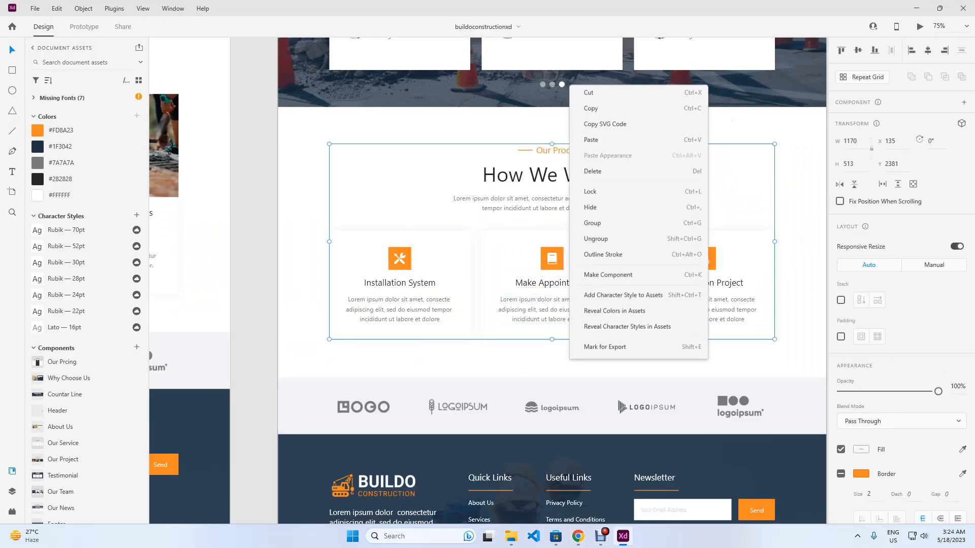
{"action": "left_click", "coordinate": [603, 155]}
{"action": "left_click", "coordinate": [682, 175]}
{"action": "right_click", "coordinate": [603, 274]}
{"action": "left_click", "coordinate": [629, 155]}
{"action": "left_click", "coordinate": [603, 274]}
{"action": "right_click", "coordinate": [603, 275]}
{"action": "left_click", "coordinate": [630, 155]}
{"action": "right_click", "coordinate": [557, 282]}
{"action": "left_click", "coordinate": [583, 154]}
{"action": "left_click", "coordinate": [571, 388]}
{"action": "left_click", "coordinate": [557, 283]}
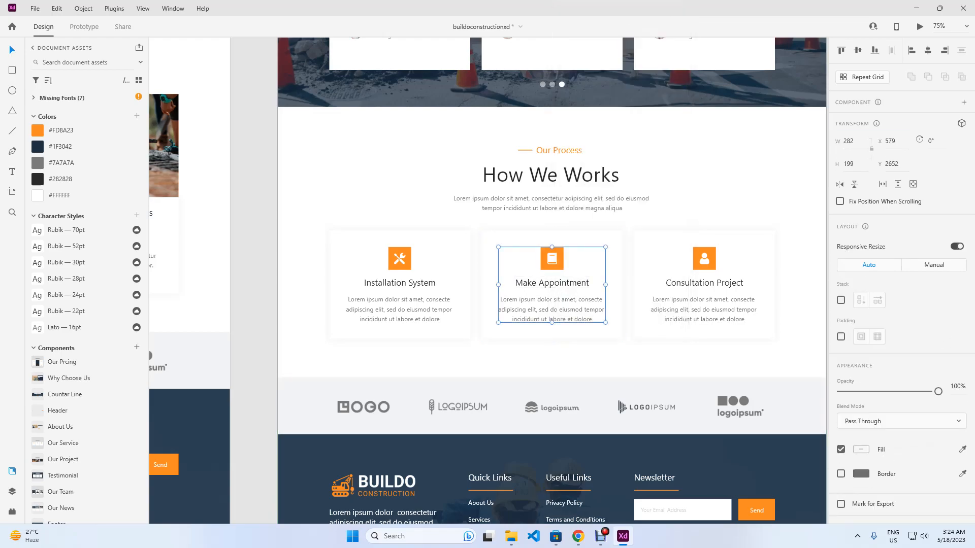
{"action": "right_click", "coordinate": [559, 283]}
{"action": "left_click", "coordinate": [584, 154]}
{"action": "left_click", "coordinate": [571, 359]}
{"action": "left_click", "coordinate": [553, 260]}
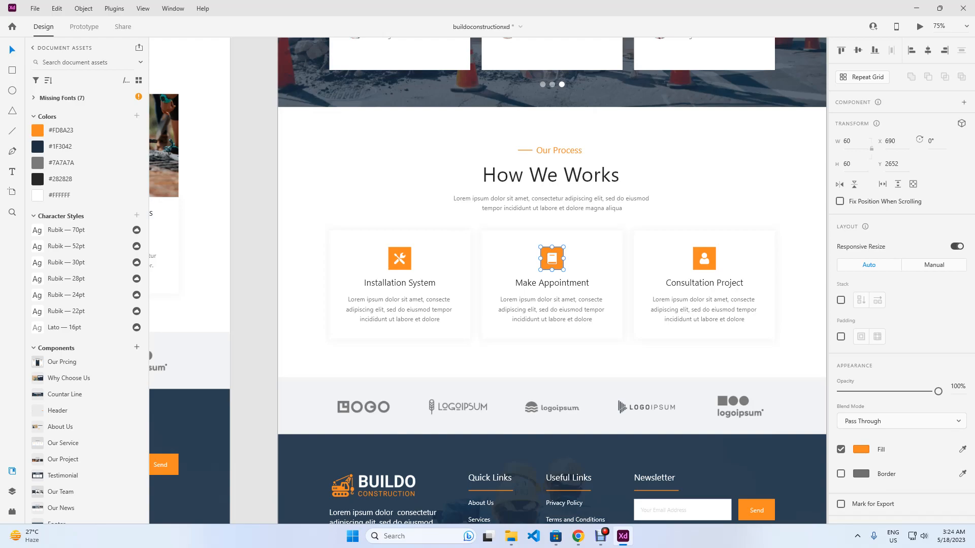
Shift the book icon to X 713, Y 2636 in its card, undoing its deletion along the way.
{"action": "left_click_drag", "start_coordinate": [553, 260], "coordinate": [575, 257]}
{"action": "key", "text": "Delete"}
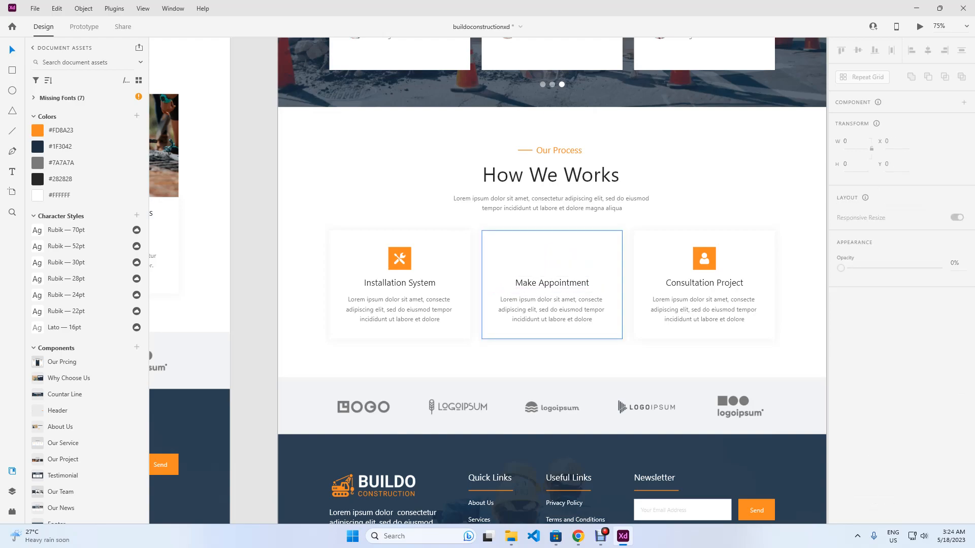
{"action": "key", "text": "ctrl+z"}
{"action": "left_click", "coordinate": [560, 359]}
{"action": "left_click_drag", "start_coordinate": [573, 255], "coordinate": [561, 252]}
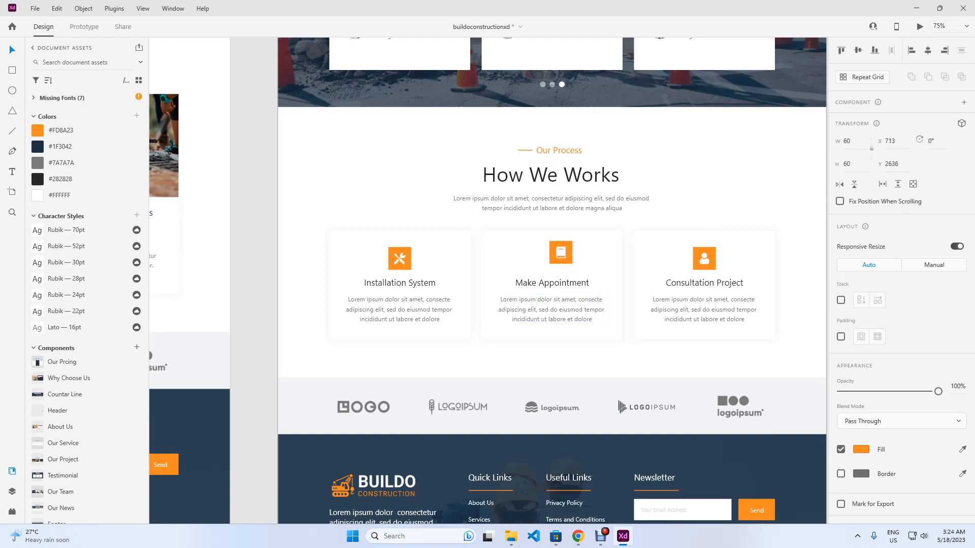
Ungroup the Consultation Project card in the design, and select its person icon on its own.
{"action": "left_click", "coordinate": [704, 279]}
{"action": "right_click", "coordinate": [715, 270]}
{"action": "left_click", "coordinate": [741, 154]}
{"action": "left_click", "coordinate": [736, 359]}
{"action": "left_click", "coordinate": [726, 316]}
{"action": "right_click", "coordinate": [705, 305]}
{"action": "left_click", "coordinate": [734, 154]}
{"action": "left_click", "coordinate": [731, 359]}
{"action": "left_click", "coordinate": [705, 277]}
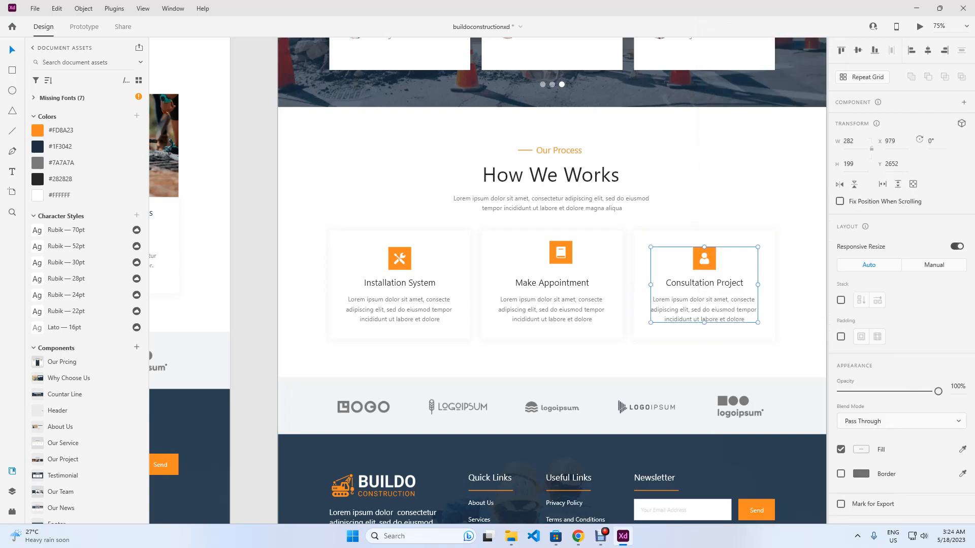
{"action": "right_click", "coordinate": [704, 270]}
{"action": "left_click", "coordinate": [732, 154]}
{"action": "left_click", "coordinate": [731, 360]}
{"action": "left_click", "coordinate": [704, 259]}
Select the book icon together with the person icon and export both from the design.
{"action": "left_click", "coordinate": [561, 253], "text": "shift"}
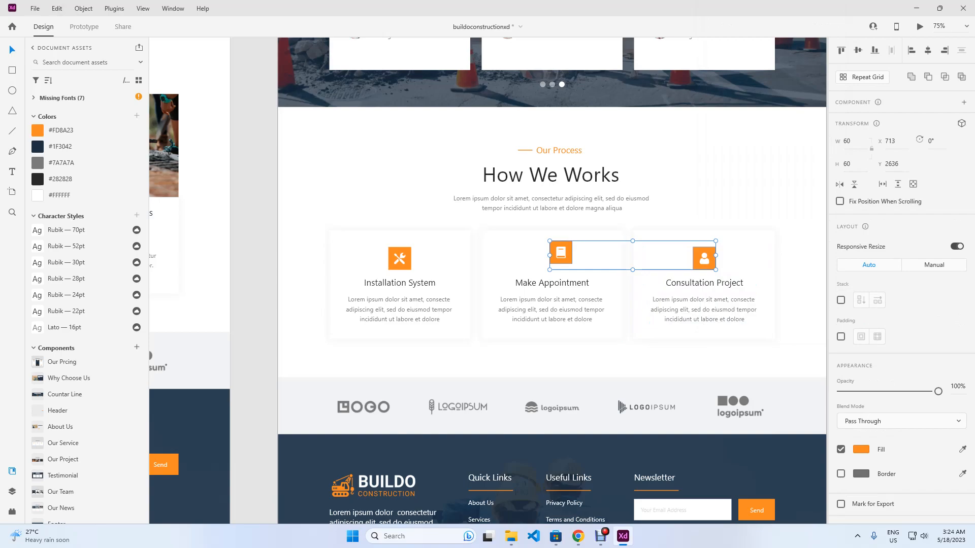
{"action": "left_click", "coordinate": [35, 8]}
{"action": "mouse_move", "coordinate": [76, 215]}
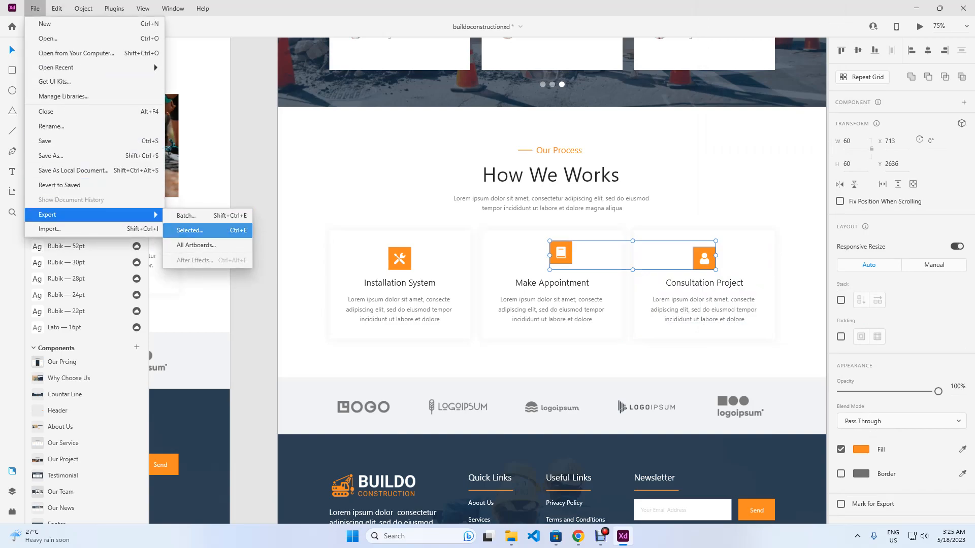
{"action": "left_click", "coordinate": [190, 230]}
{"action": "left_click", "coordinate": [526, 287]}
Upload Group 110.png and Group 112.png in Elementor, and set the book icon as the Make Appointment box's image.
{"action": "left_click", "coordinate": [578, 536]}
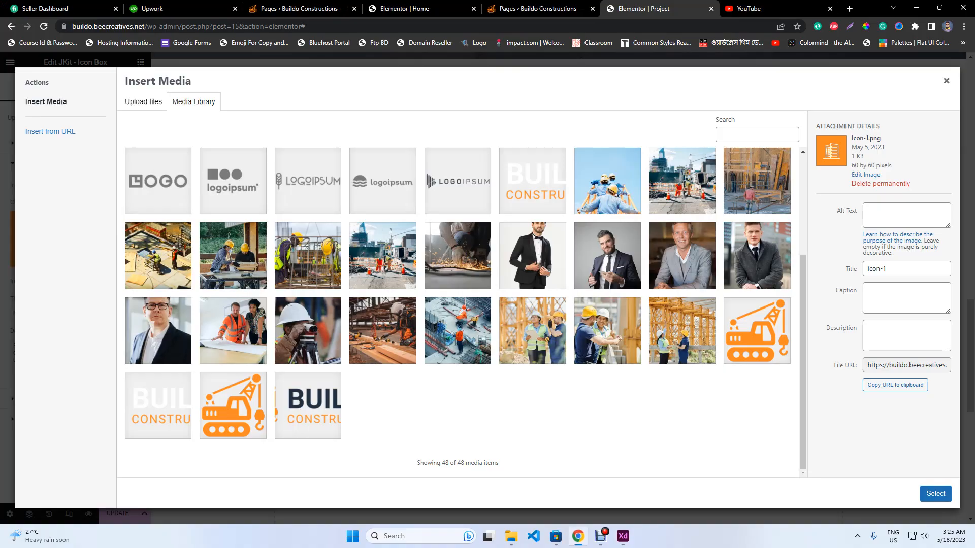
{"action": "left_click", "coordinate": [143, 101]}
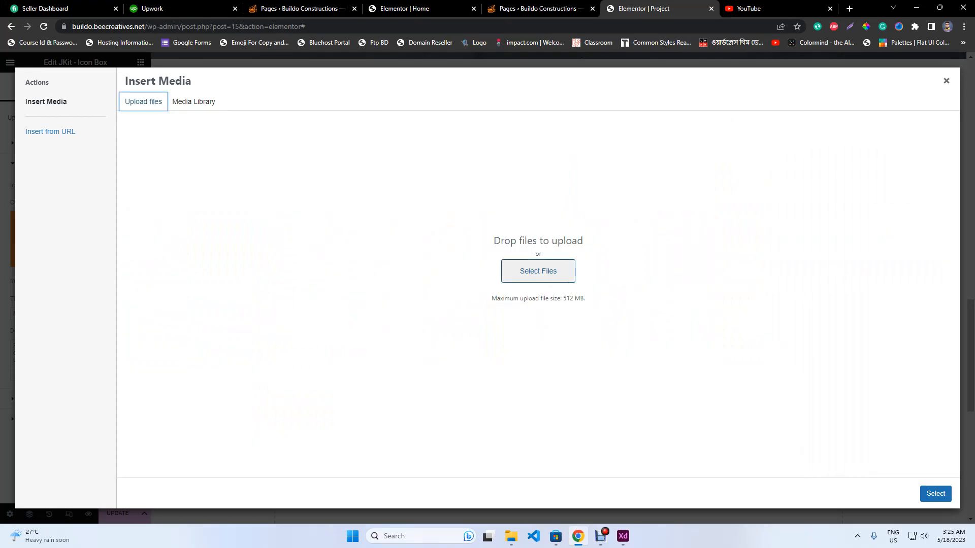
{"action": "left_click", "coordinate": [538, 271]}
{"action": "left_click", "coordinate": [175, 96]}
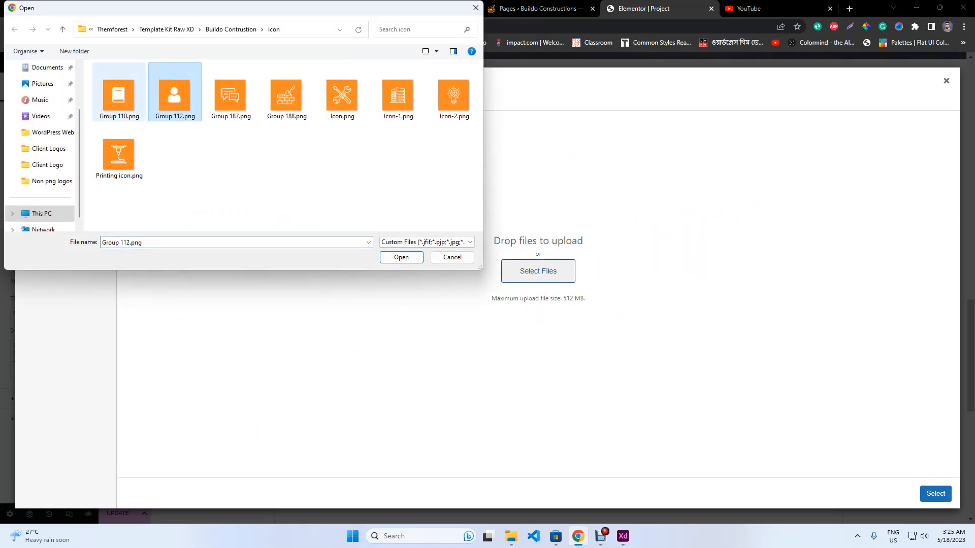
{"action": "left_click", "coordinate": [119, 96], "text": "ctrl"}
{"action": "left_click", "coordinate": [401, 257]}
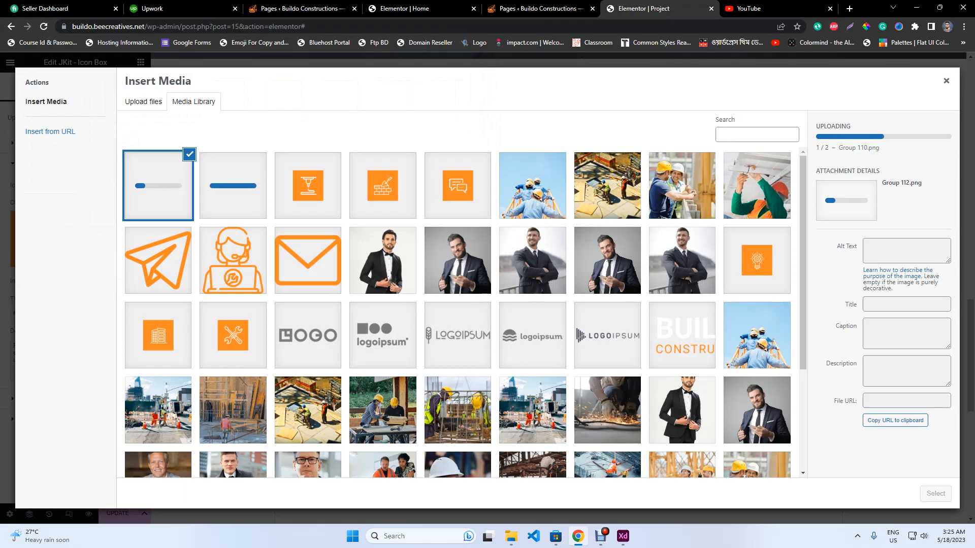
{"action": "left_click", "coordinate": [232, 186]}
{"action": "left_click", "coordinate": [936, 494]}
Copy the Consultation Project title from the Adobe XD design into the third icon box.
{"action": "left_click", "coordinate": [623, 536]}
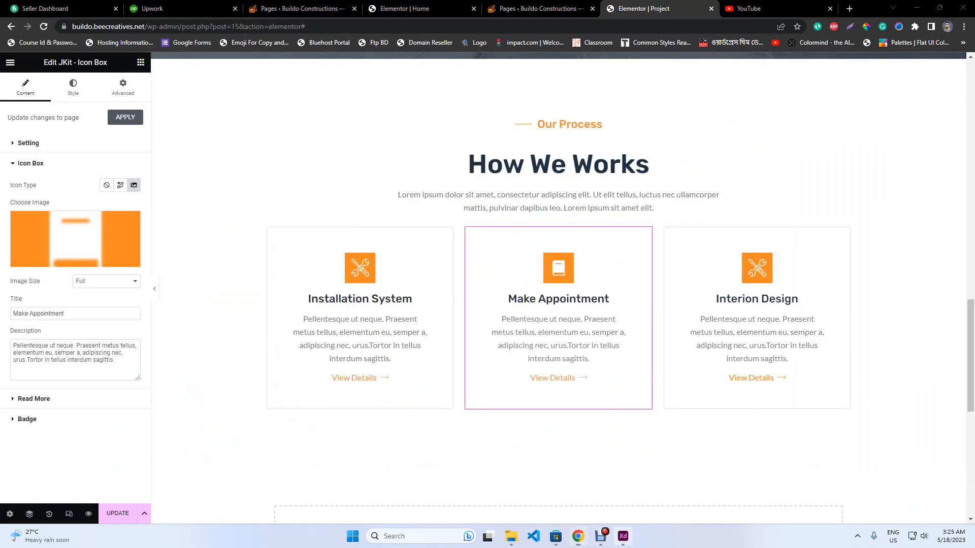
{"action": "double_click", "coordinate": [710, 282]}
{"action": "key", "text": "ctrl+a"}
{"action": "key", "text": "ctrl+c"}
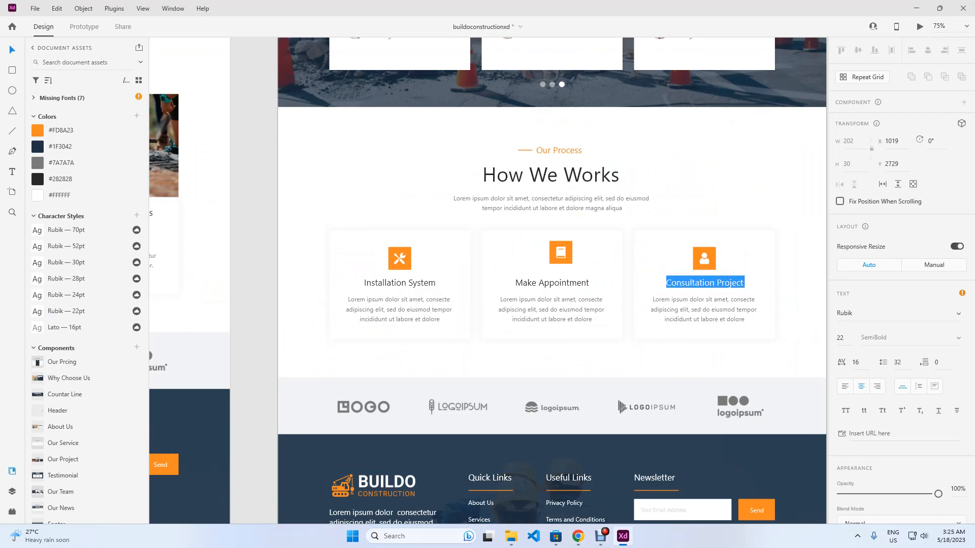
{"action": "left_click", "coordinate": [579, 536]}
{"action": "left_click", "coordinate": [844, 233]}
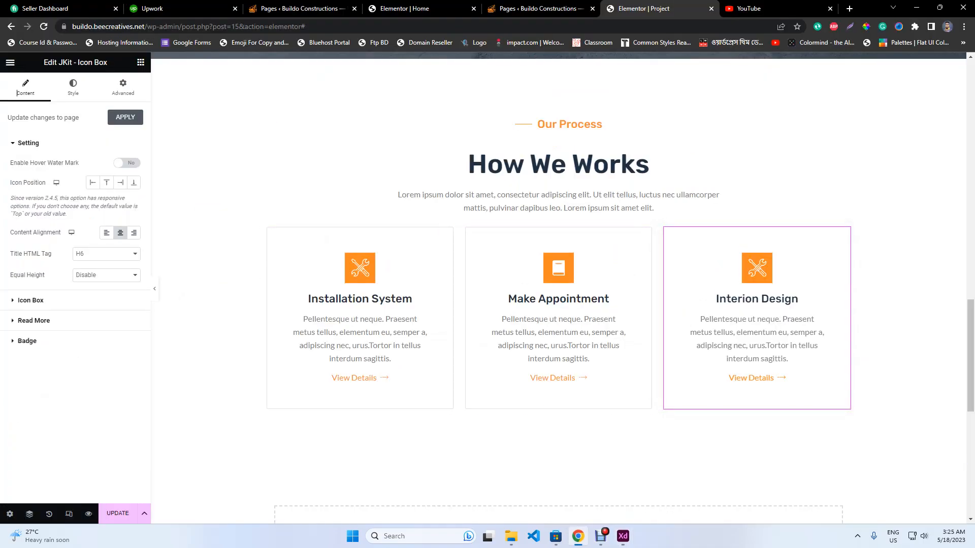
{"action": "left_click", "coordinate": [30, 300]}
{"action": "key", "text": "ctrl+v"}
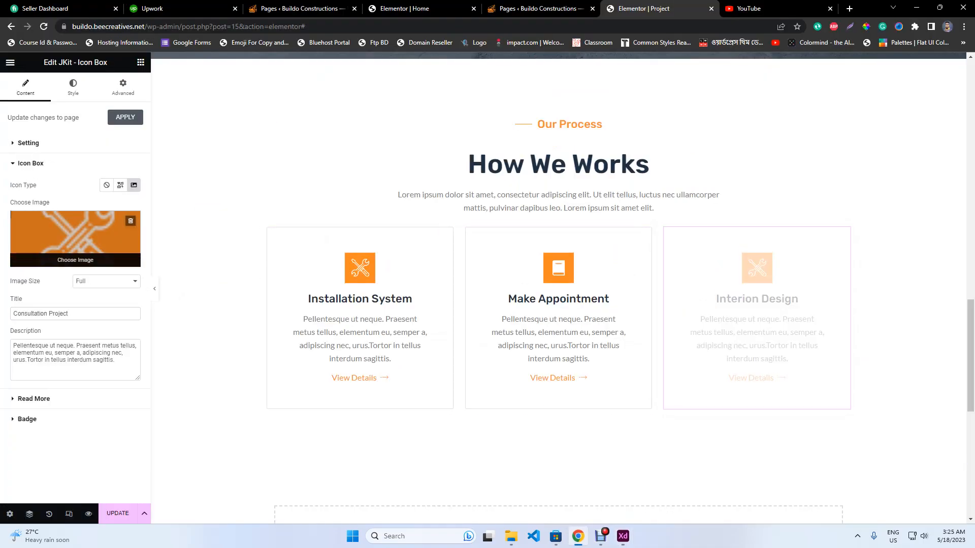
Set the Consultation Project box's image to the person icon from the media library, and save the page.
{"action": "left_click", "coordinate": [76, 244]}
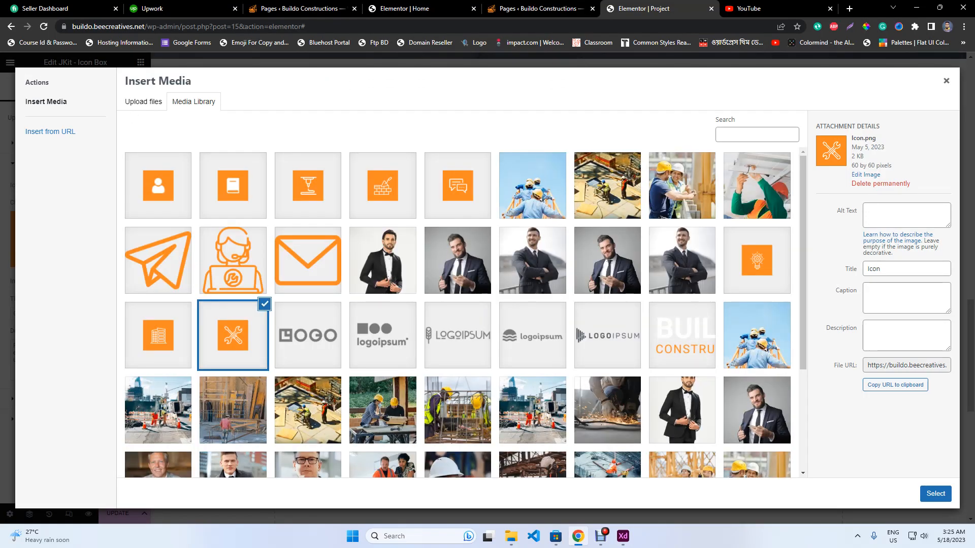
{"action": "left_click", "coordinate": [158, 186]}
{"action": "left_click", "coordinate": [935, 494]}
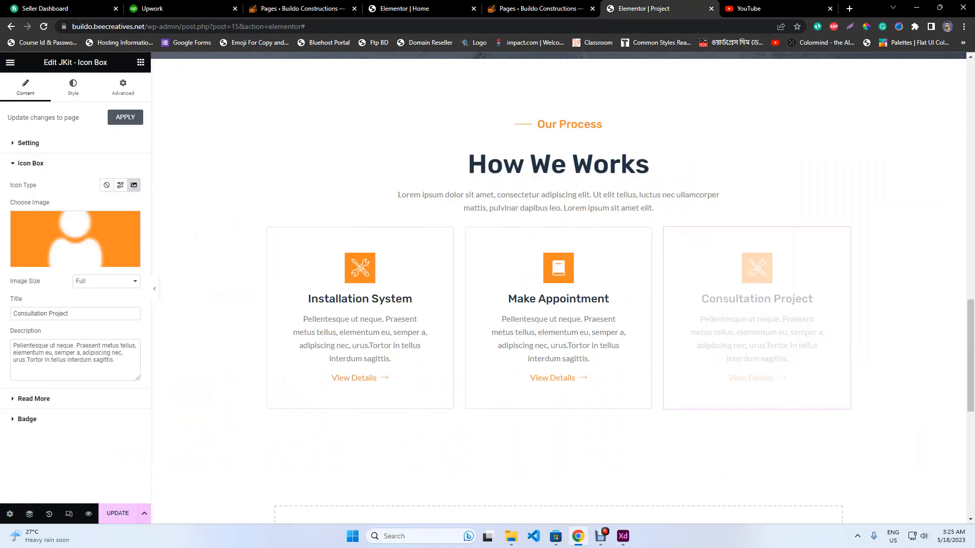
{"action": "key", "text": "ctrl+s"}
Review the top of the Project page and exit the Elementor editor to the WordPress page settings.
{"action": "left_click", "coordinate": [623, 536]}
{"action": "left_click", "coordinate": [623, 537]}
{"action": "scroll", "coordinate": [558, 421], "scroll_direction": "up", "scroll_amount": 15}
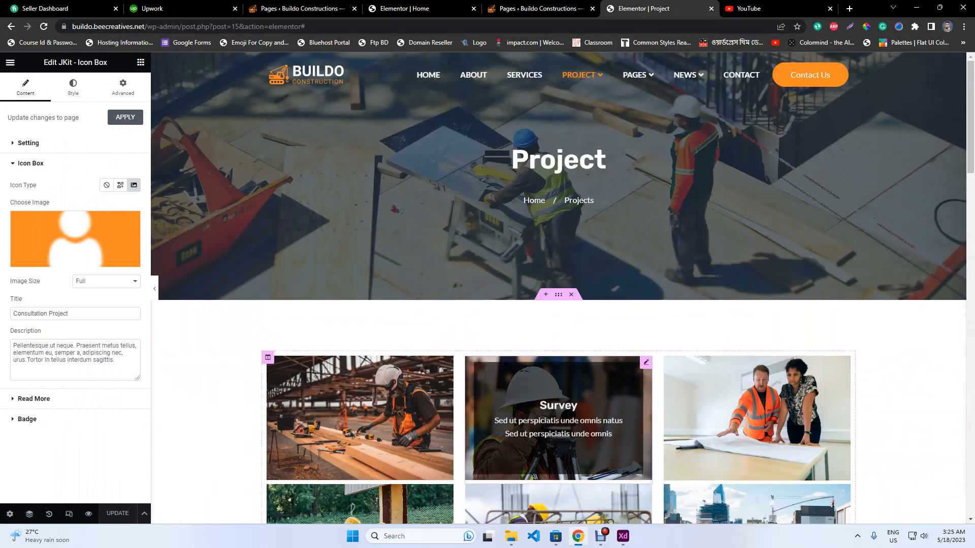
{"action": "left_click", "coordinate": [10, 62]}
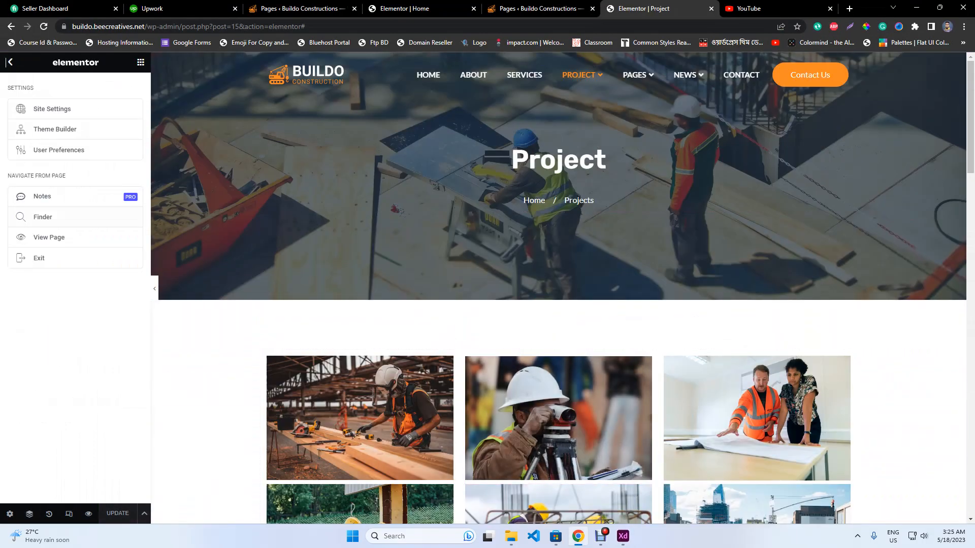
{"action": "left_click", "coordinate": [39, 258]}
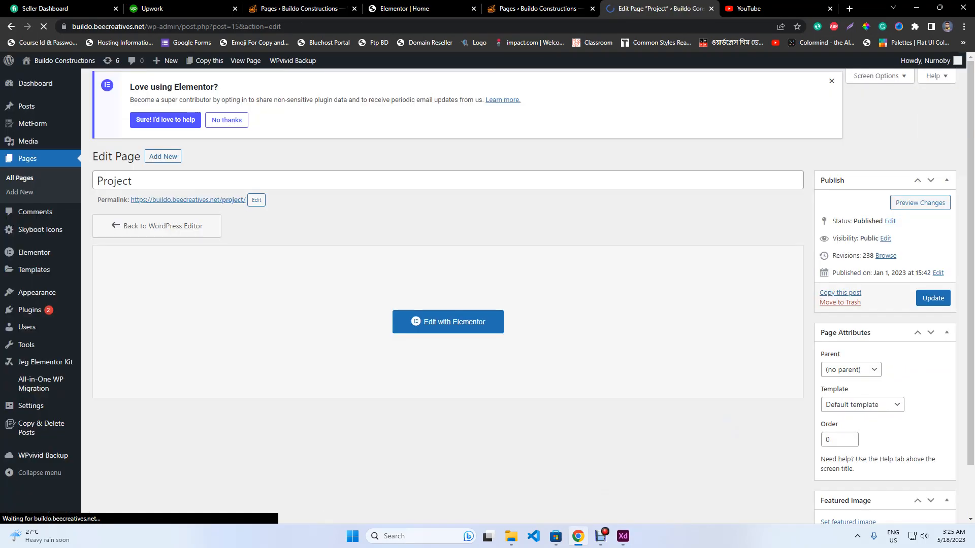
Open the live Buildo Constructions site and check the Project, Pages and News entries in its header menu.
{"action": "right_click", "coordinate": [45, 75]}
{"action": "left_click", "coordinate": [77, 83]}
{"action": "left_click", "coordinate": [655, 9]}
{"action": "left_click", "coordinate": [622, 9]}
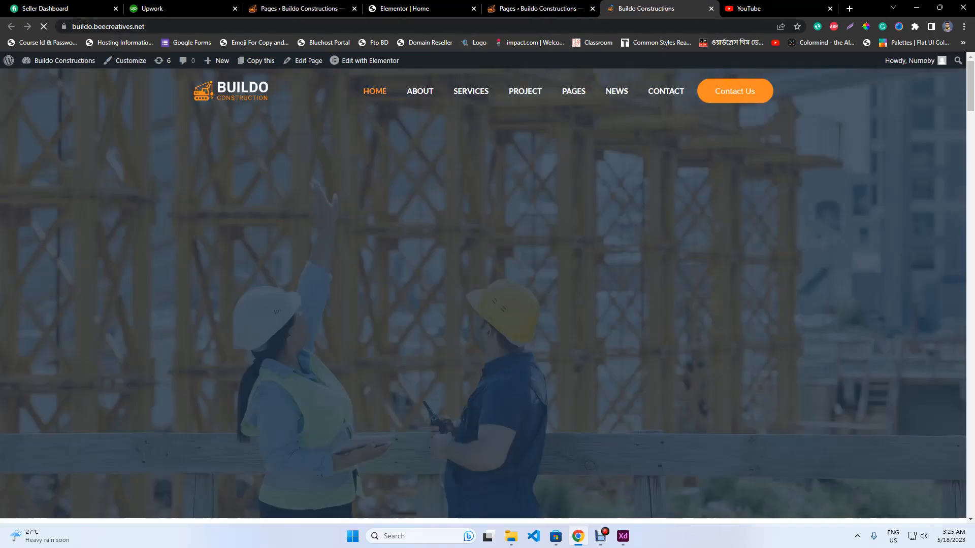
{"action": "mouse_move", "coordinate": [562, 91]}
{"action": "mouse_move", "coordinate": [507, 91]}
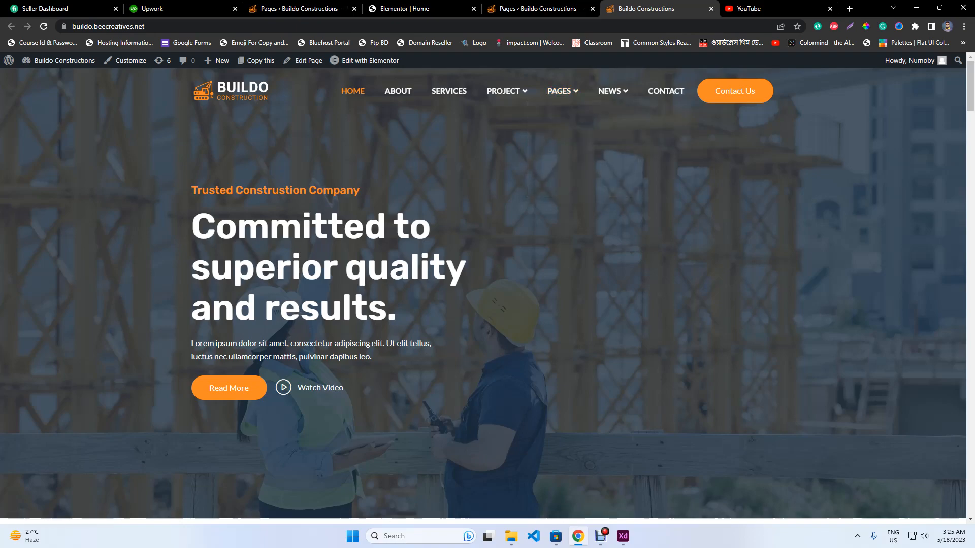
{"action": "mouse_move", "coordinate": [613, 91]}
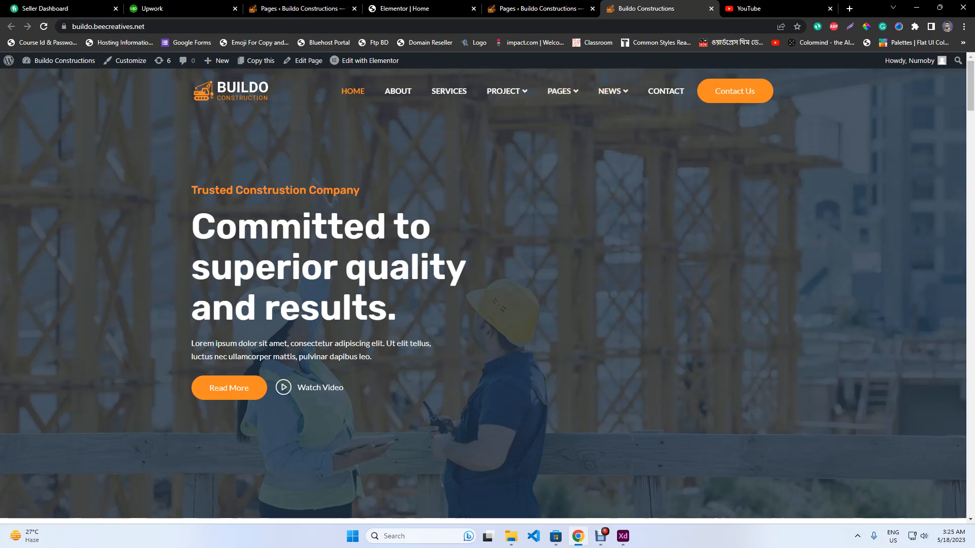